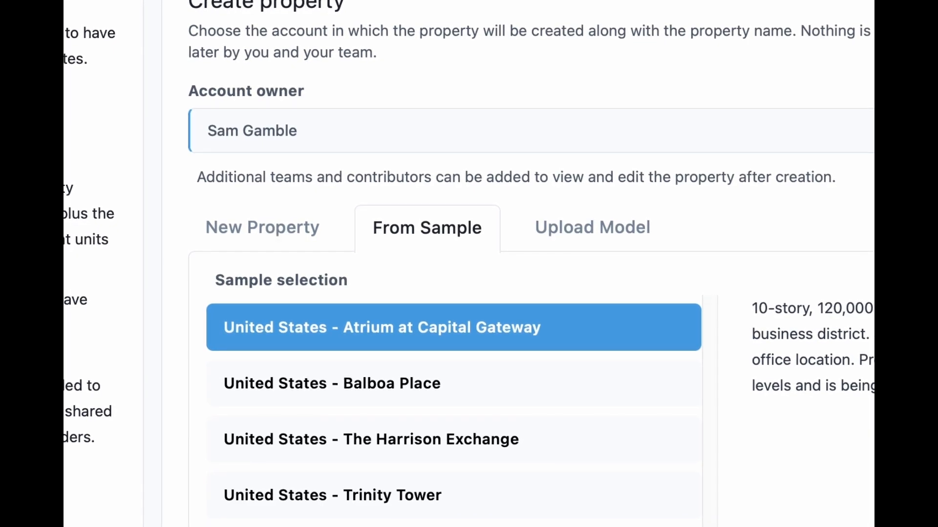
# Create a new Light Industrial property named Pearson Warehouse with class B
pyautogui.click(278, 236)
pyautogui.click(289, 325)
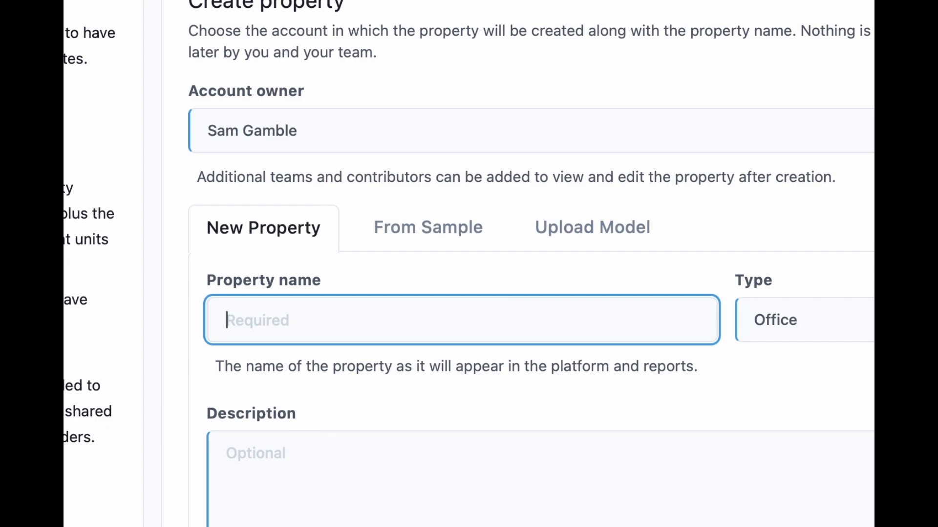
pyautogui.write('Pearson Warehouse')
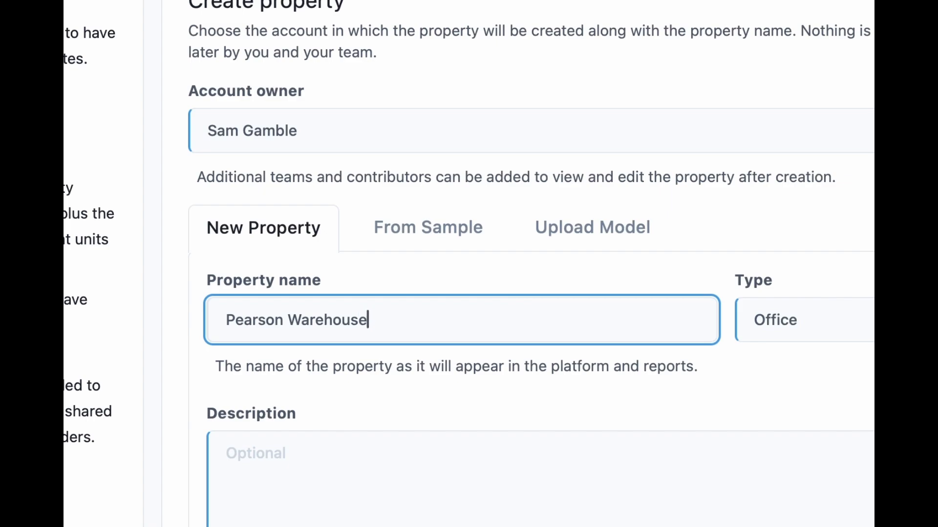
pyautogui.click(870, 330)
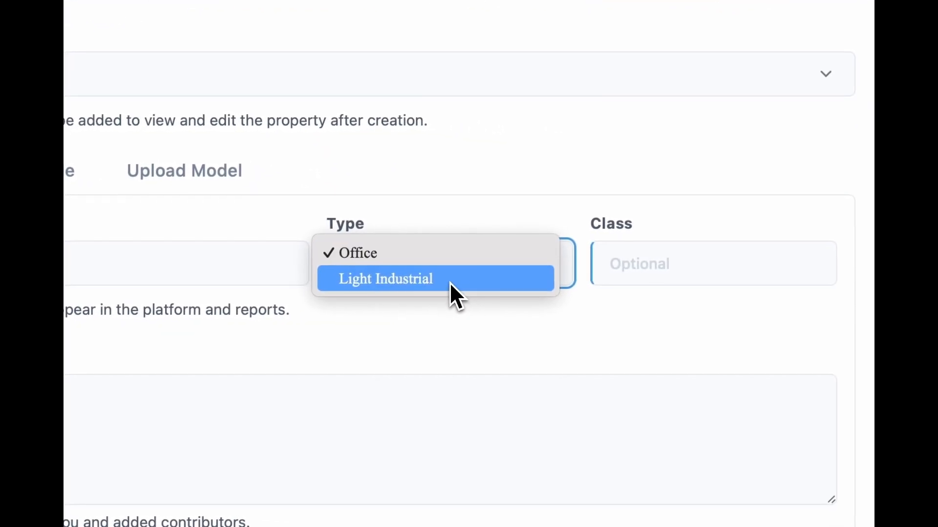
pyautogui.click(862, 342)
pyautogui.click(660, 273)
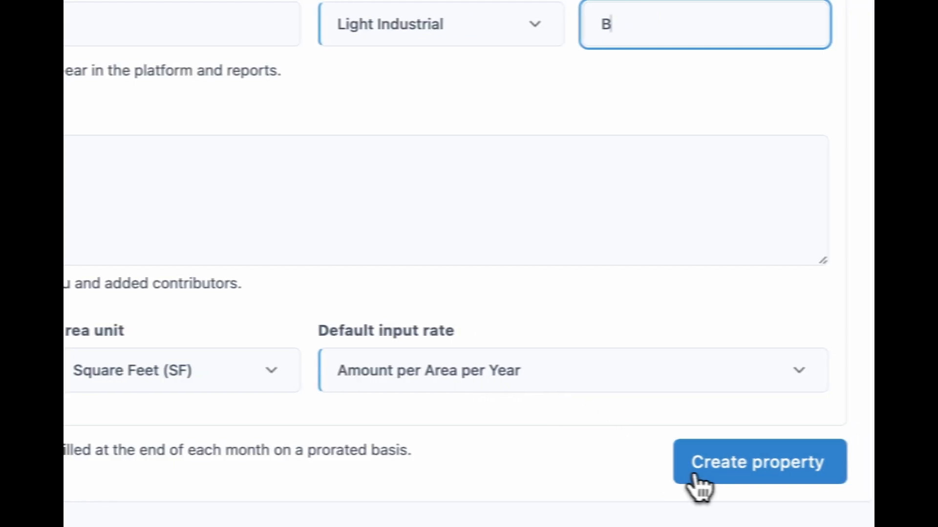
pyautogui.click(787, 474)
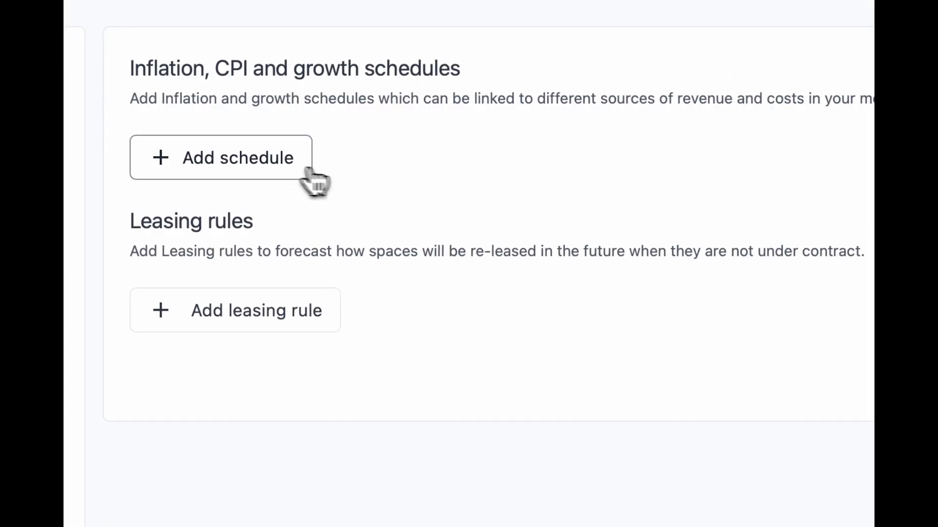
# Add an inflation schedule named Market rental growth with a yearly percentage of 3.5
pyautogui.click(306, 170)
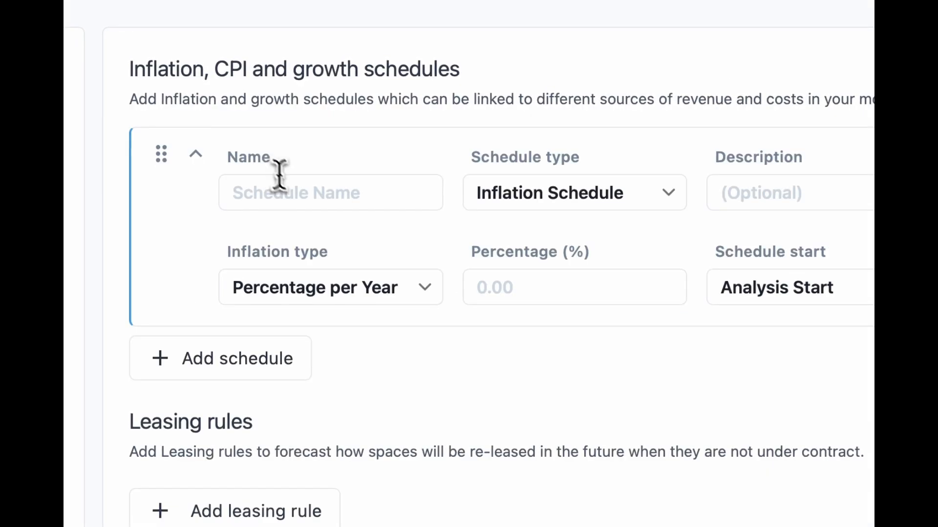
pyautogui.click(297, 195)
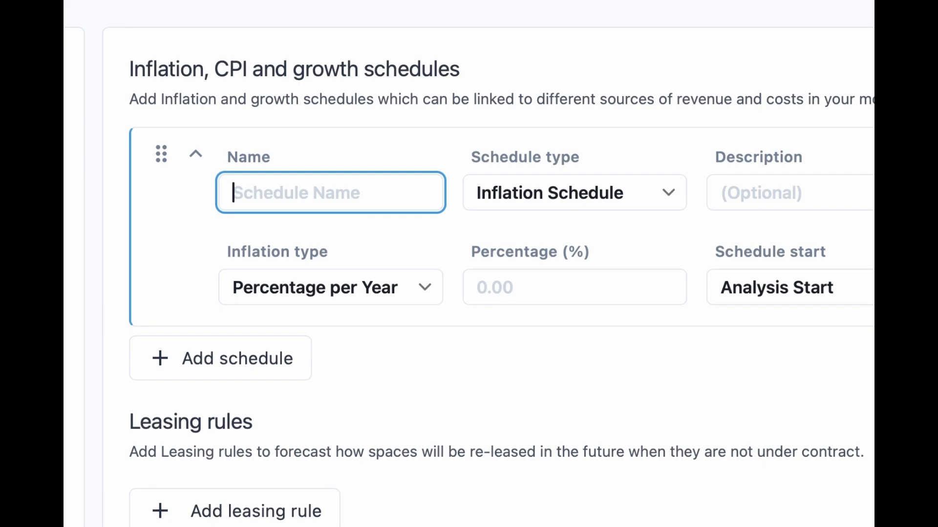
pyautogui.write('Market rental growth')
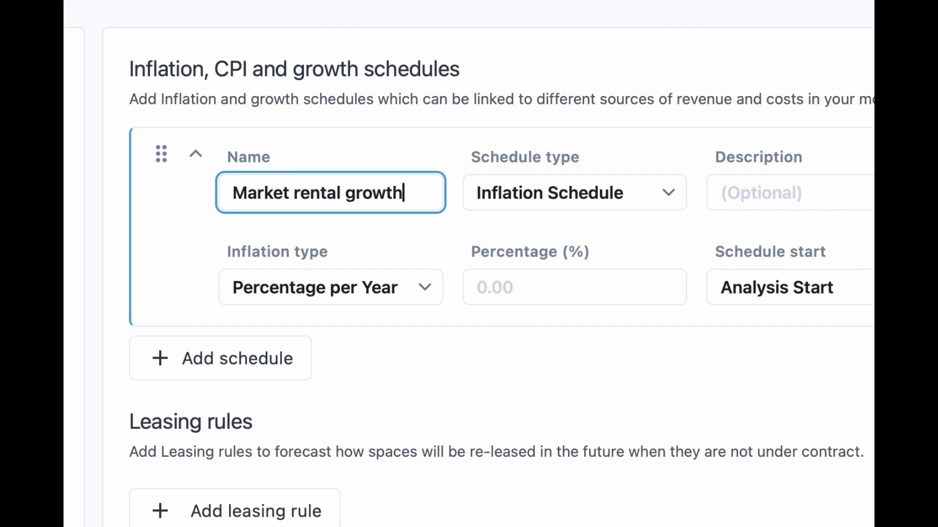
pyautogui.click(494, 287)
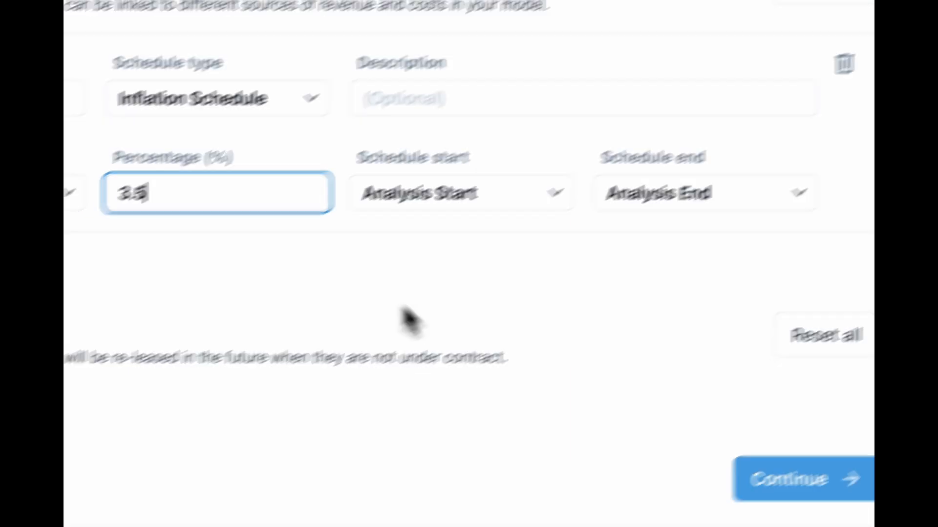
# Add a second inflation schedule named OpEx inflation with a yearly percentage of 2.5
pyautogui.click(275, 117)
pyautogui.click(351, 133)
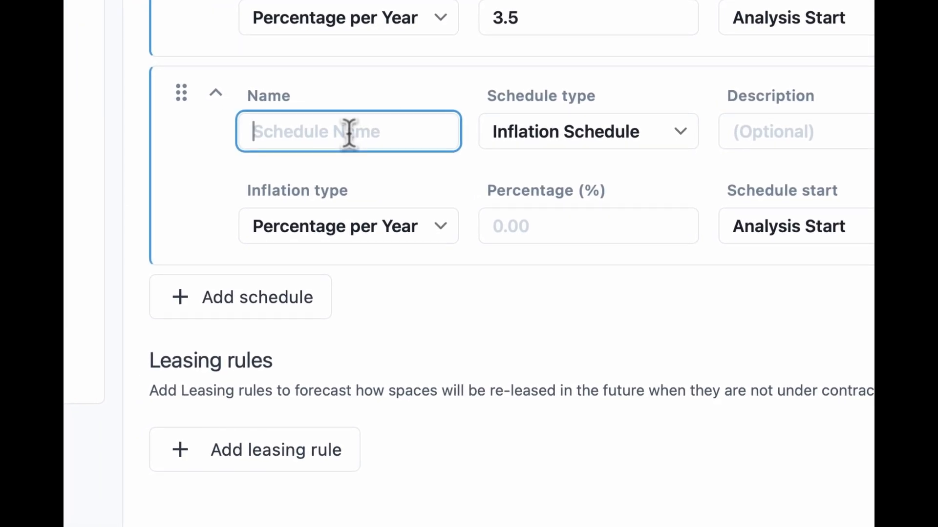
pyautogui.write('opE')
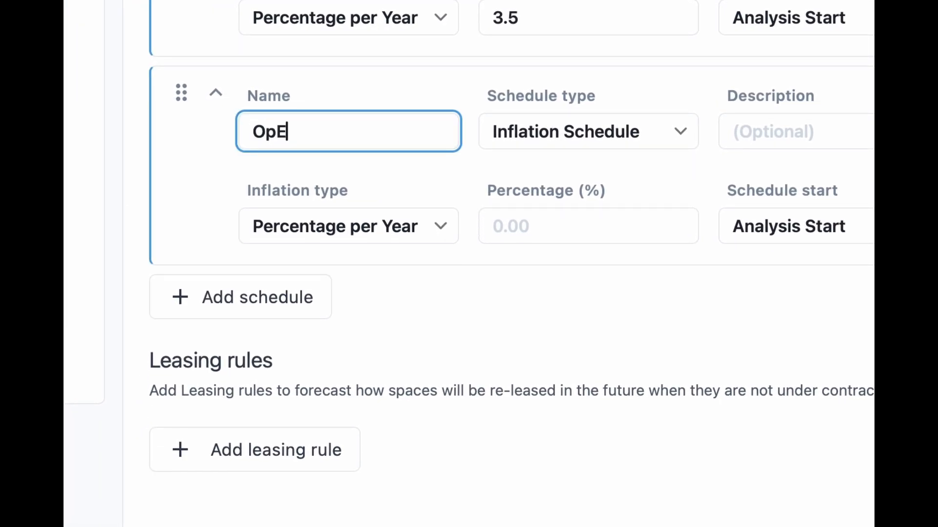
pyautogui.write('x')
pyautogui.write(' infl')
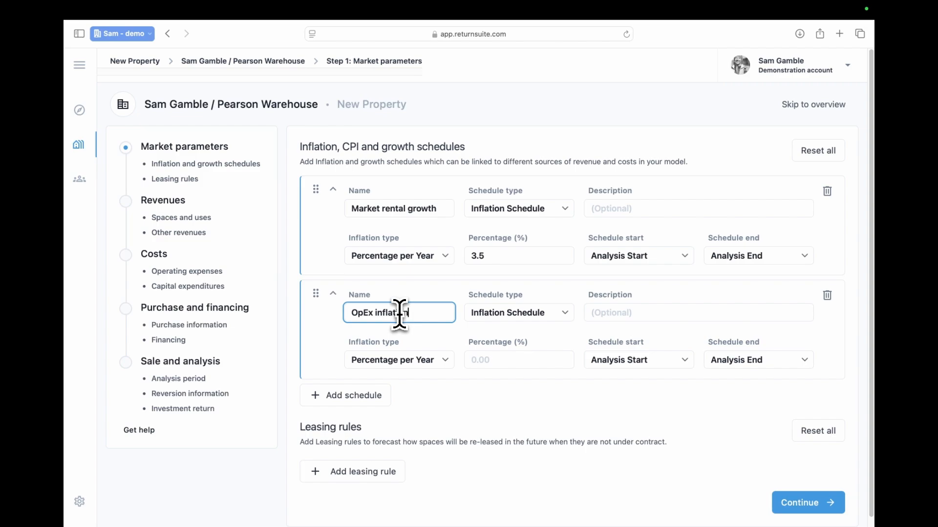
pyautogui.write('ation')
pyautogui.click(486, 360)
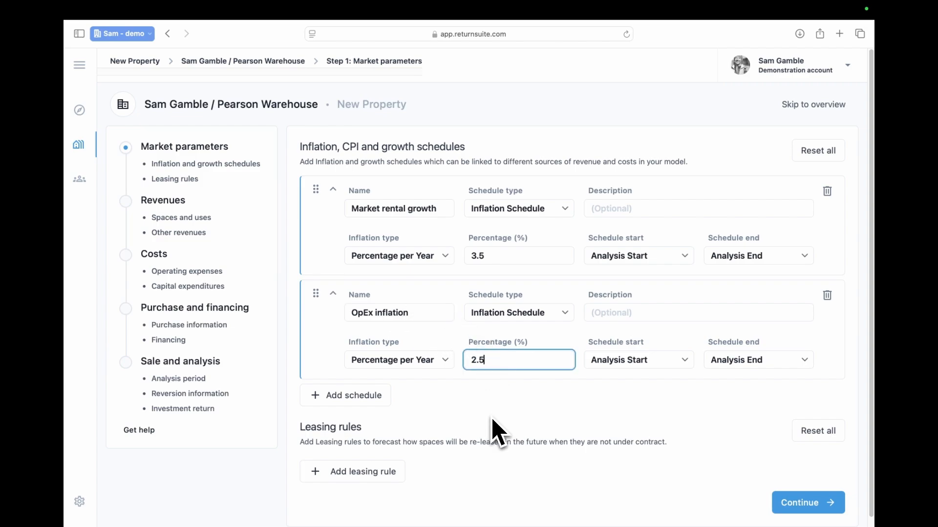
# Add a leasing rule named Warehouse leasing rule with 9 months' time to lease and a 7-year lease duration
pyautogui.scroll(-1, 491, 425)
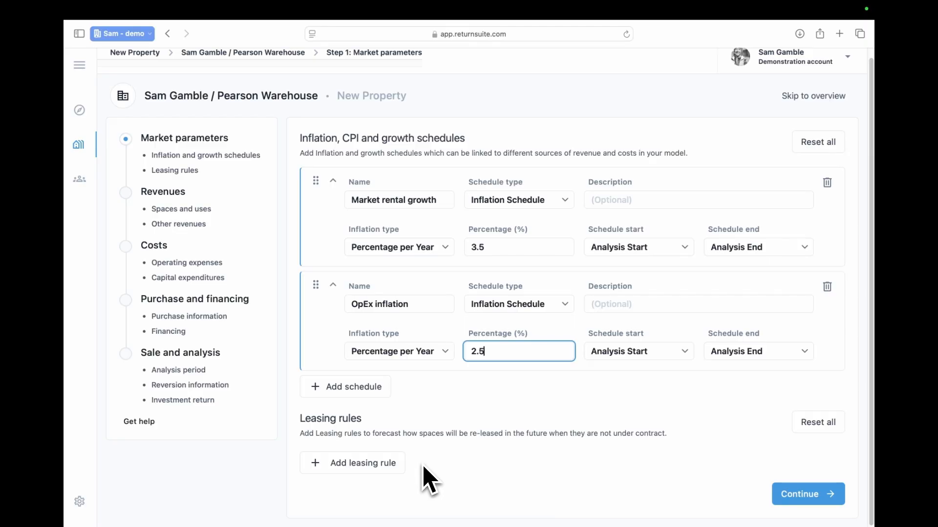
pyautogui.click(388, 464)
pyautogui.scroll(-8, 462, 435)
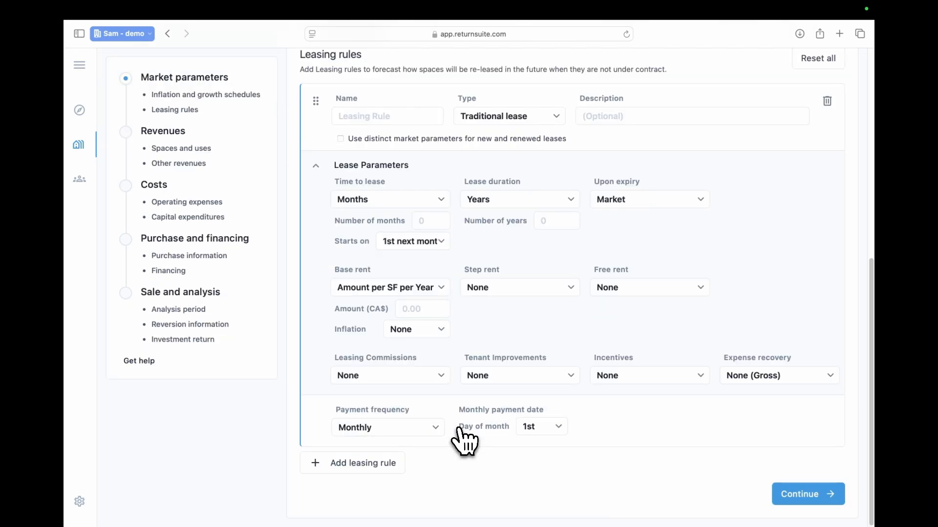
pyautogui.click(367, 117)
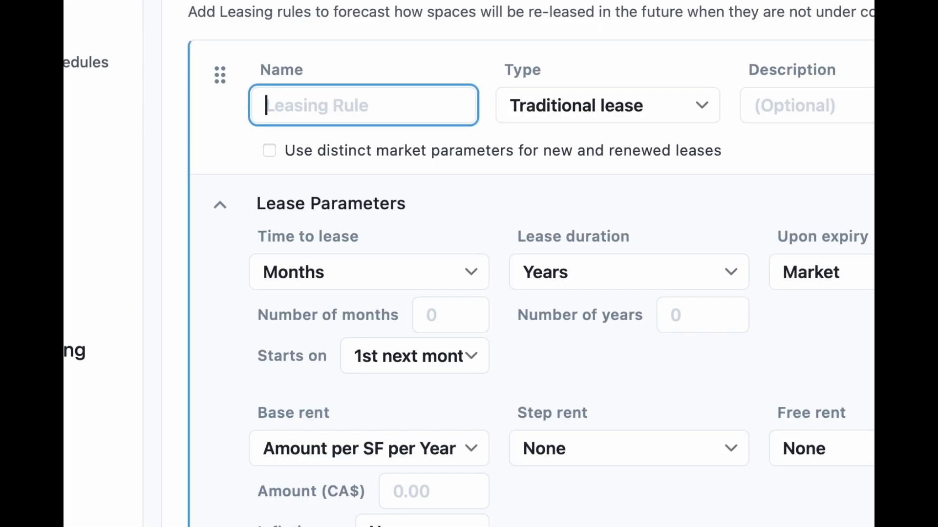
pyautogui.write('Ware')
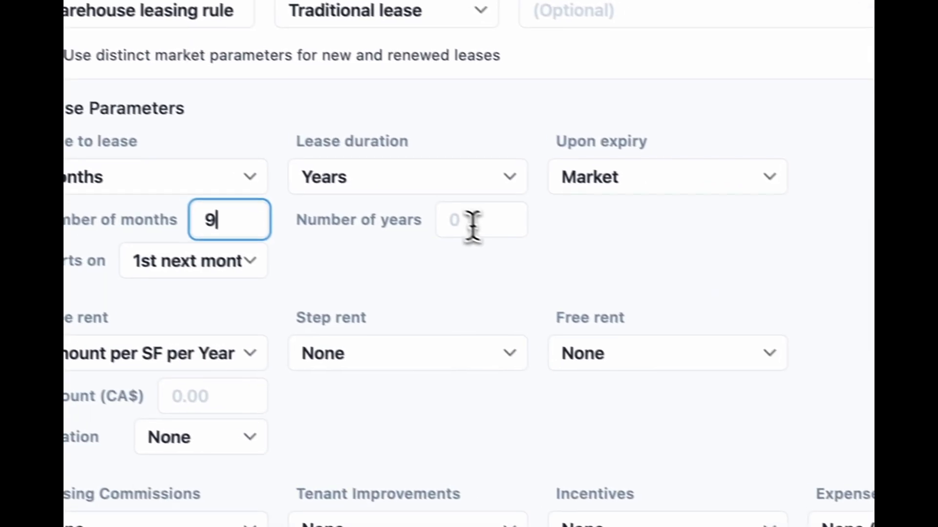
pyautogui.click(666, 300)
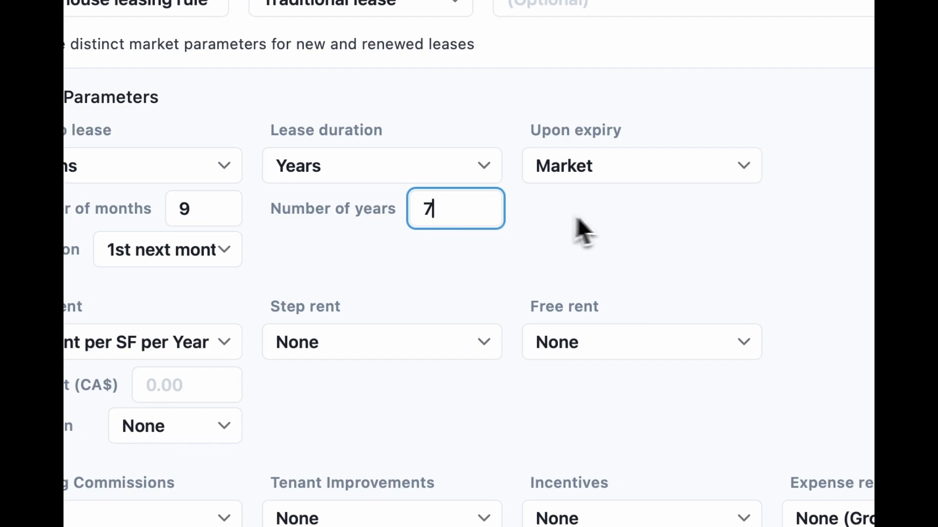
pyautogui.click(449, 250)
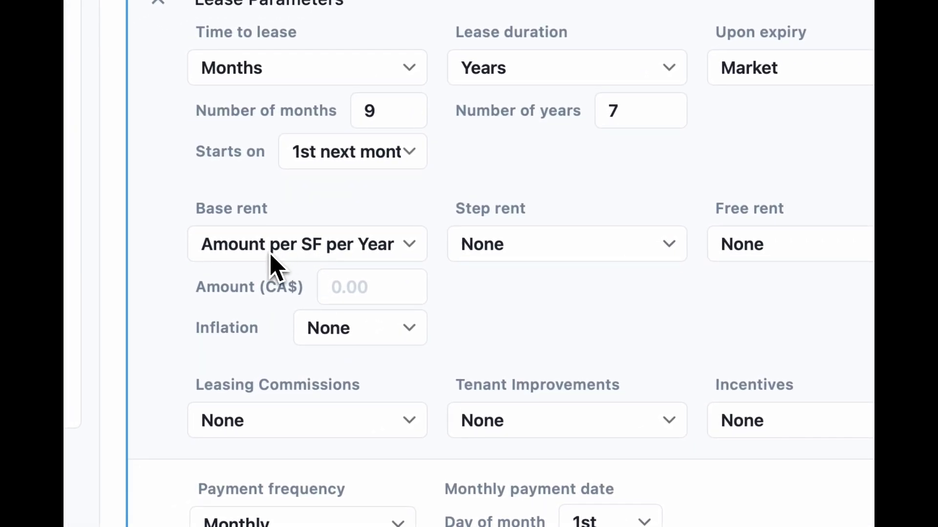
# Set the leasing rule's base rent to CA$18.25 per SF per year, inflated by the Market rental growth schedule
pyautogui.click(365, 253)
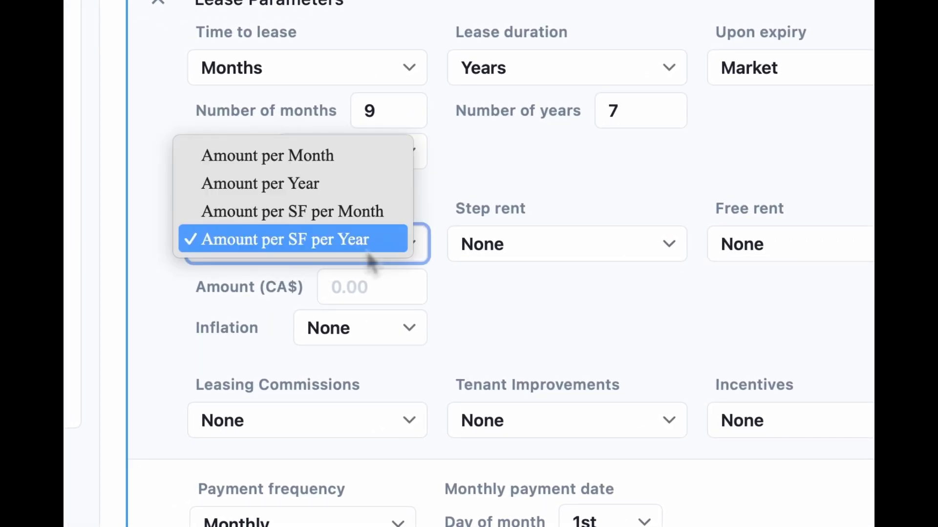
pyautogui.click(353, 239)
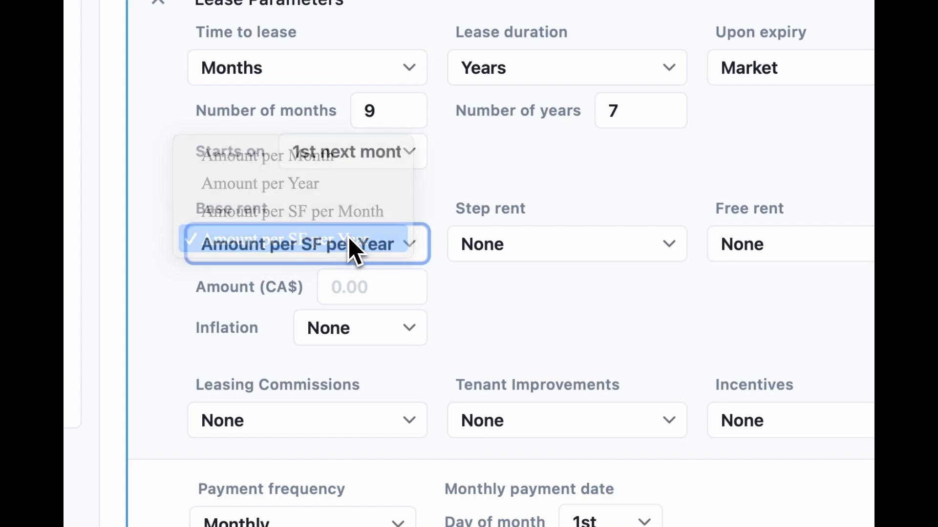
pyautogui.click(364, 292)
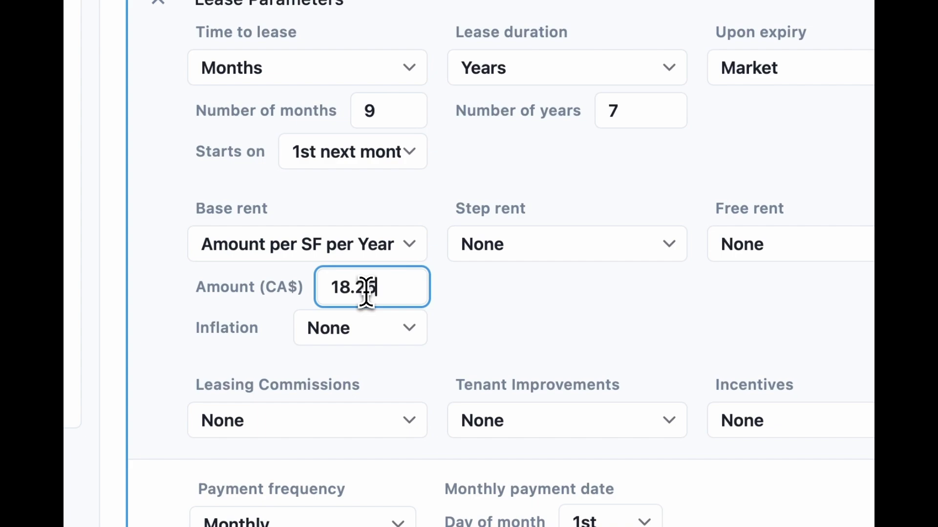
pyautogui.write('18.25')
pyautogui.click(401, 336)
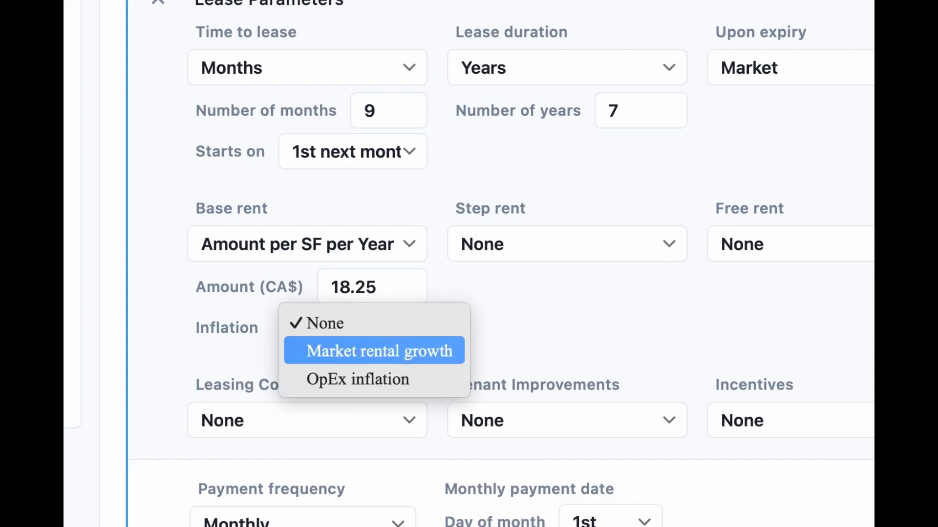
pyautogui.click(375, 351)
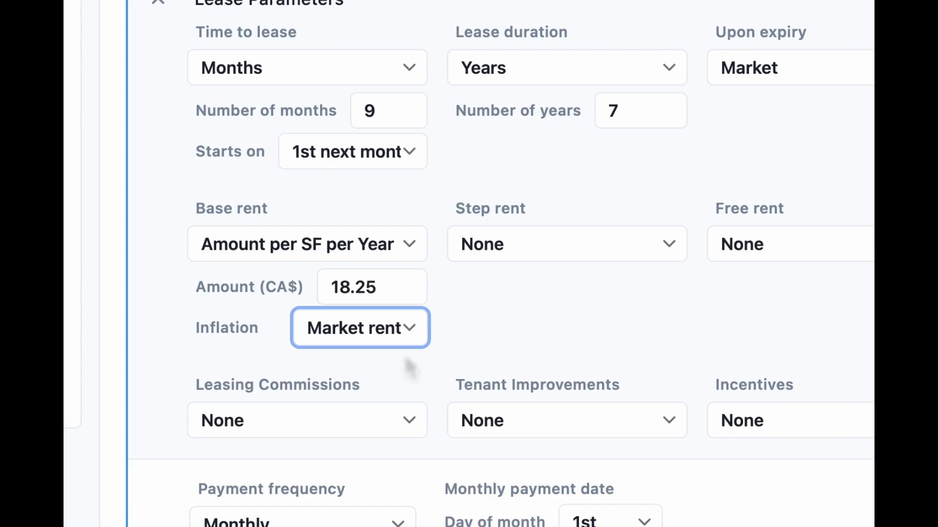
# Set the leasing rule's step rent to 2% of base per year
pyautogui.click(540, 248)
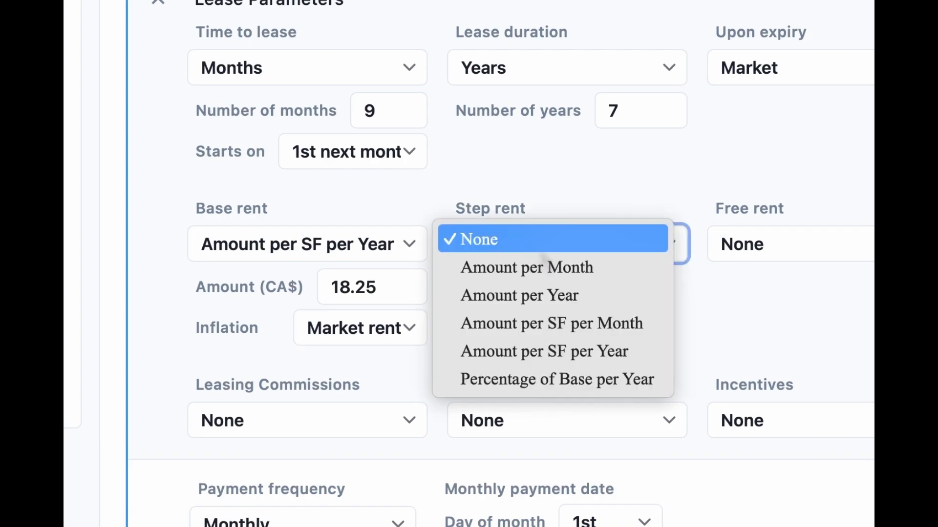
pyautogui.click(555, 379)
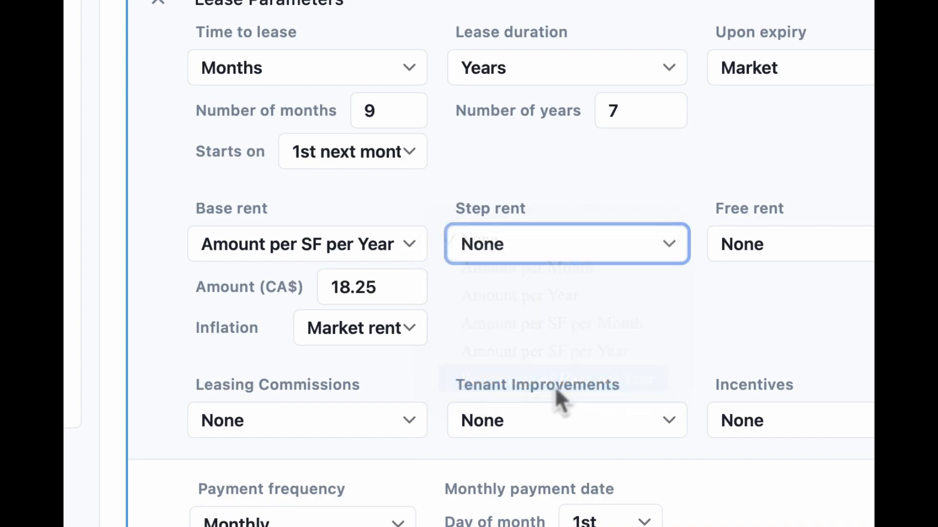
pyautogui.click(615, 292)
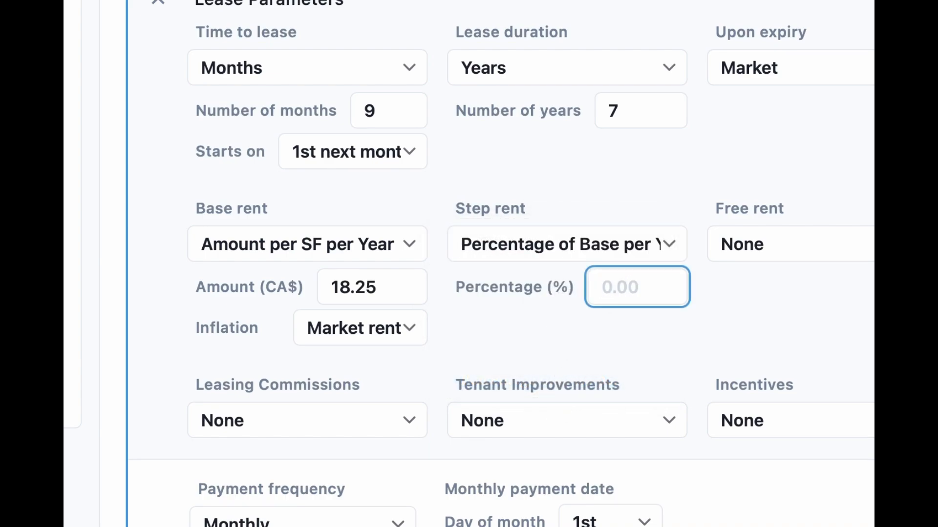
pyautogui.click(546, 318)
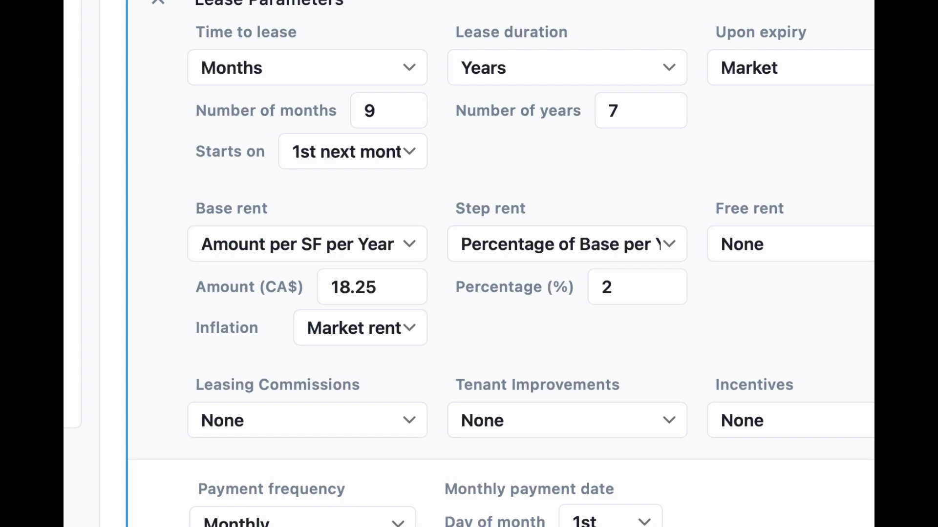
# Give the leasing rule a free rent period of 3 months
pyautogui.click(467, 221)
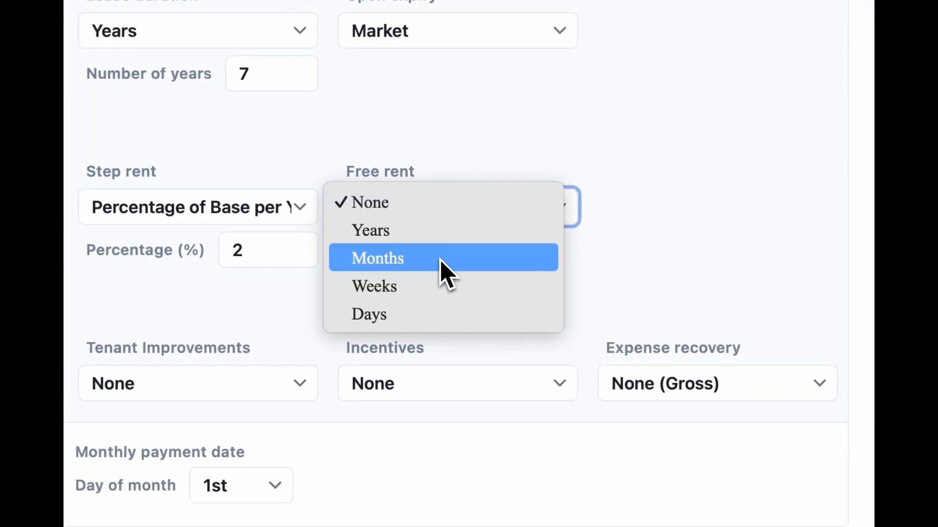
pyautogui.click(464, 258)
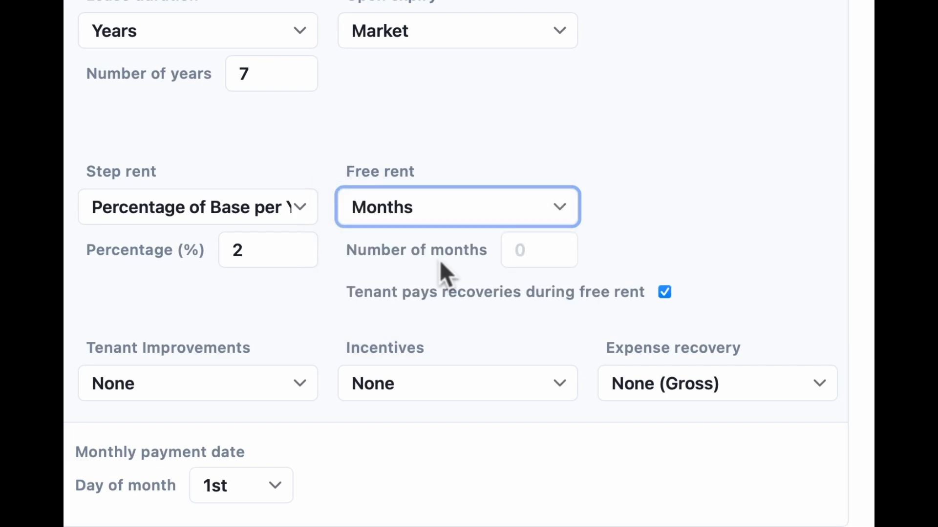
pyautogui.click(550, 251)
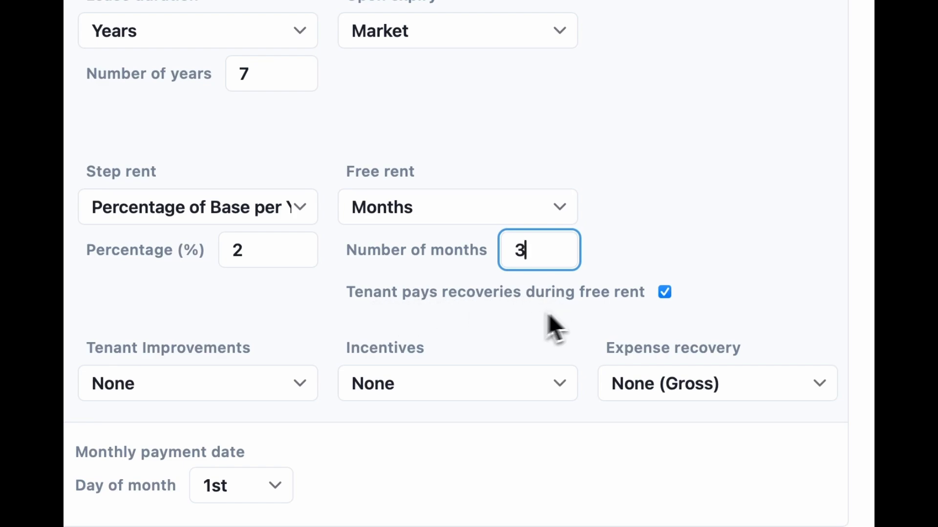
pyautogui.click(670, 297)
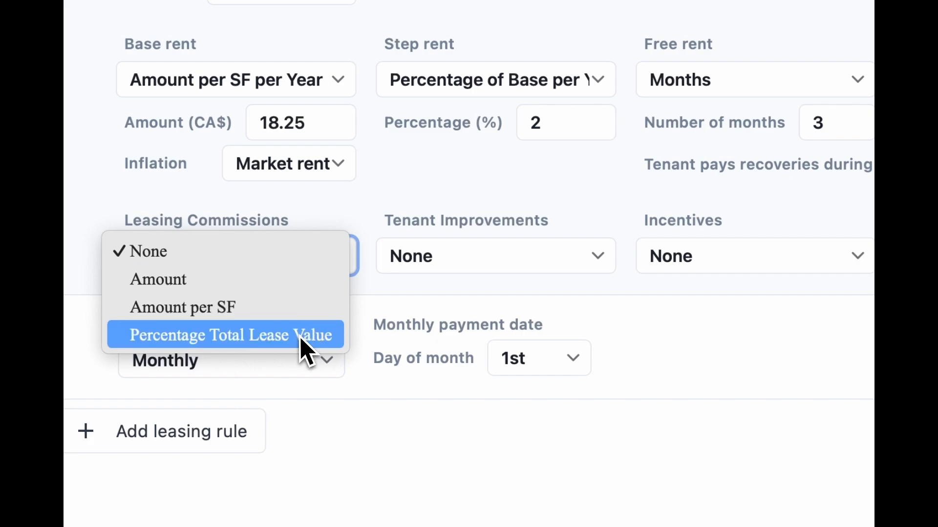
# Set the leasing rule's leasing commissions to CA$7 per SF, inflated by the Market rental growth schedule
pyautogui.click(295, 315)
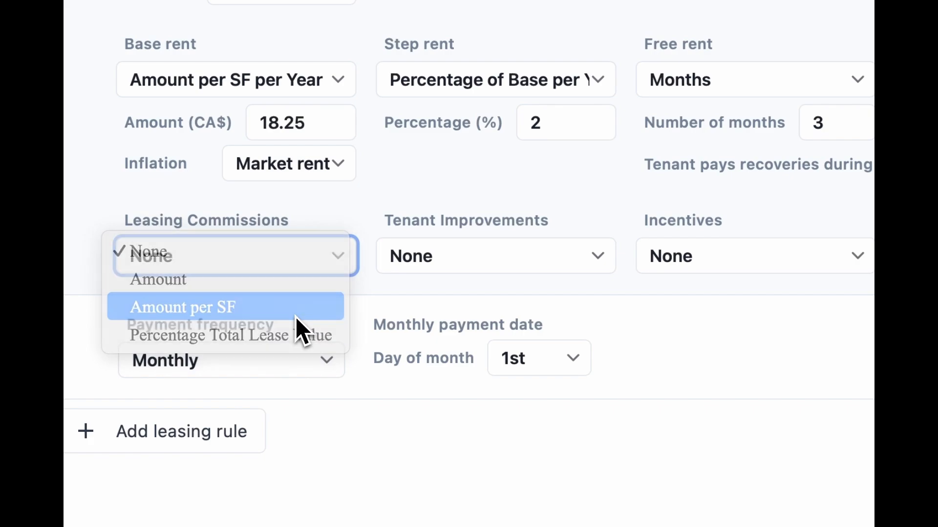
pyautogui.click(271, 307)
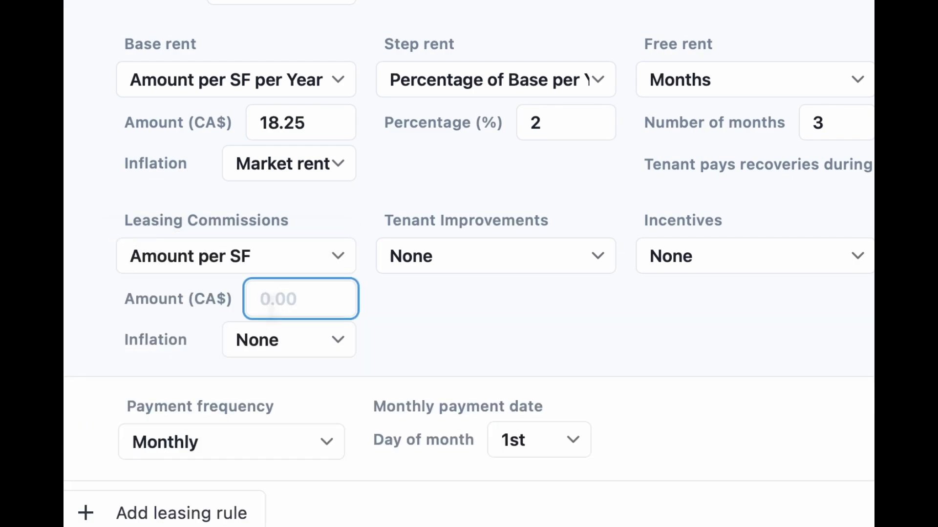
pyautogui.click(443, 323)
pyautogui.click(336, 342)
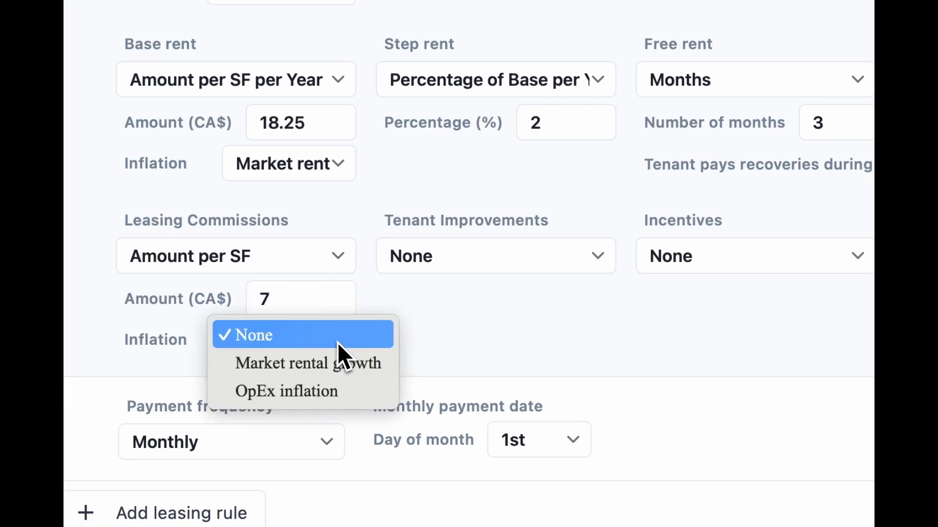
pyautogui.click(339, 364)
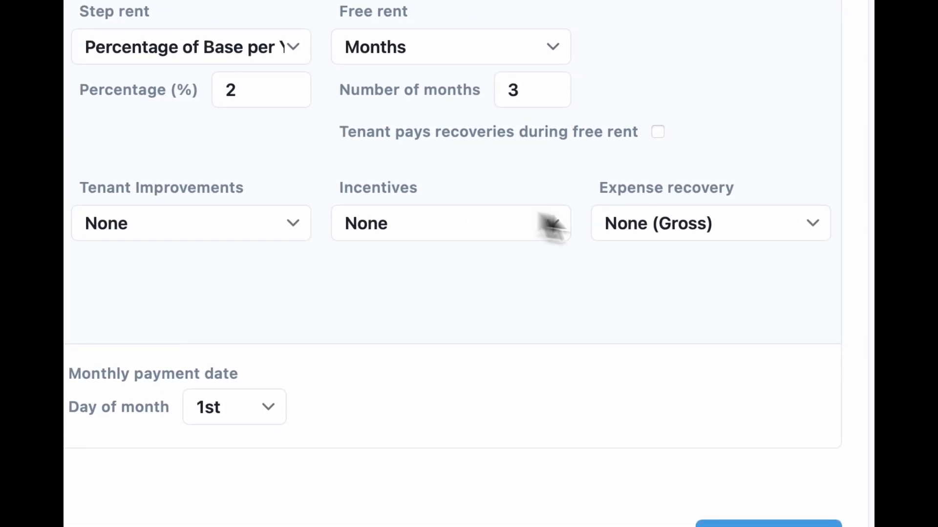
# Set the leasing rule's expense recovery to Full (Net) and continue to the Revenues stage
pyautogui.click(702, 231)
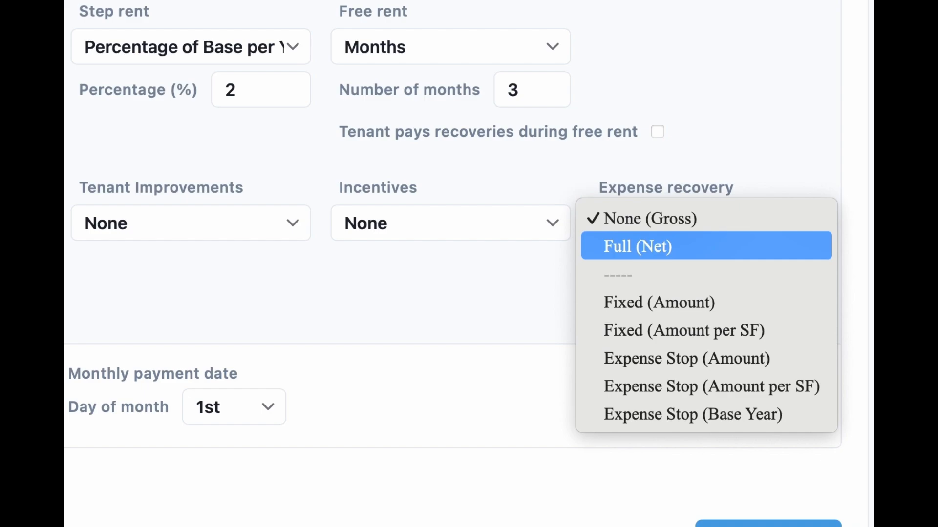
pyautogui.click(666, 246)
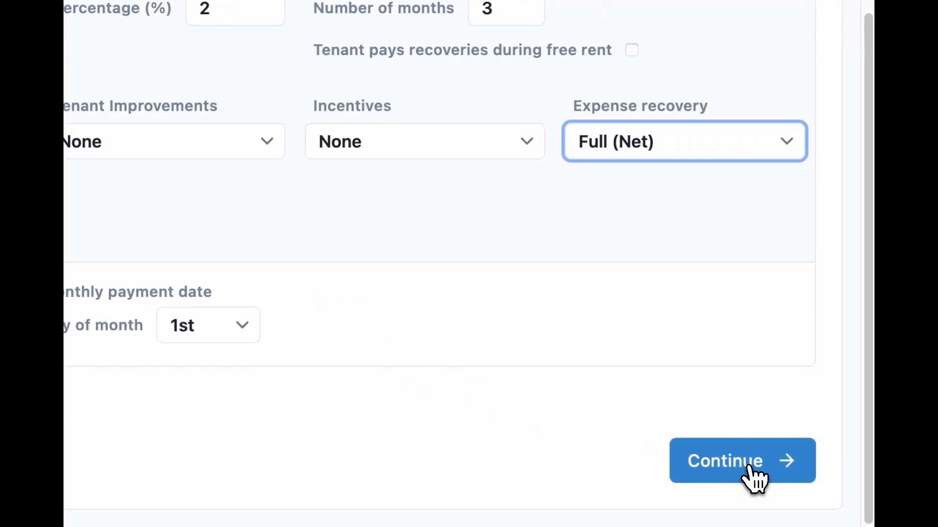
pyautogui.click(770, 467)
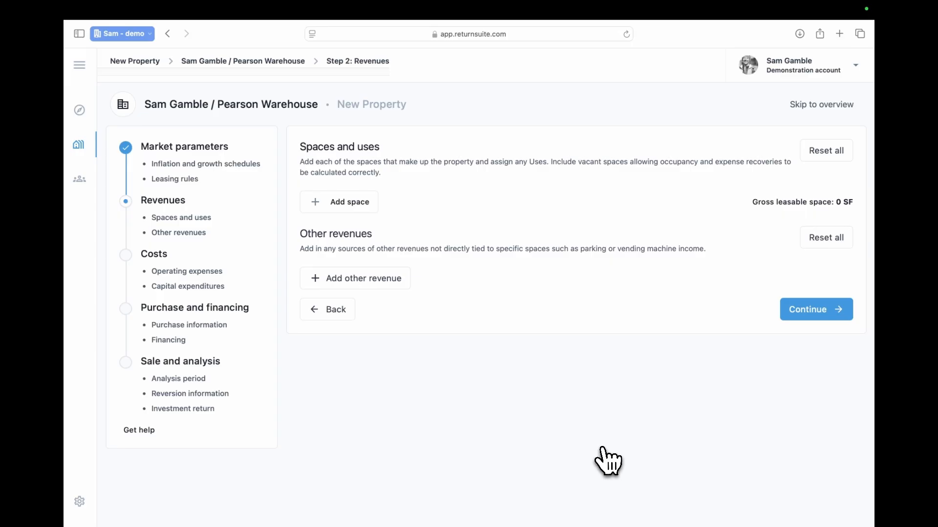
# Add a space named Unit 1 with a leasable area of 236,700 SF
pyautogui.click(361, 203)
pyautogui.click(376, 222)
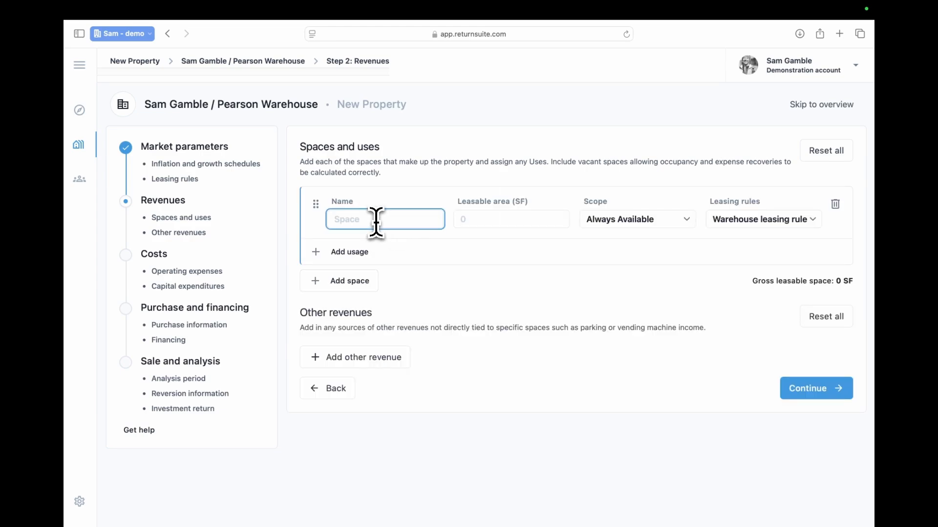
pyautogui.write('Unit 1')
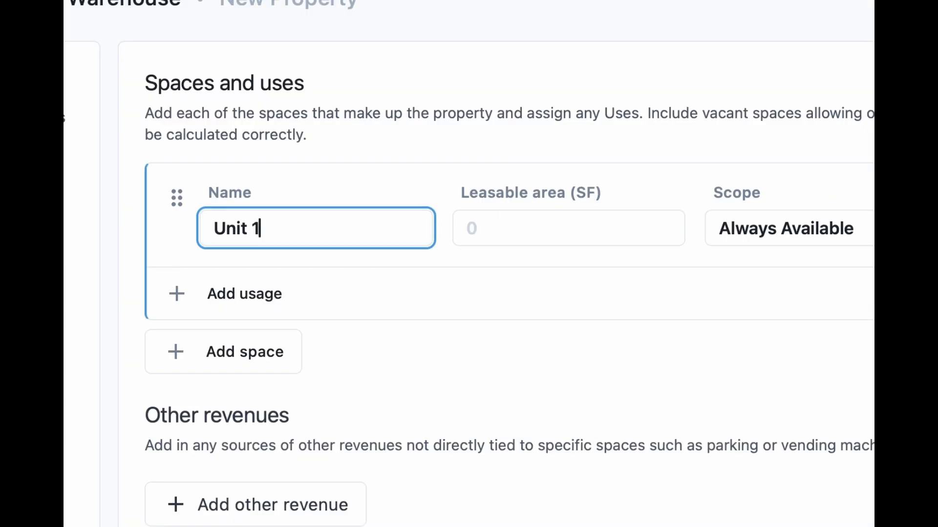
pyautogui.press('Tab')
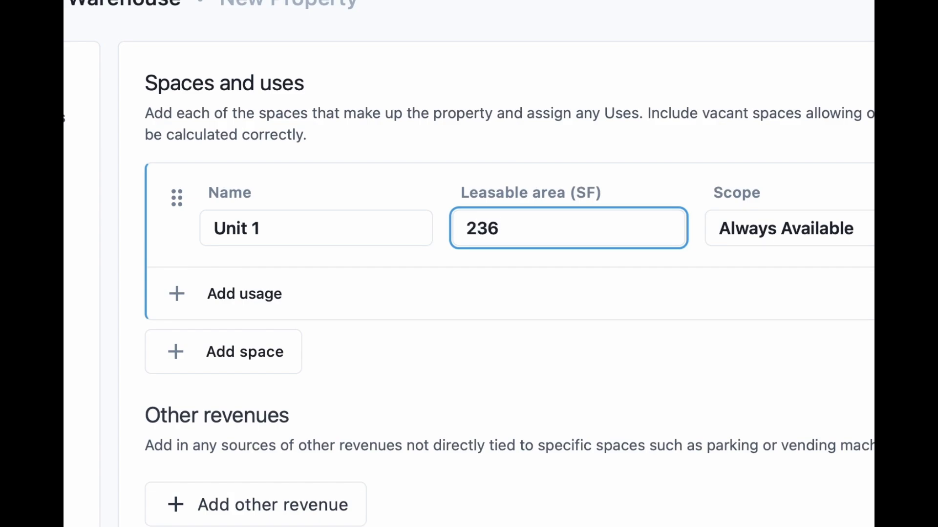
pyautogui.write('236,700')
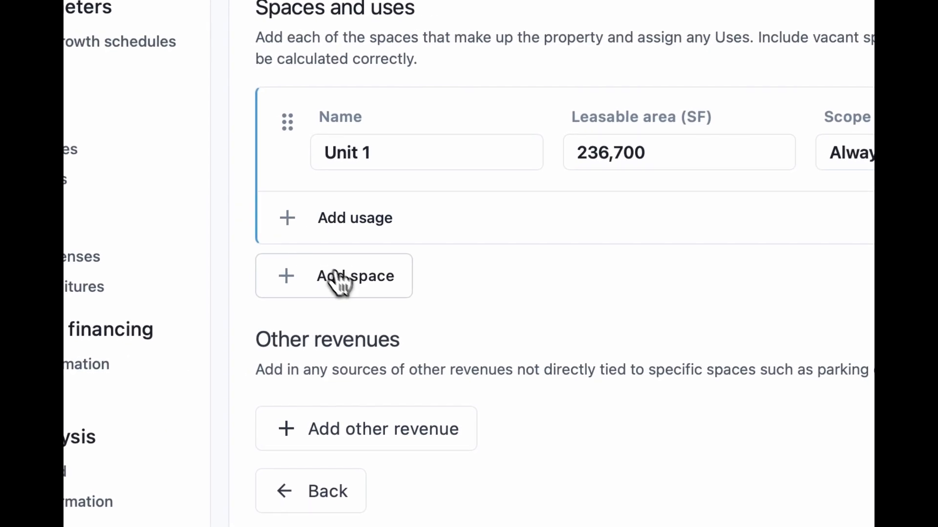
# Add a second space named Unit 2 with a leasable area of 279,300 SF
pyautogui.click(340, 282)
pyautogui.click(366, 321)
pyautogui.write('Un')
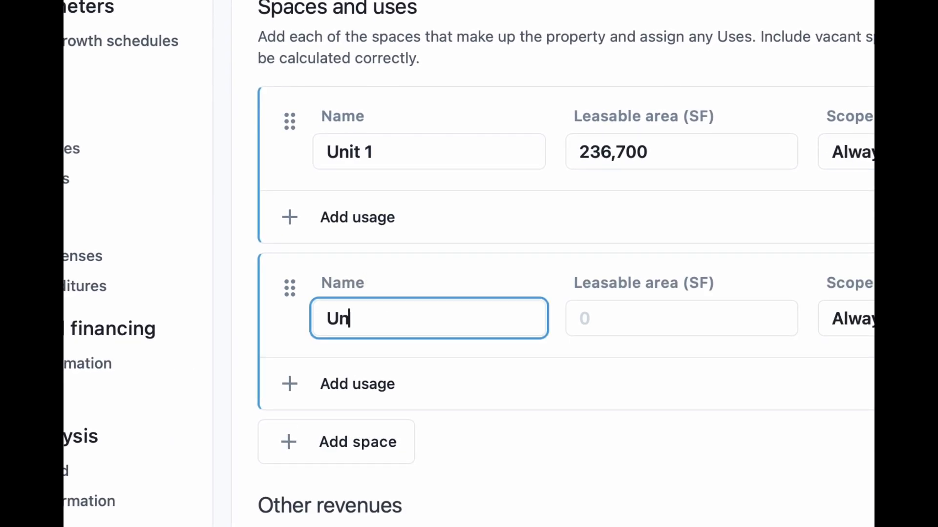
pyautogui.write('it 2')
pyautogui.press('Tab')
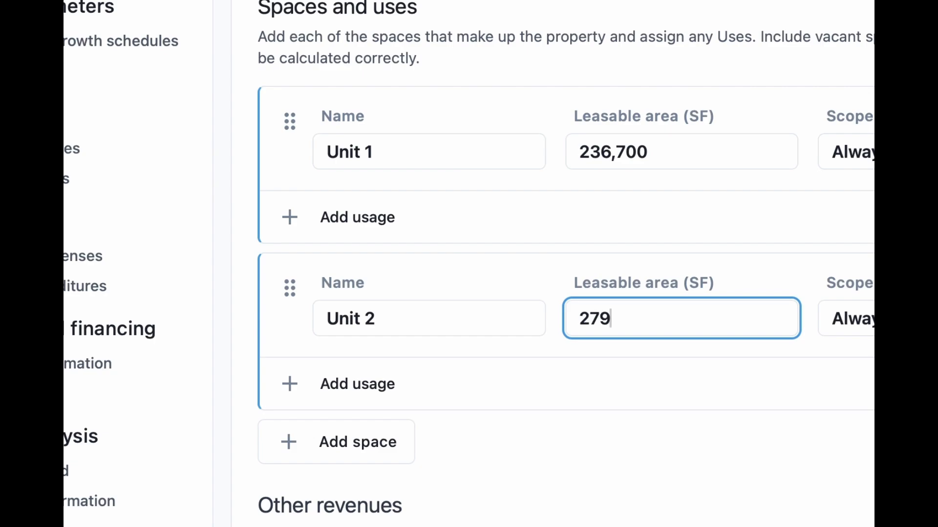
pyautogui.write('279,300')
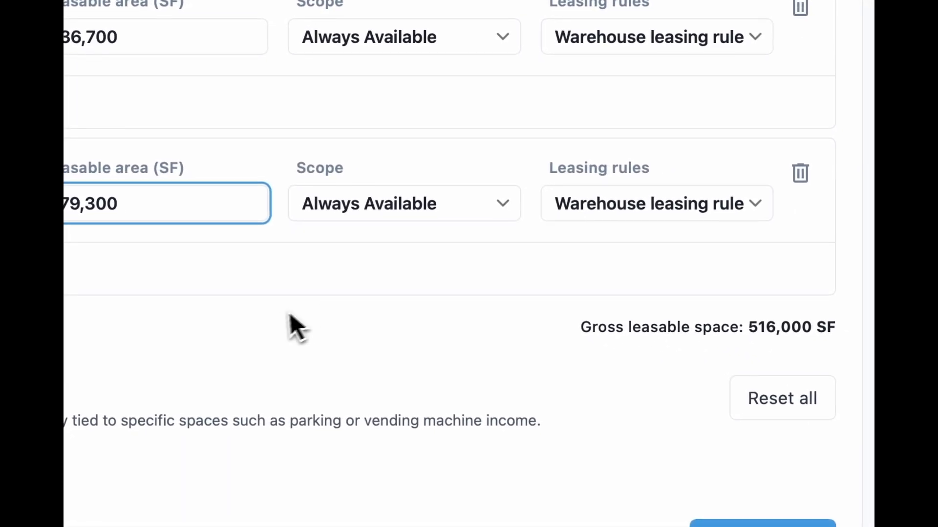
# Add a third space named Unit 3 with a leasable area of 194,800 SF
pyautogui.click(128, 288)
pyautogui.click(267, 242)
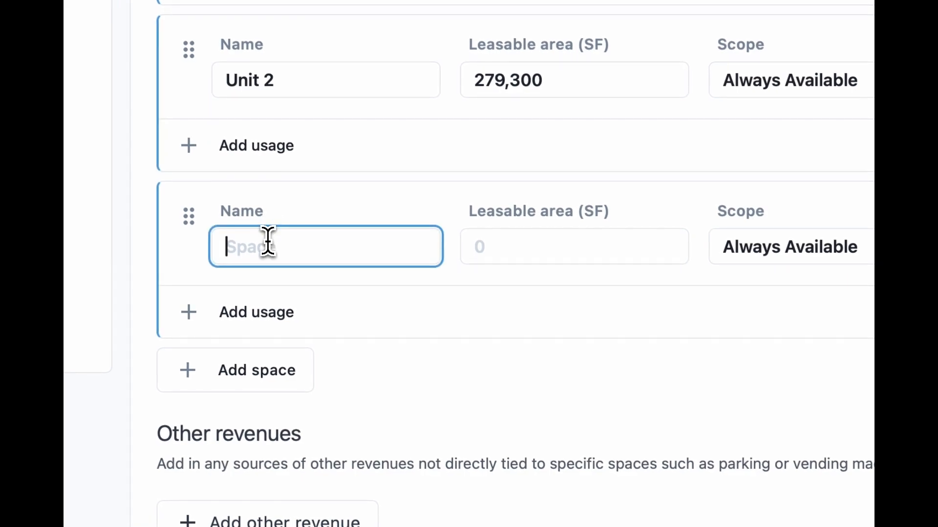
pyautogui.write('Unit 3')
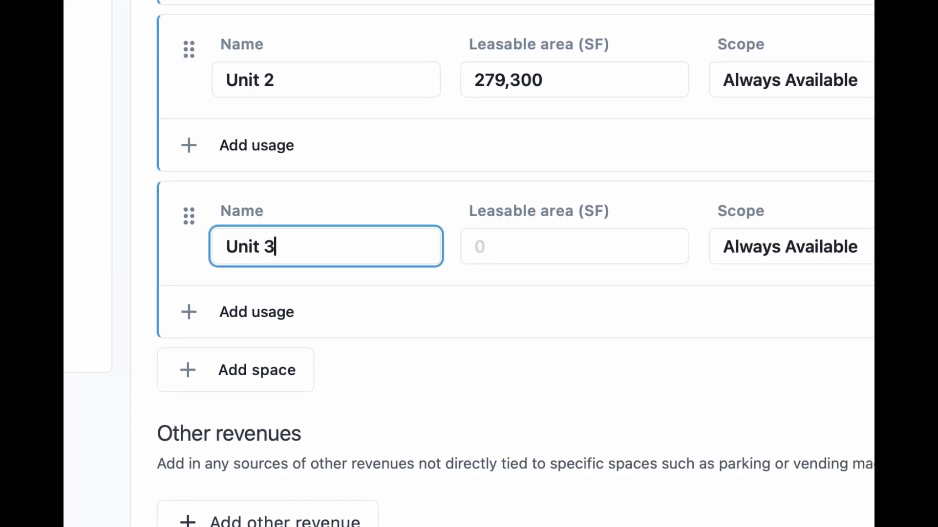
pyautogui.press('Tab')
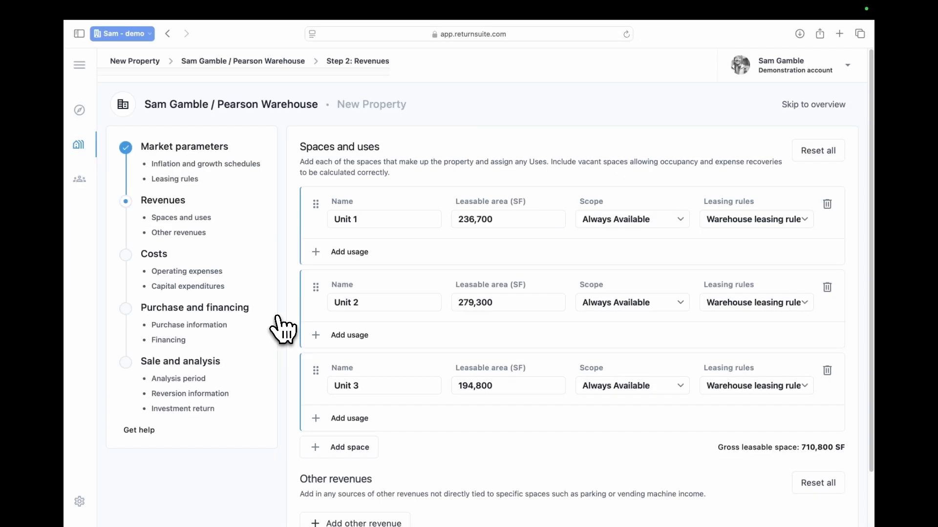
# Add a traditional lease usage to Unit 1 with CanGo Retail Fulfilment as the tenant
pyautogui.click(366, 253)
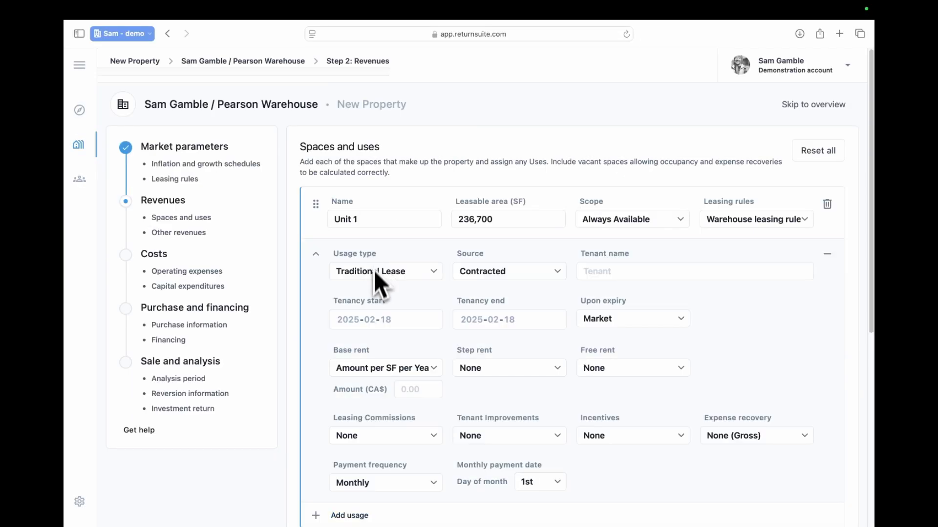
pyautogui.click(628, 272)
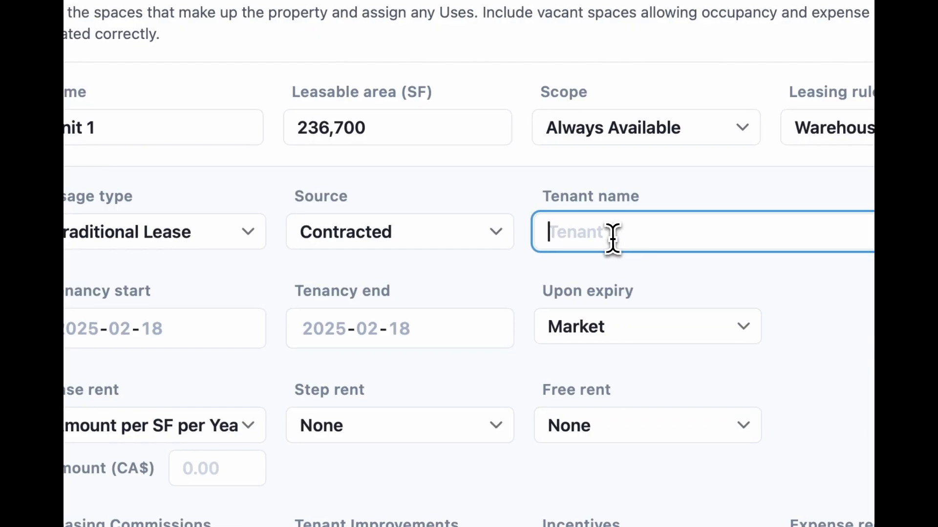
pyautogui.write('CanGo Retail')
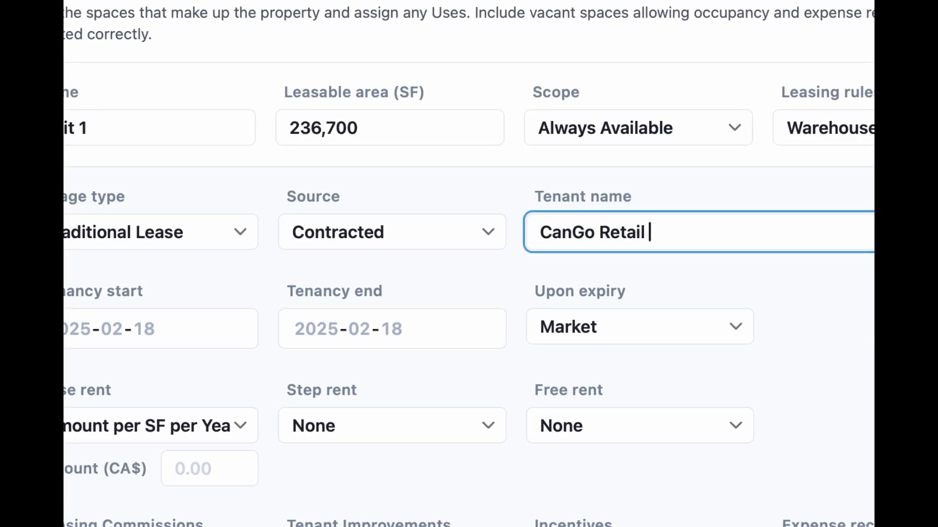
pyautogui.write(' Fulfu')
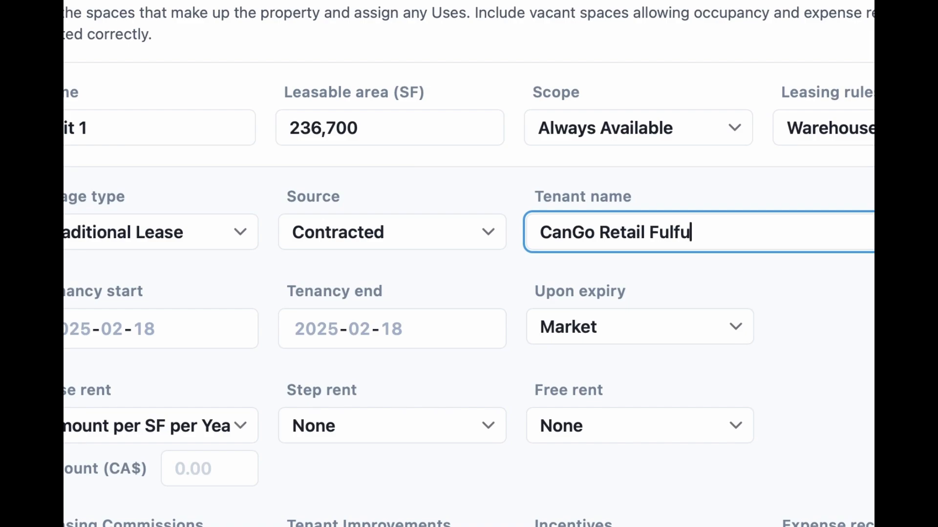
pyautogui.press('BackSpace')
pyautogui.write('ilmen')
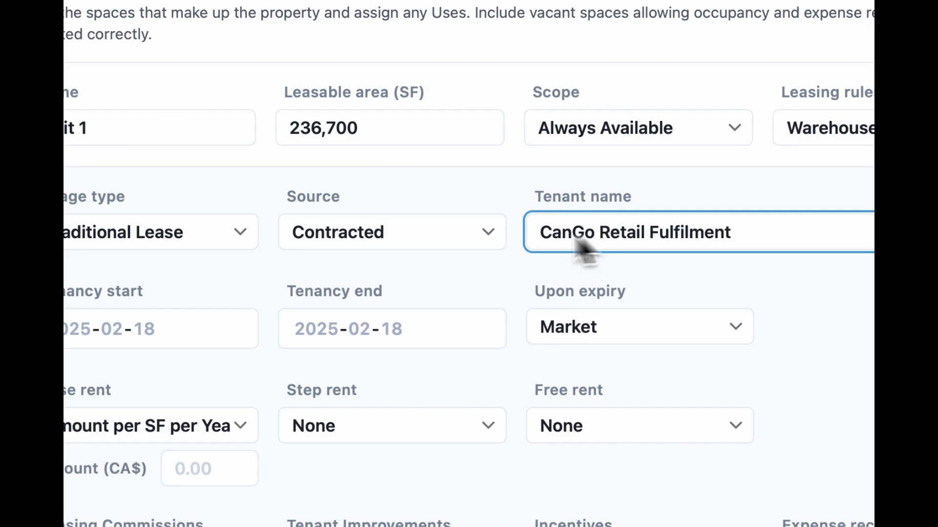
# Set the Unit 1 tenancy to start on 2025-03-15 and end on 2032-02-14
pyautogui.click(68, 332)
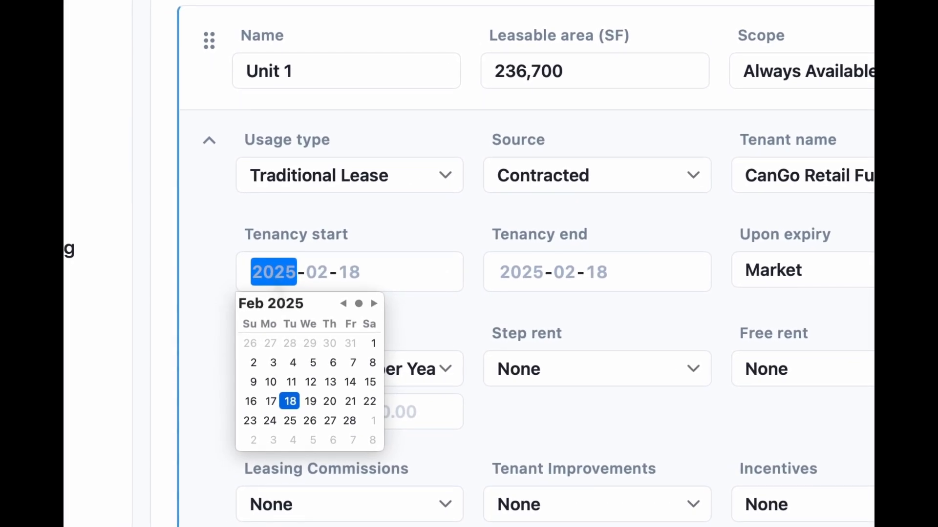
pyautogui.write('202')
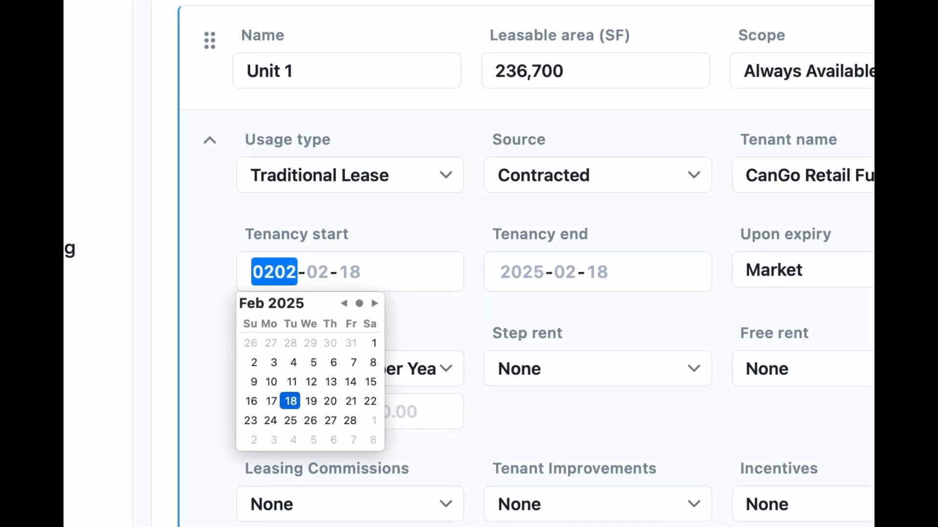
pyautogui.write('5')
pyautogui.press('Tab')
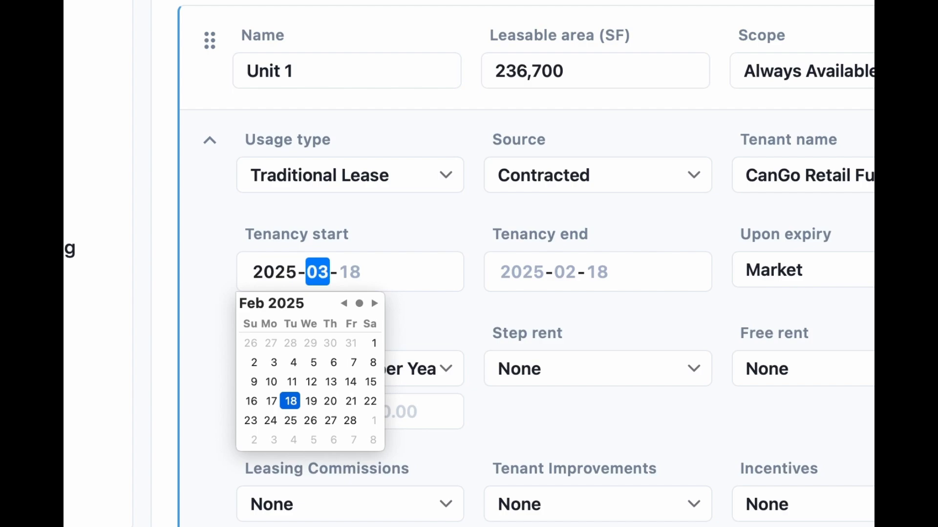
pyautogui.press('Tab')
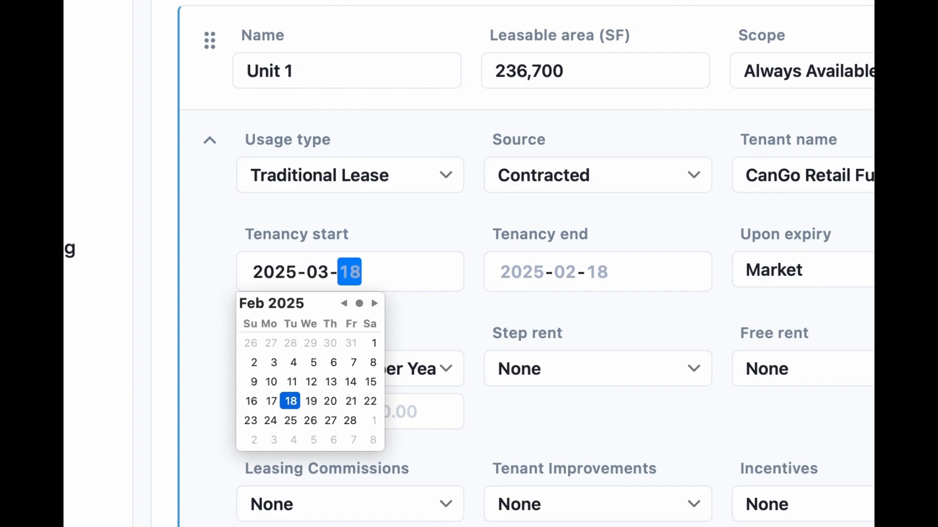
pyautogui.write('15')
pyautogui.press('Tab')
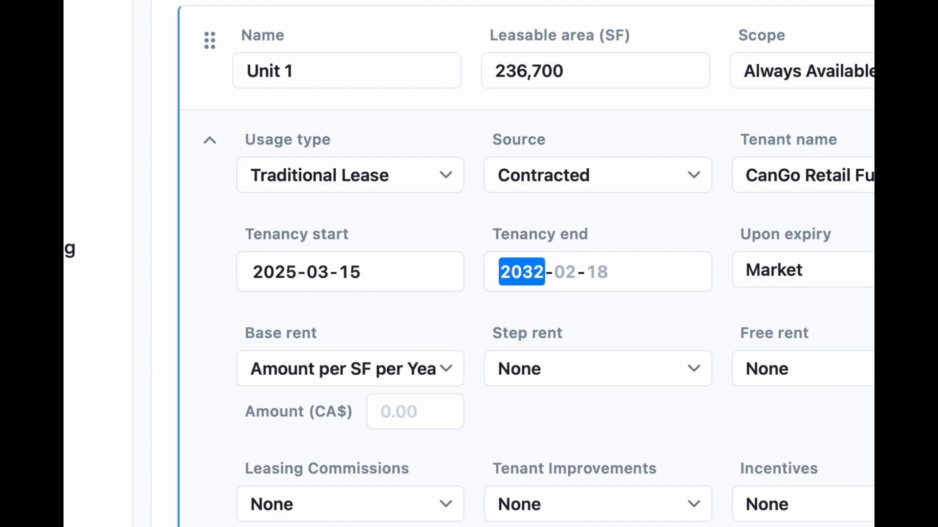
pyautogui.press('Tab')
pyautogui.write('2')
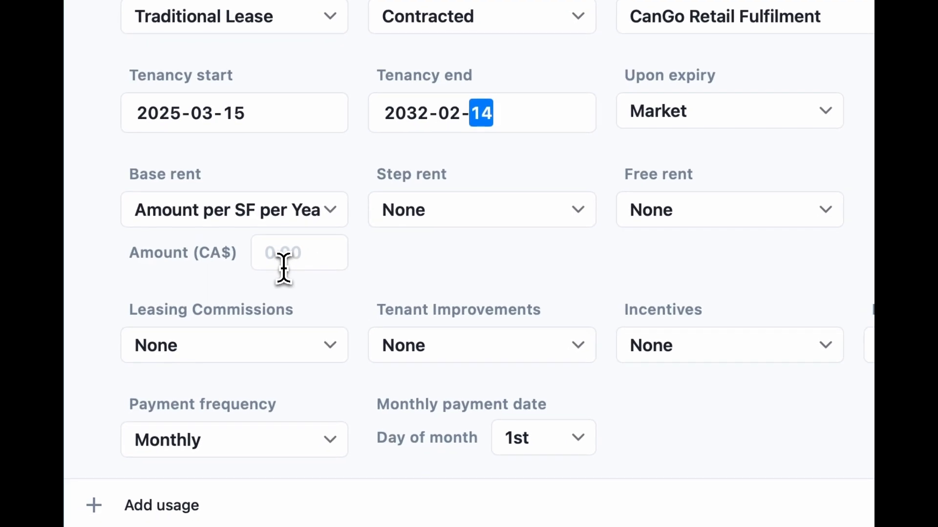
# Set the Unit 1 lease's base rent to CA$18.75 per SF per year with a step rent of 4% per year
pyautogui.click(303, 253)
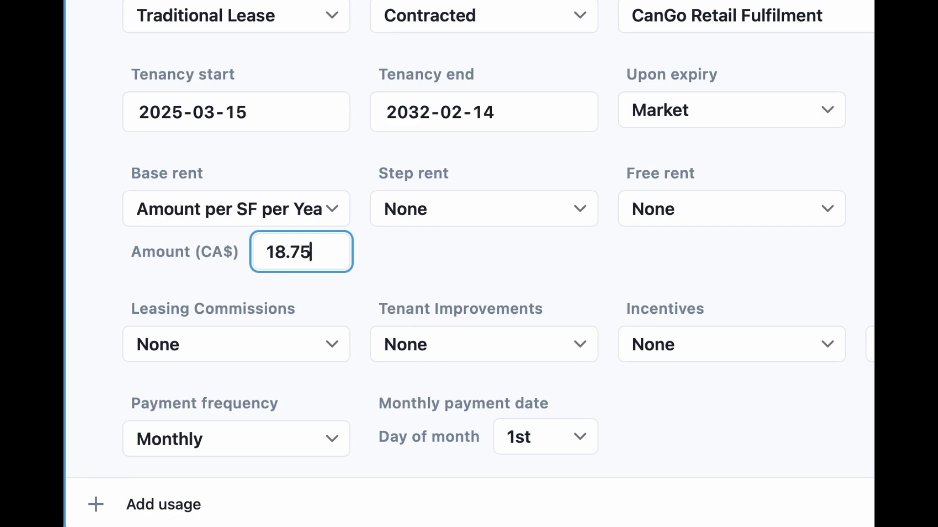
pyautogui.click(557, 215)
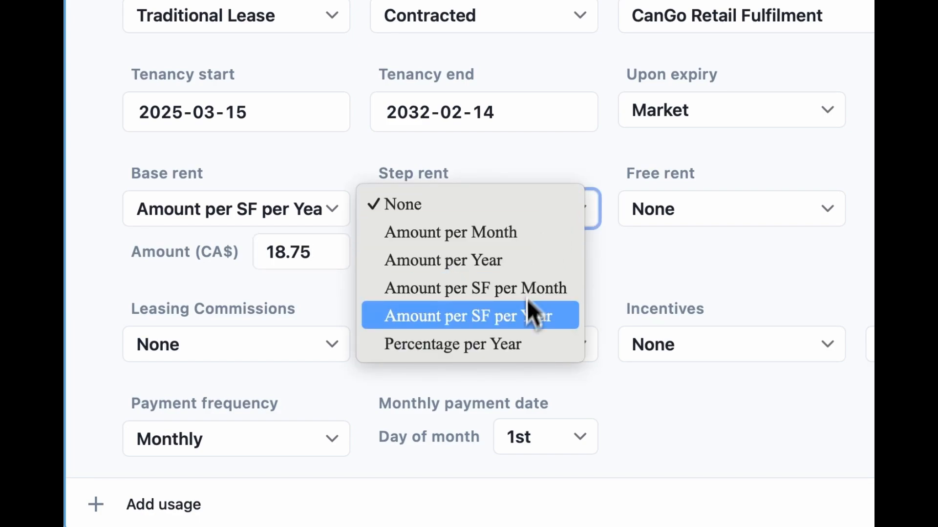
pyautogui.click(524, 344)
pyautogui.click(544, 252)
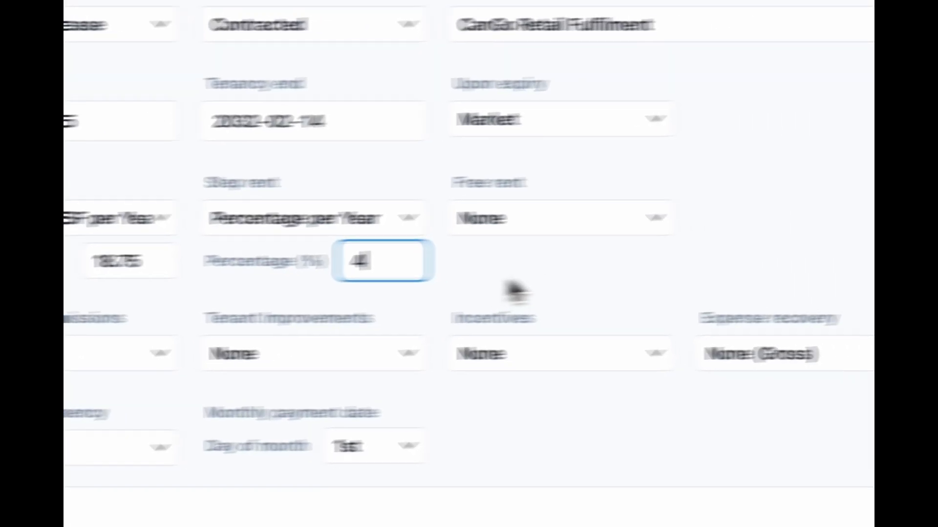
pyautogui.click(682, 268)
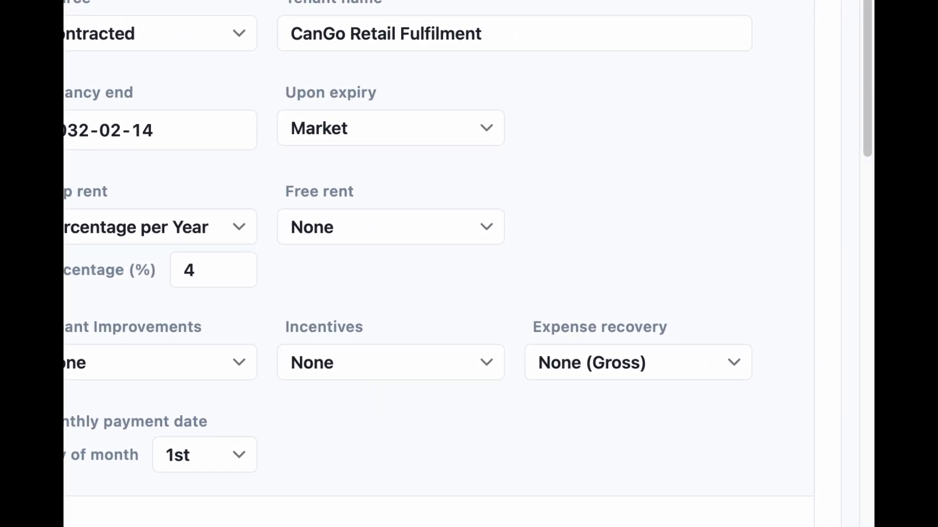
# Give the Unit 1 lease a free rent period of 4 months
pyautogui.click(478, 227)
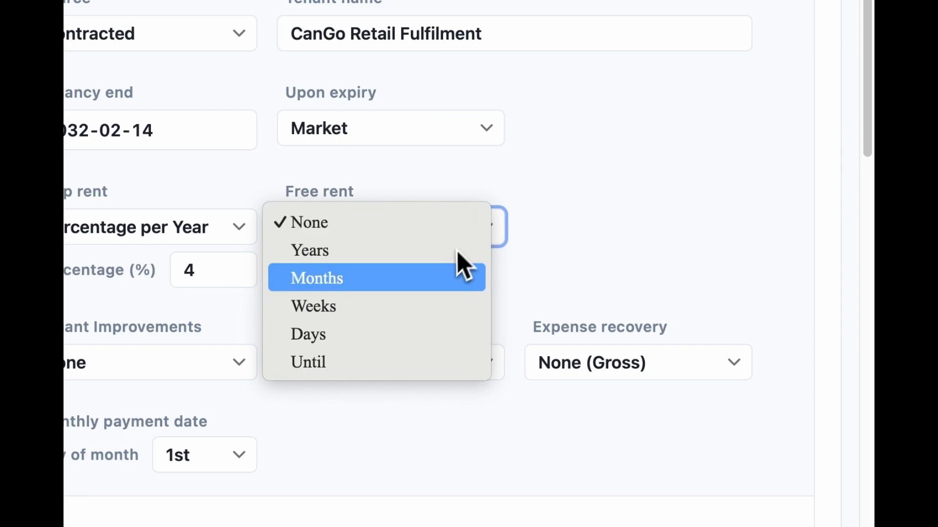
pyautogui.click(448, 278)
pyautogui.click(455, 272)
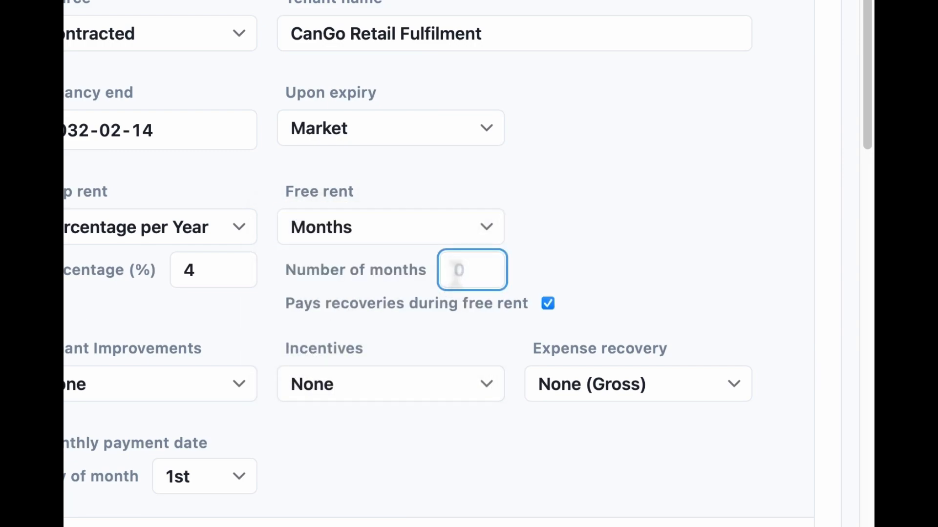
pyautogui.click(697, 269)
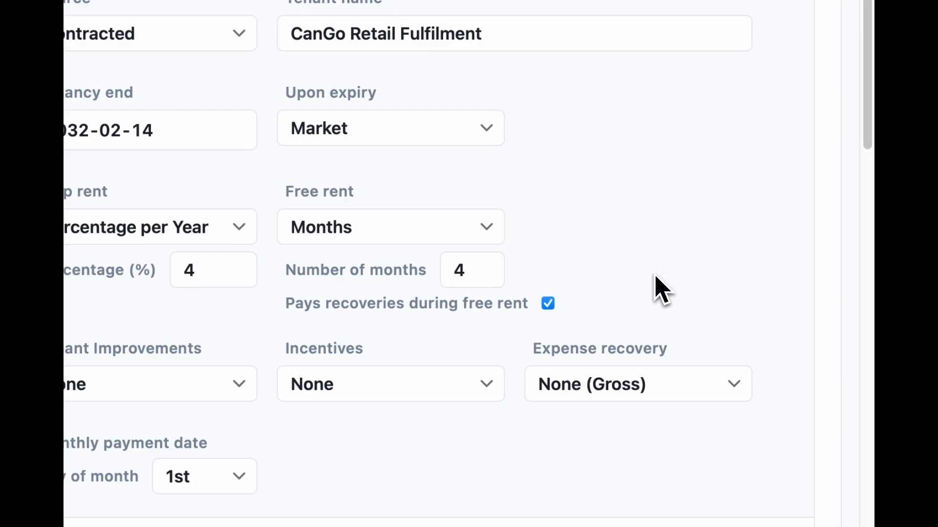
# Turn off recoveries during free rent for the Unit 1 lease and set its leasing commissions to CA$7.15 per SF
pyautogui.click(549, 304)
pyautogui.scroll(-7, 640, 227)
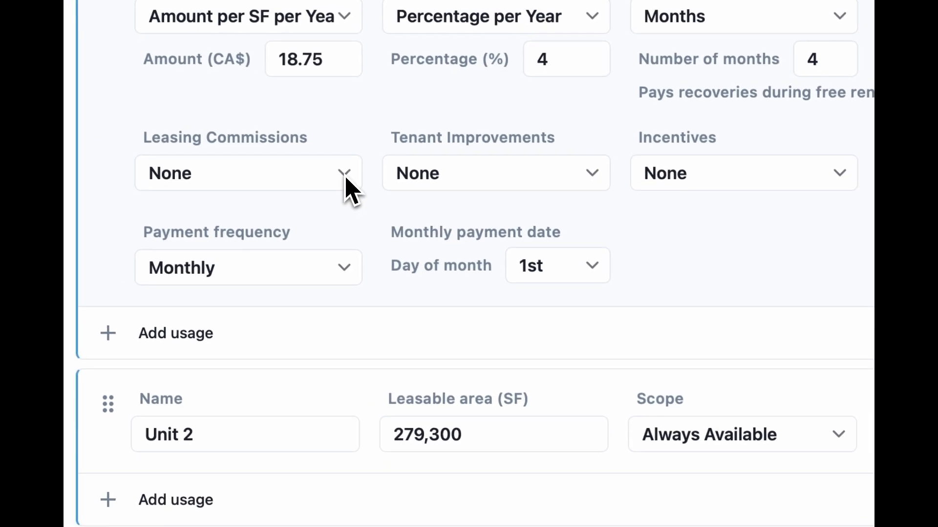
pyautogui.click(346, 177)
pyautogui.click(307, 229)
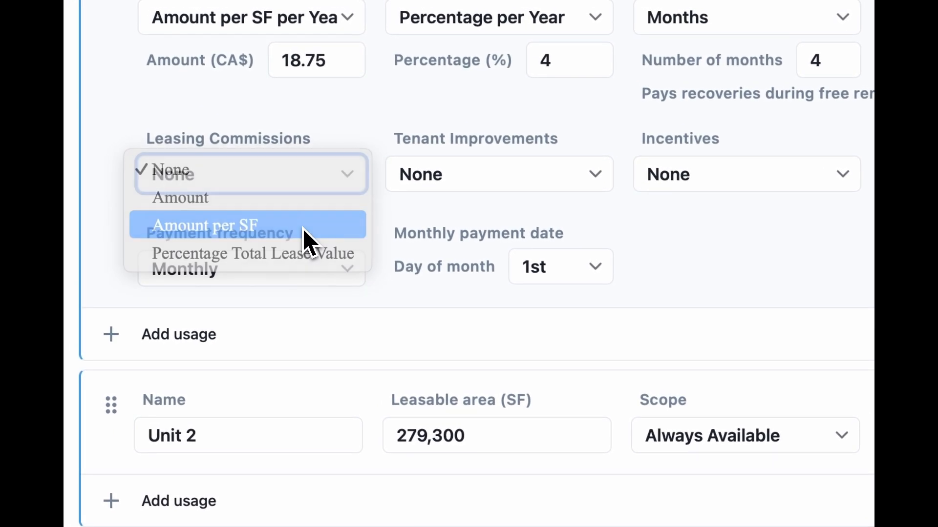
pyautogui.click(285, 220)
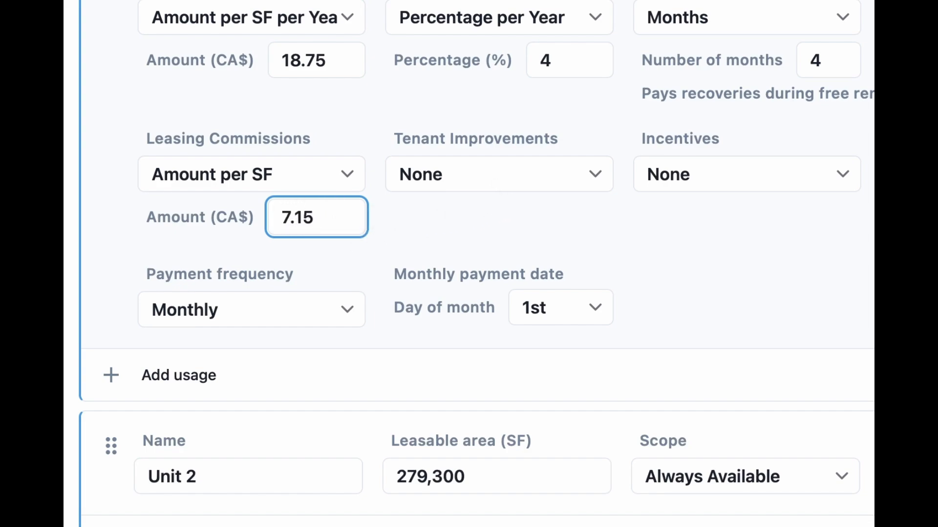
# Set the Unit 1 lease's tenant improvements to CA$10 per SF and its expense recovery to Full (Net)
pyautogui.click(498, 174)
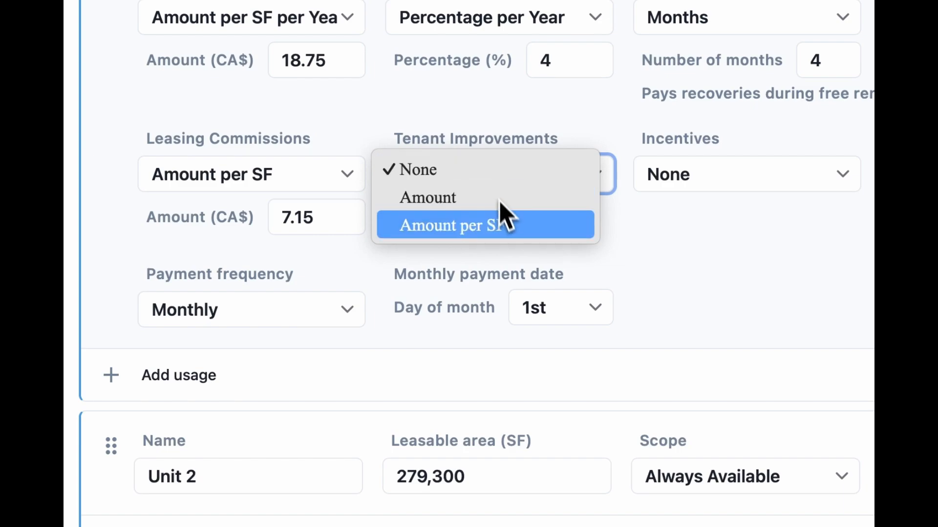
pyautogui.click(503, 226)
pyautogui.click(557, 226)
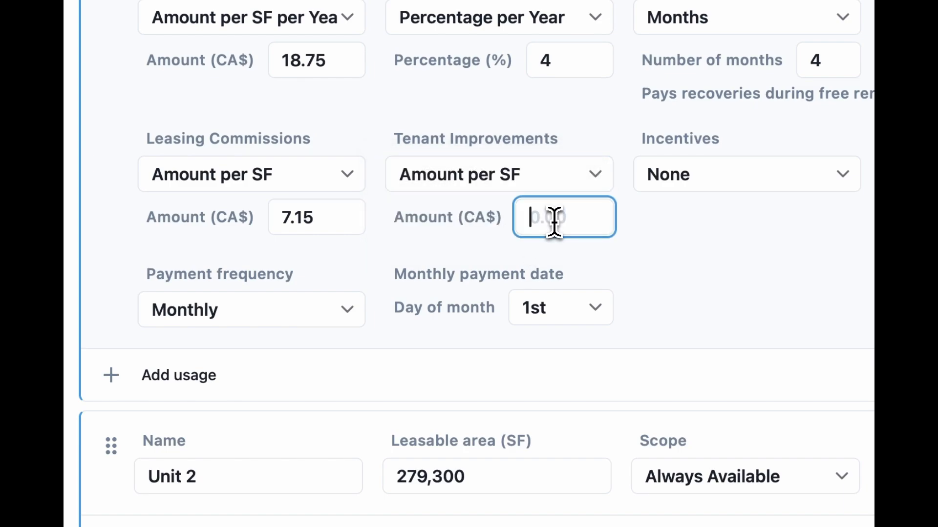
pyautogui.write('10')
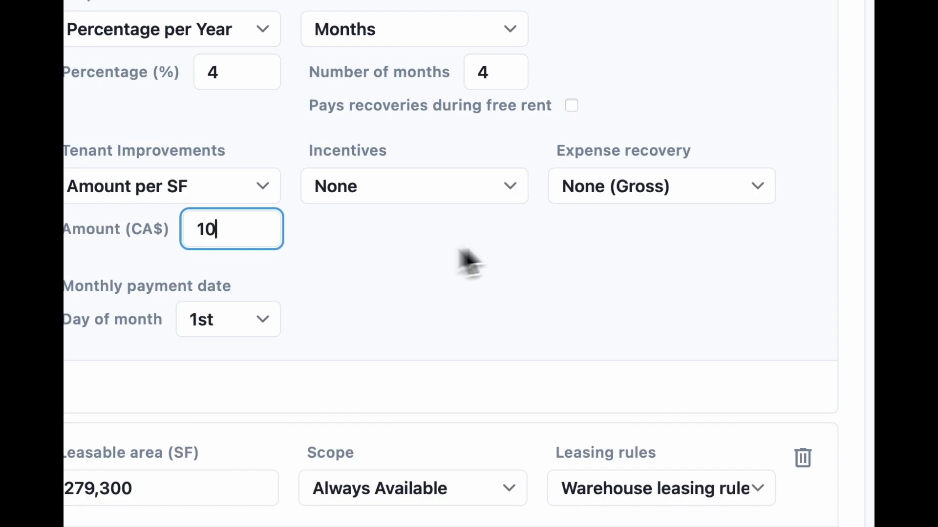
pyautogui.click(657, 197)
pyautogui.click(661, 225)
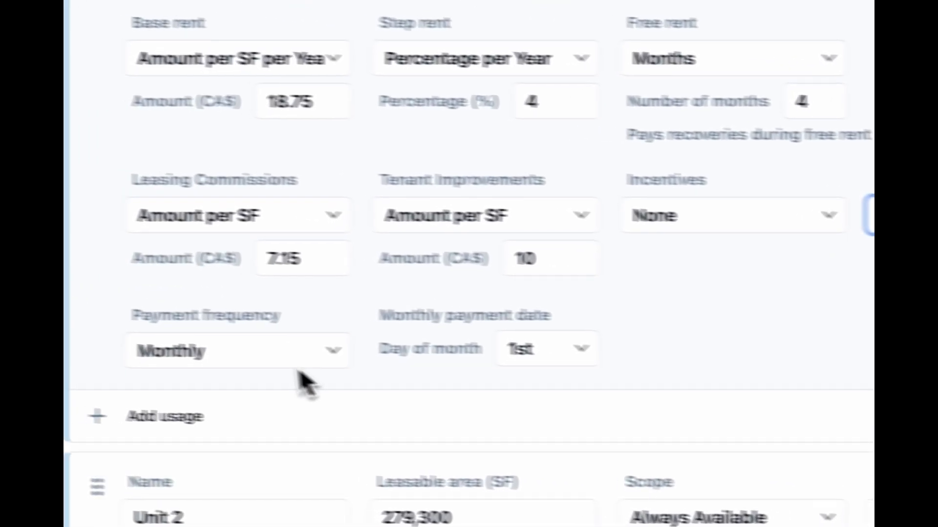
# Add a traditional lease usage to Unit 2 with Golden Horseshoe Foods as the tenant
pyautogui.scroll(-8, 360, 410)
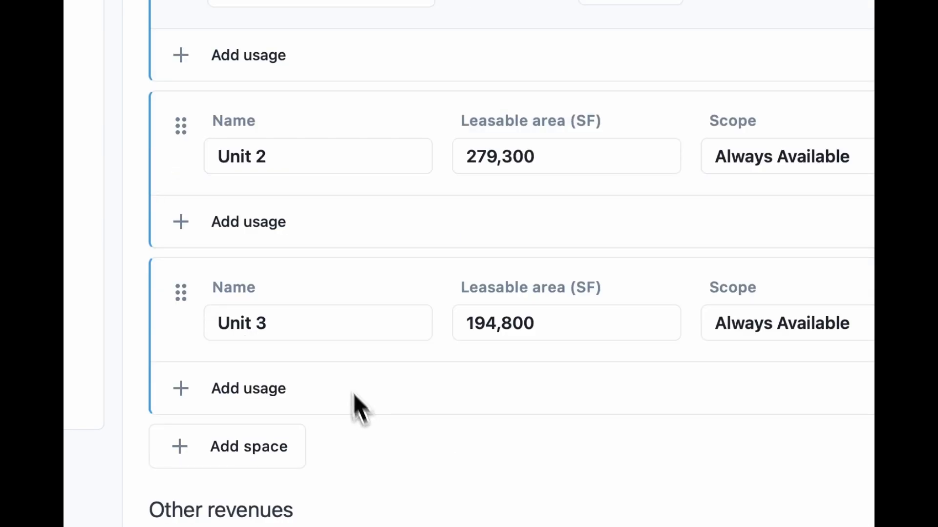
pyautogui.click(276, 224)
pyautogui.scroll(-1, 409, 430)
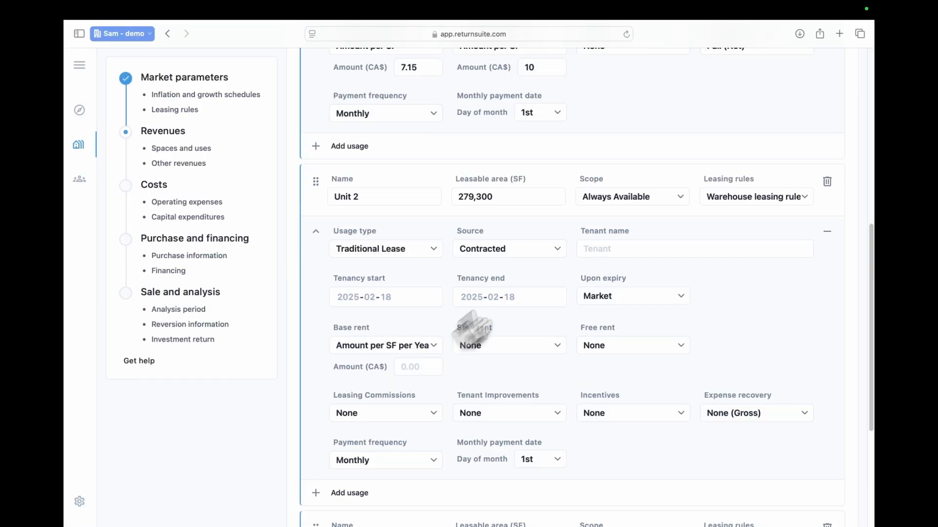
pyautogui.click(609, 250)
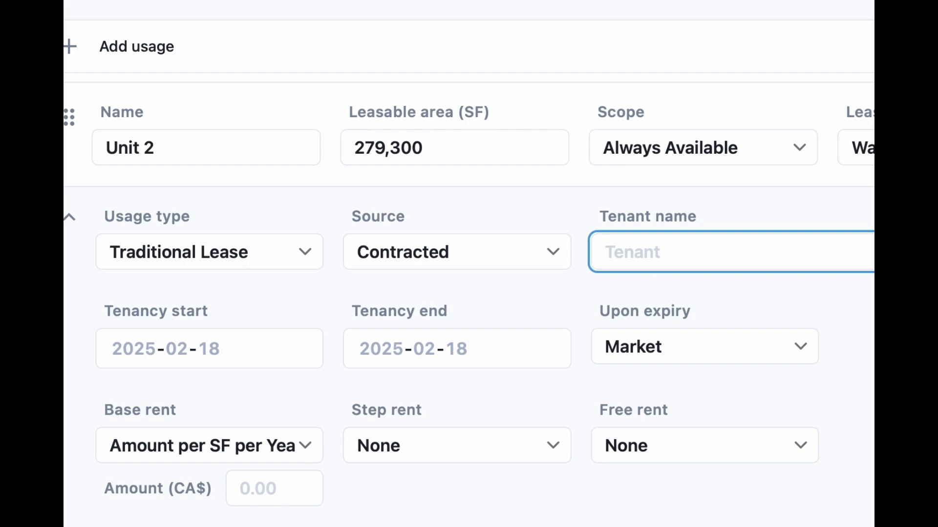
pyautogui.write('Golden Horseshoe Foo')
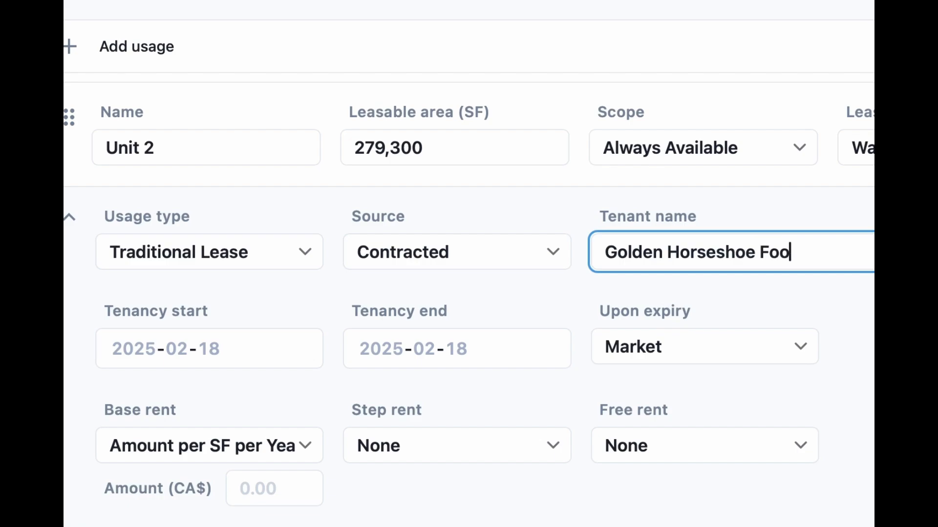
pyautogui.write('ds')
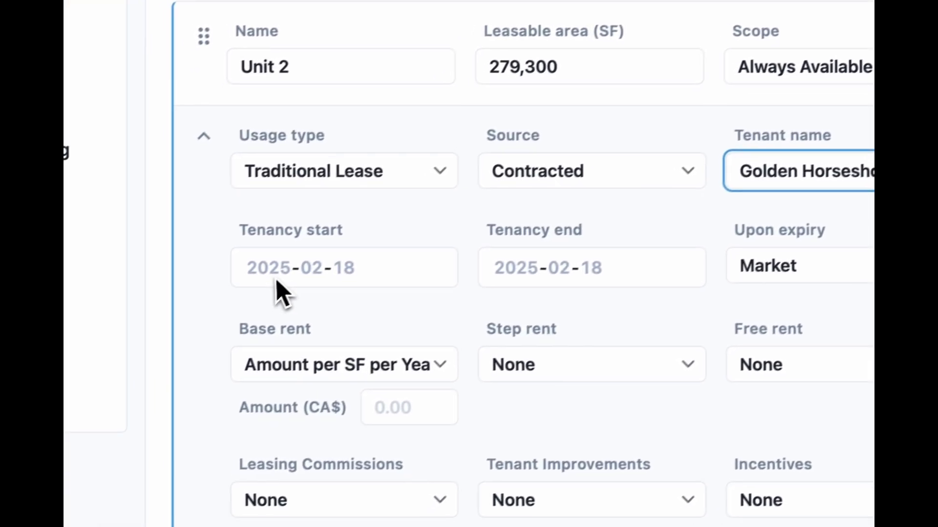
# Set the Unit 2 tenancy to start on 2023-06-01 and end on 2030-09-30
pyautogui.click(132, 349)
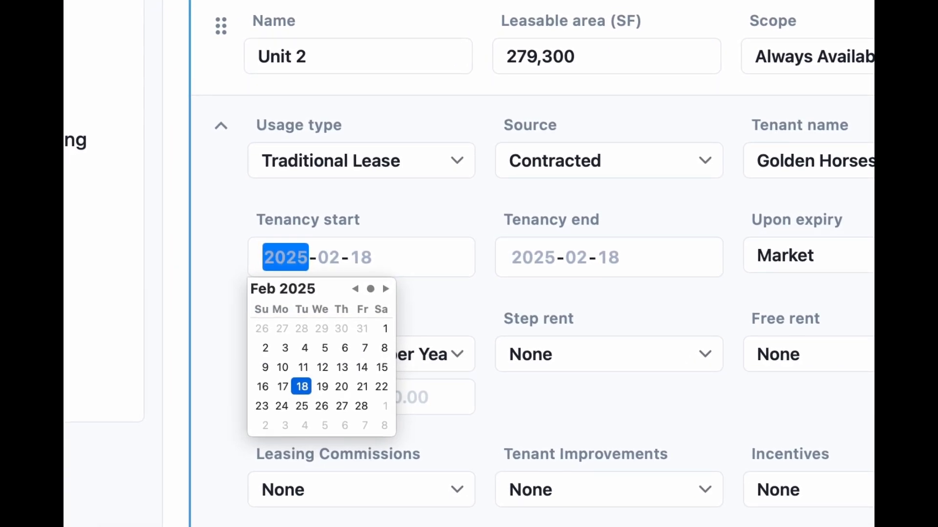
pyautogui.write('2023-02-18')
pyautogui.press('Tab')
pyautogui.write('06-')
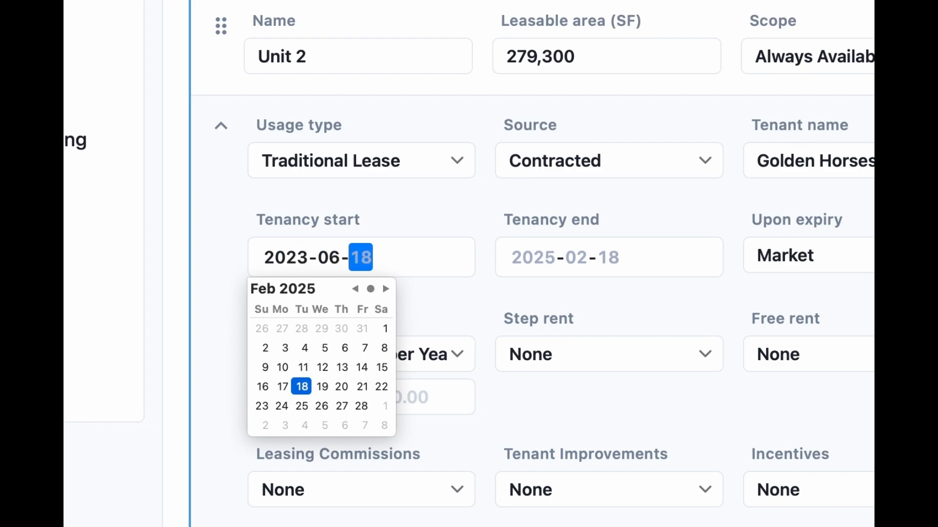
pyautogui.write('01')
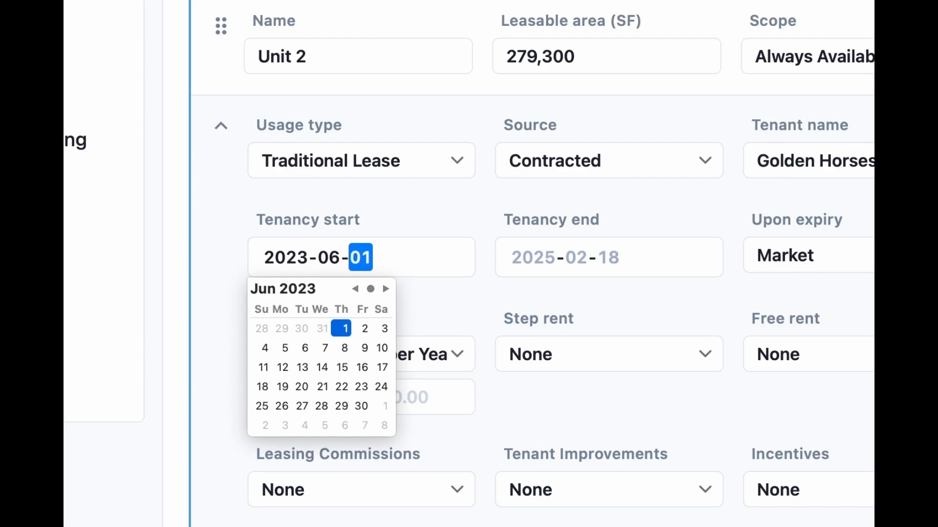
pyautogui.press('Tab')
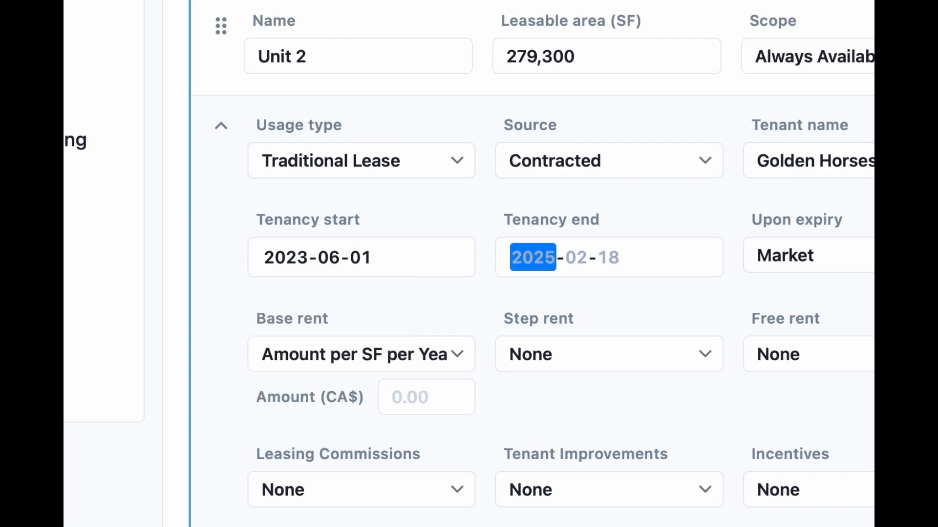
pyautogui.write('20')
pyautogui.press('Tab')
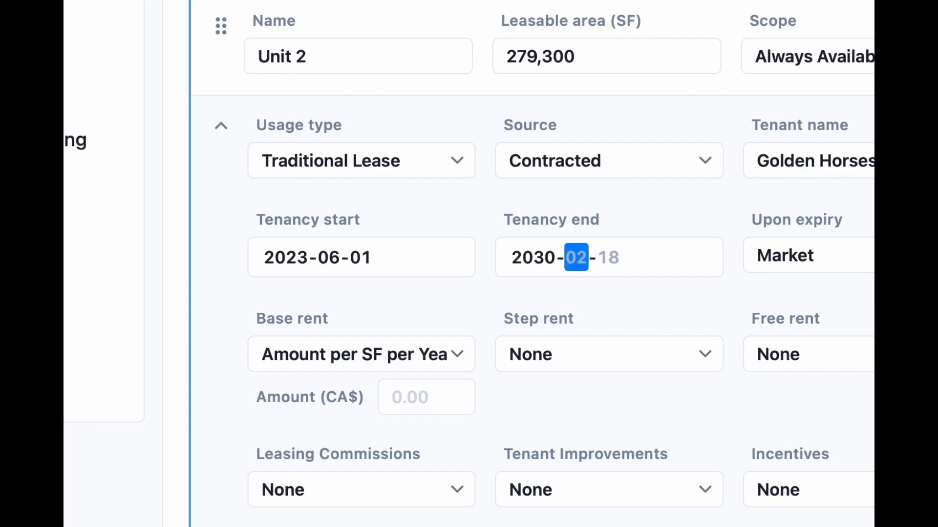
pyautogui.write('09')
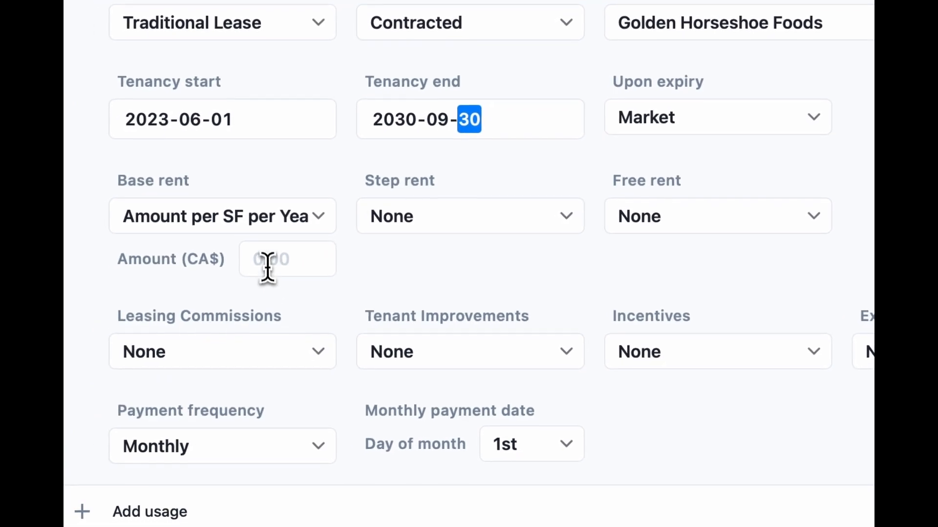
# Set the Unit 2 lease's base rent to CA$17.95 per SF per year with a step rent of CA$0.50 per SF per year
pyautogui.click(268, 268)
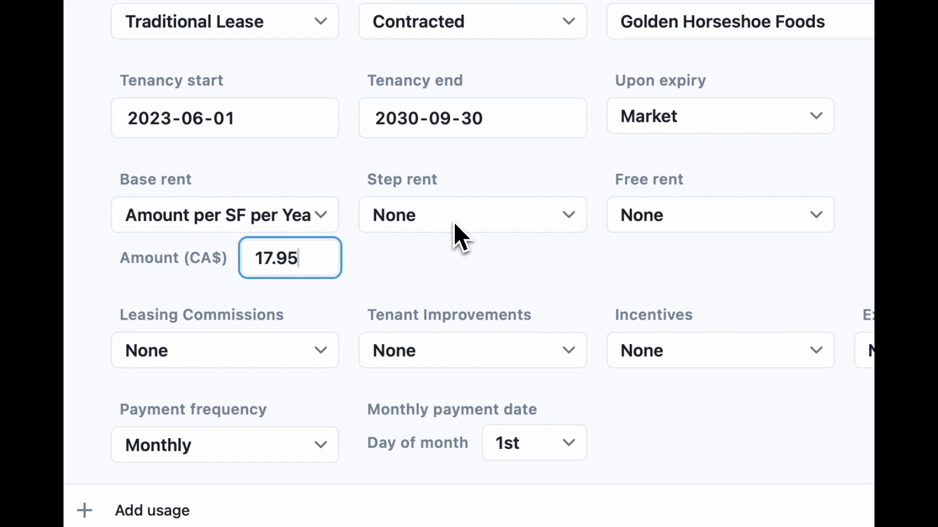
pyautogui.click(472, 215)
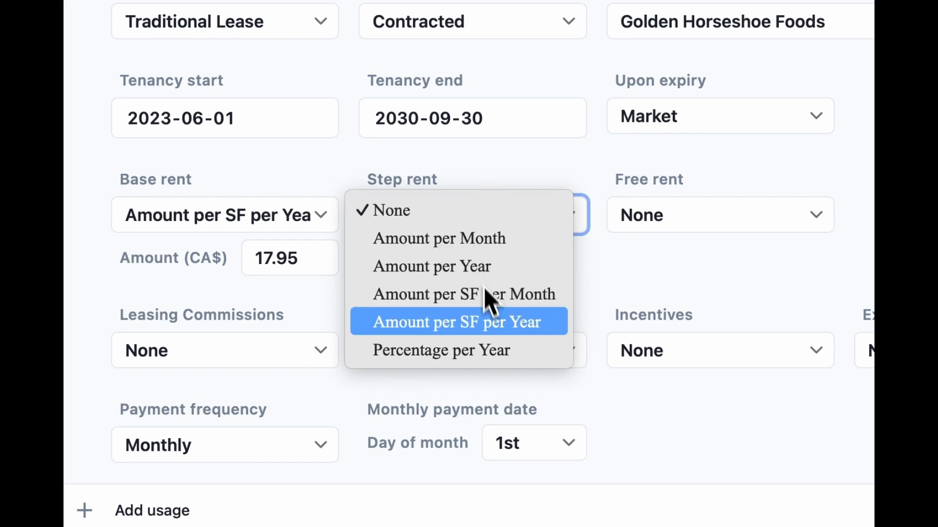
pyautogui.click(494, 323)
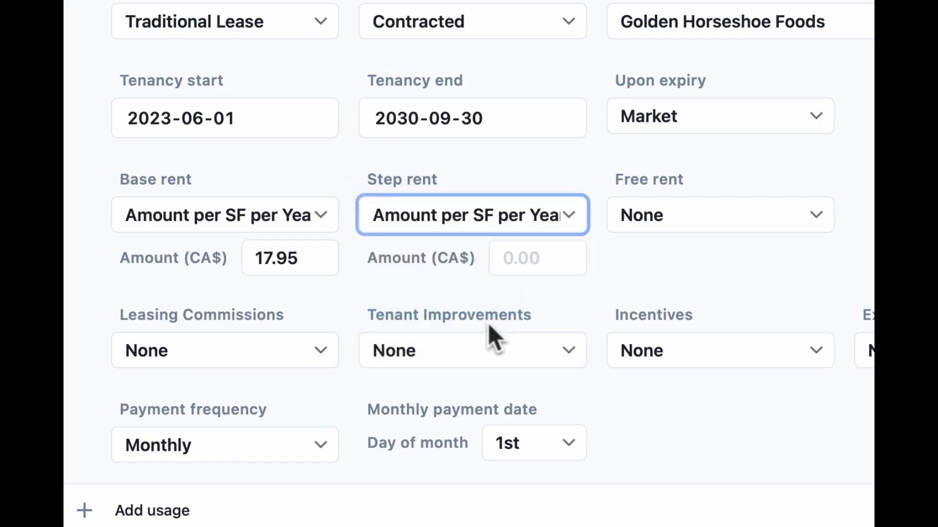
pyautogui.click(520, 268)
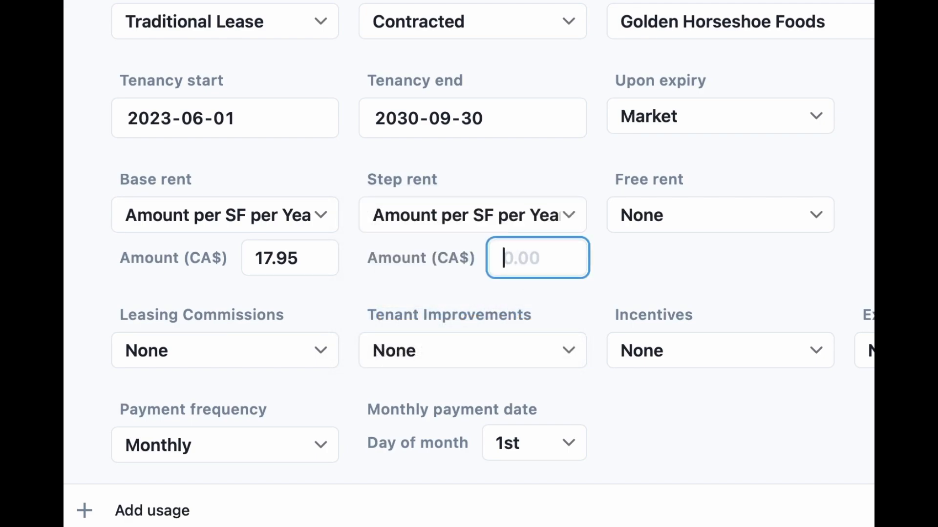
pyautogui.write('0.5')
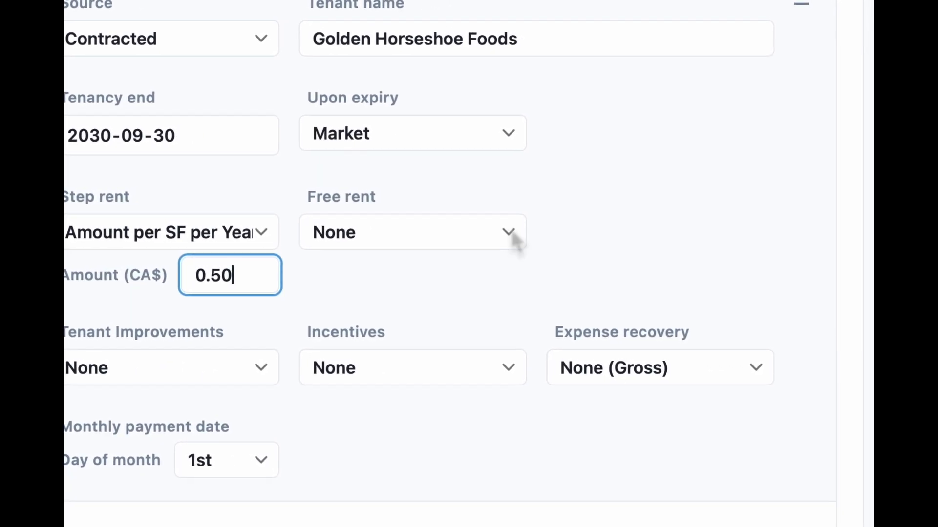
# Give the Unit 2 lease 5 months of free rent, with no recoveries paid during that period
pyautogui.click(513, 238)
pyautogui.click(477, 285)
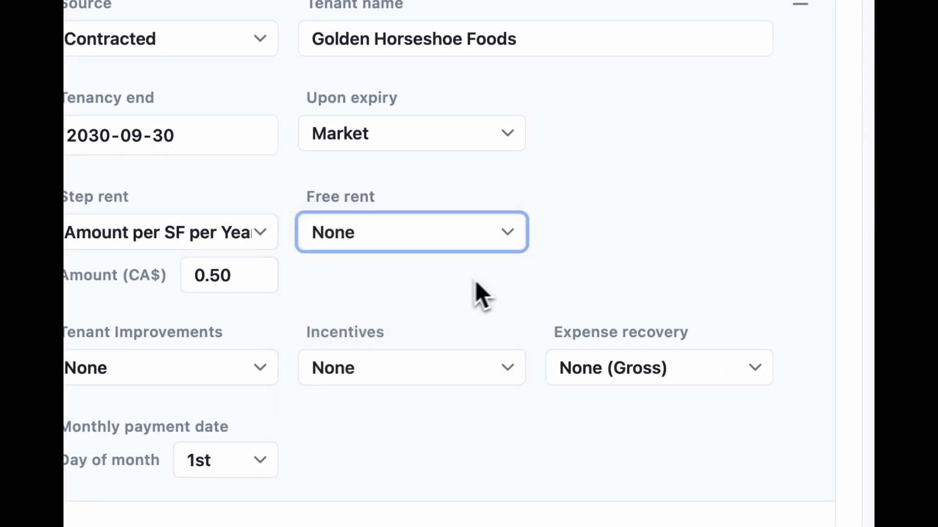
pyautogui.click(505, 272)
pyautogui.write('5')
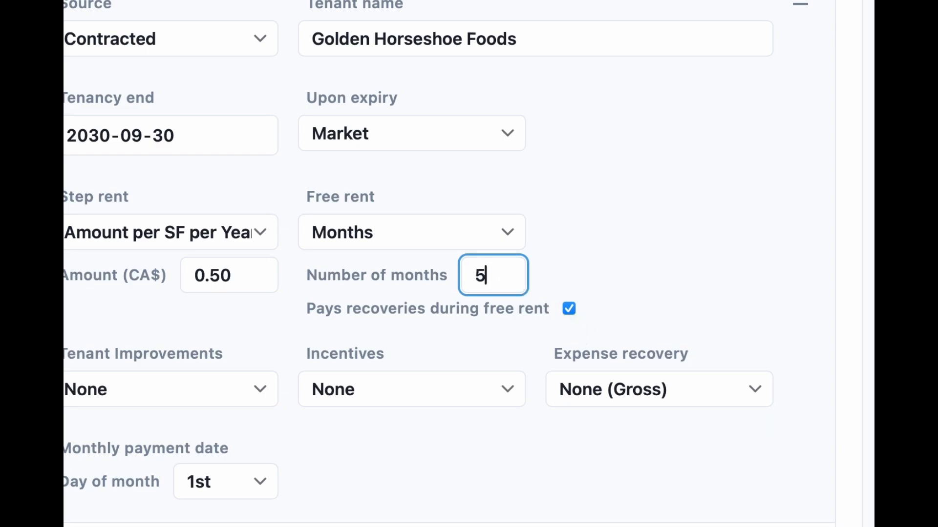
pyautogui.click(571, 312)
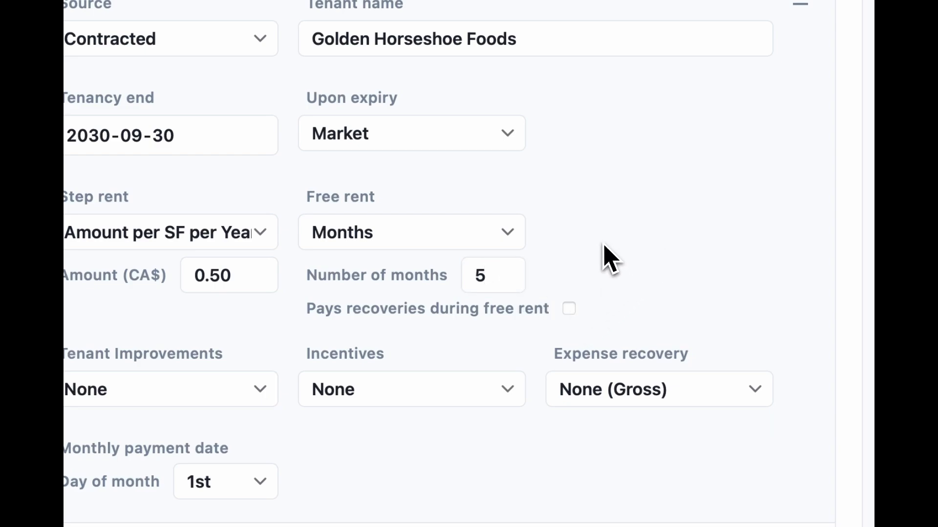
# Set the Unit 2 lease's leasing commissions to CA$6.75 per SF and its expense recovery to Full (Net)
pyautogui.scroll(-3, 604, 256)
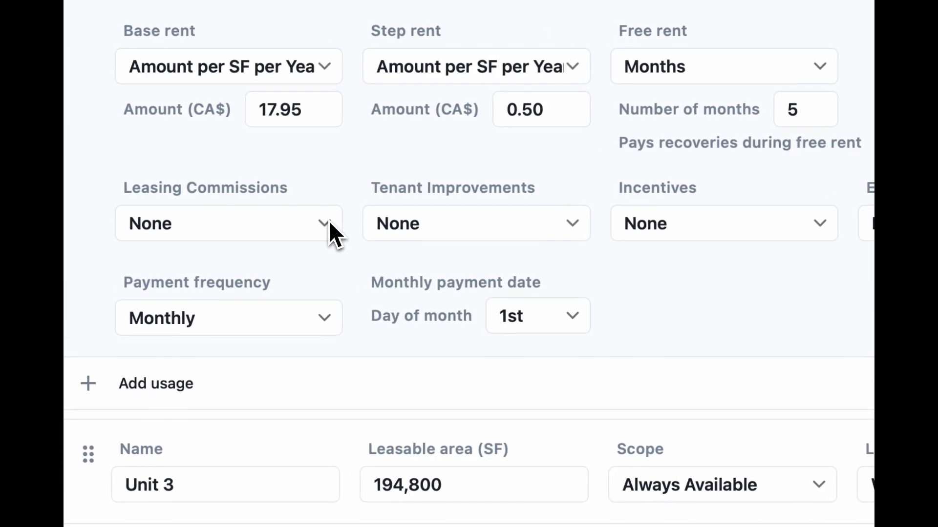
pyautogui.click(336, 227)
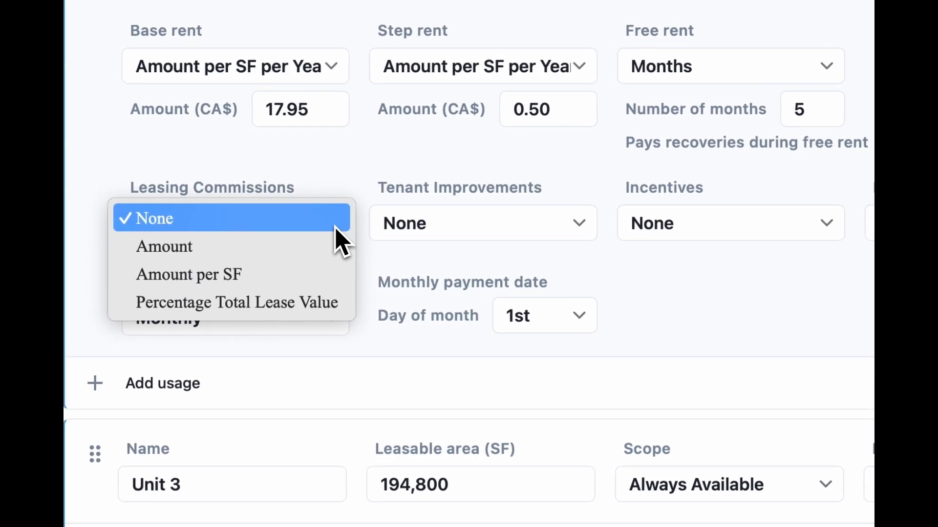
pyautogui.click(278, 277)
pyautogui.click(298, 273)
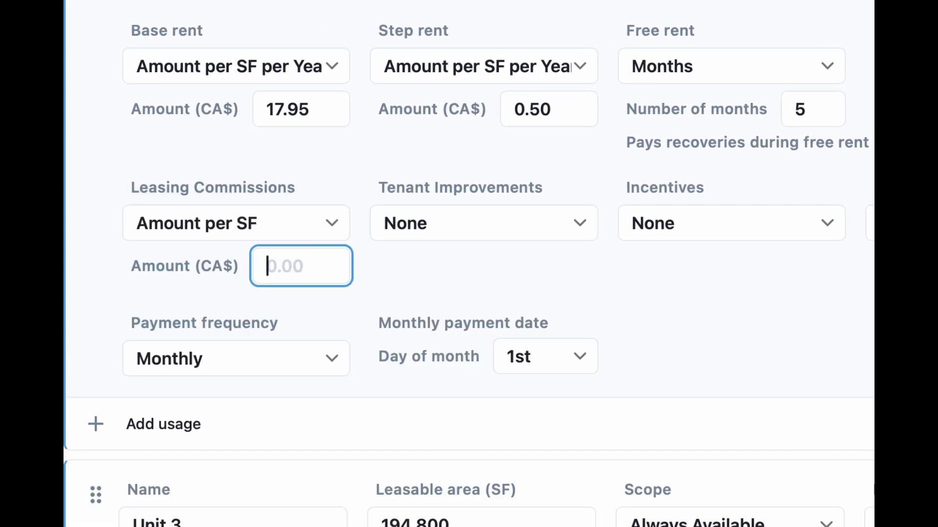
pyautogui.write('6.75')
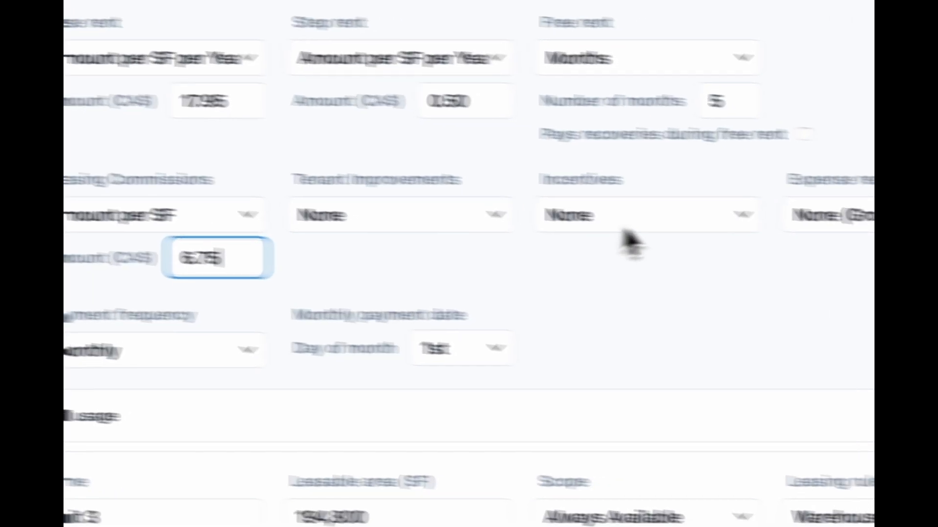
pyautogui.click(681, 205)
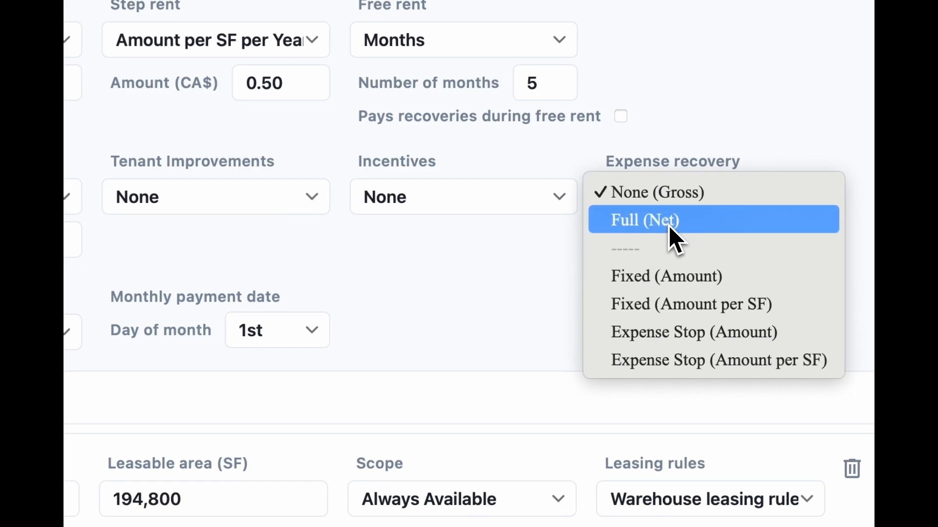
pyautogui.click(687, 223)
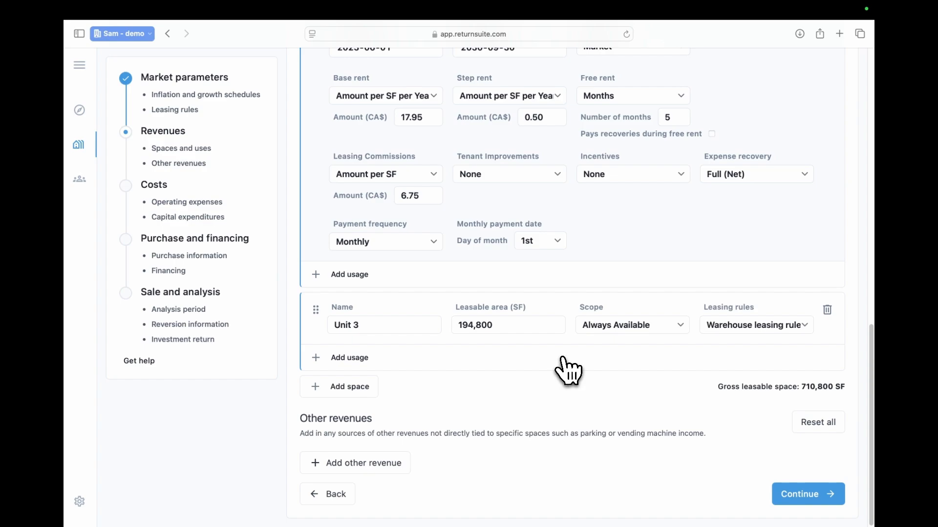
# Add an other-revenue entry named Highway signage
pyautogui.click(403, 466)
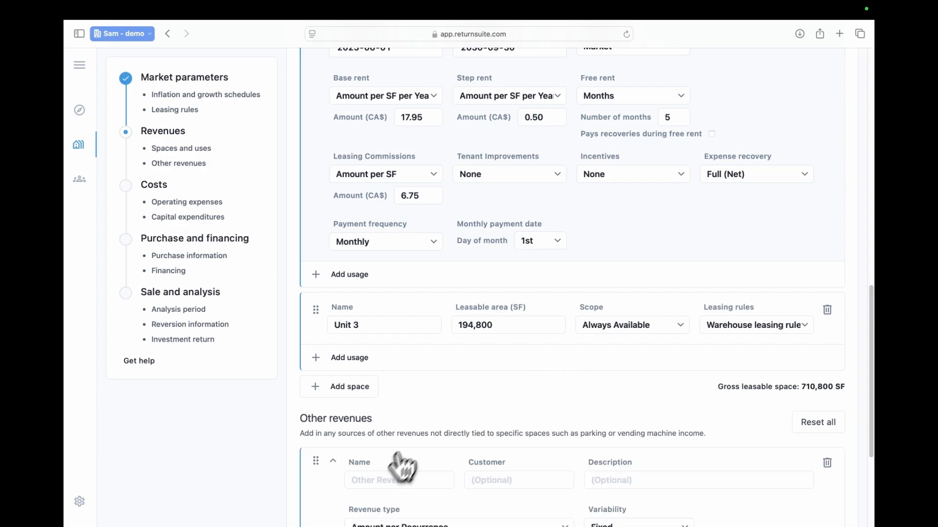
pyautogui.scroll(-4, 471, 429)
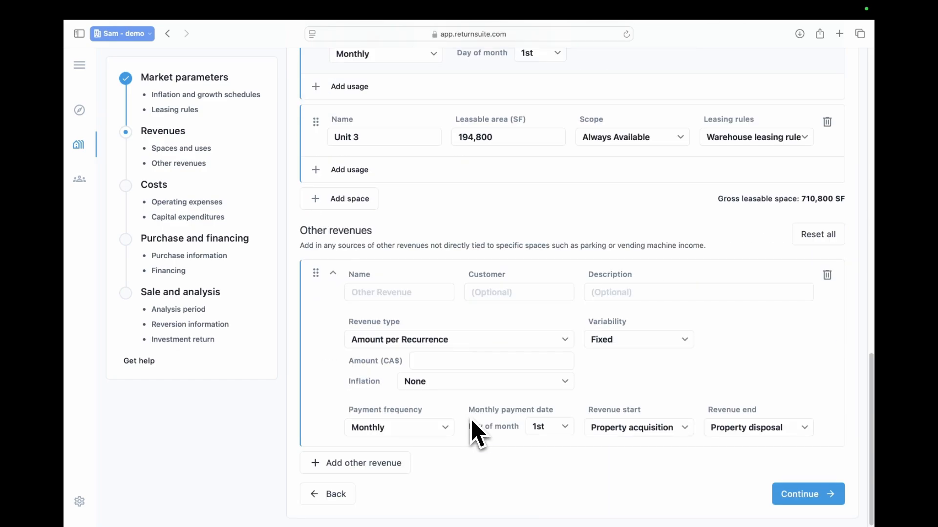
pyautogui.click(383, 297)
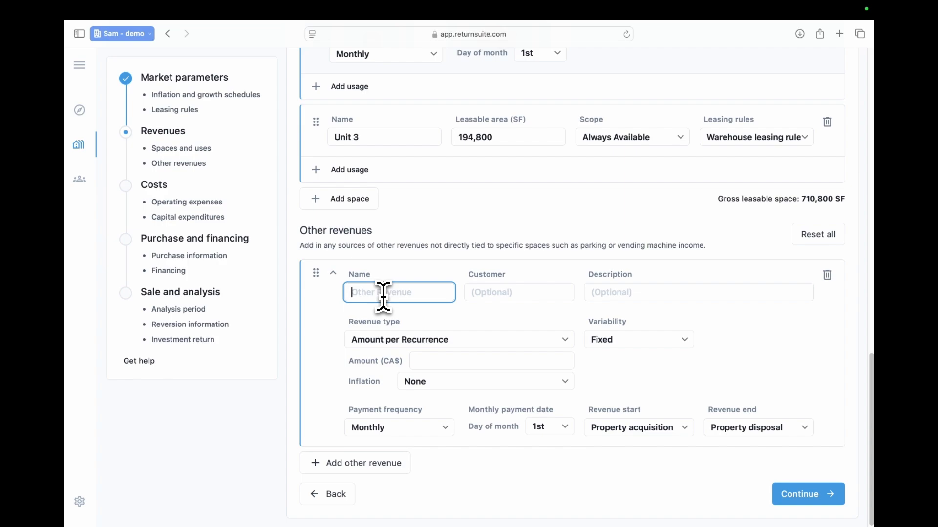
pyautogui.write('Highway signage')
pyautogui.press('Tab')
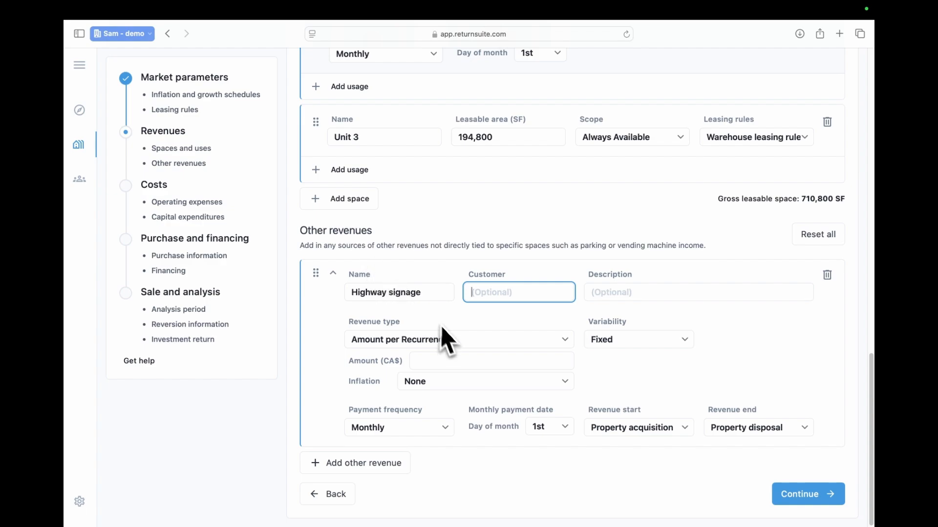
# Set the Highway signage revenue to CA$180,000 as Amount per Year, inflated by Market rental growth
pyautogui.click(446, 337)
pyautogui.click(444, 367)
pyautogui.click(441, 365)
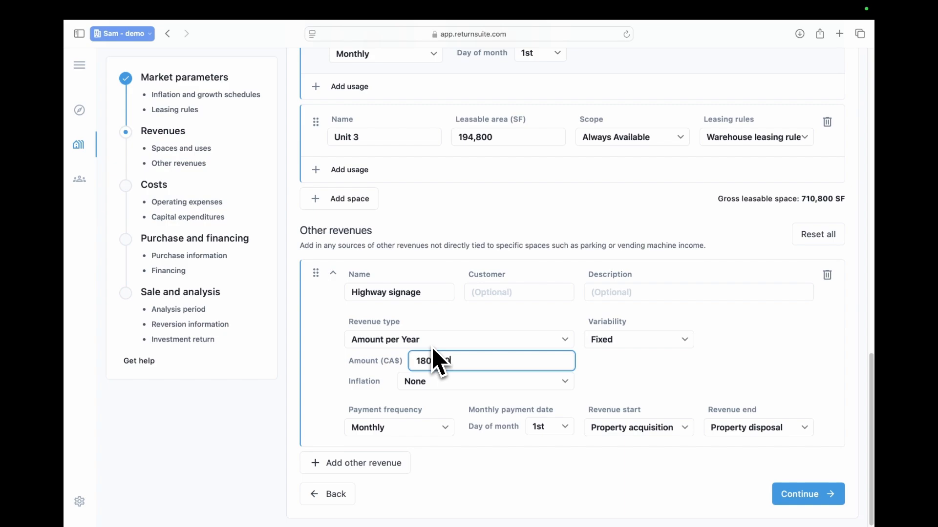
pyautogui.click(445, 381)
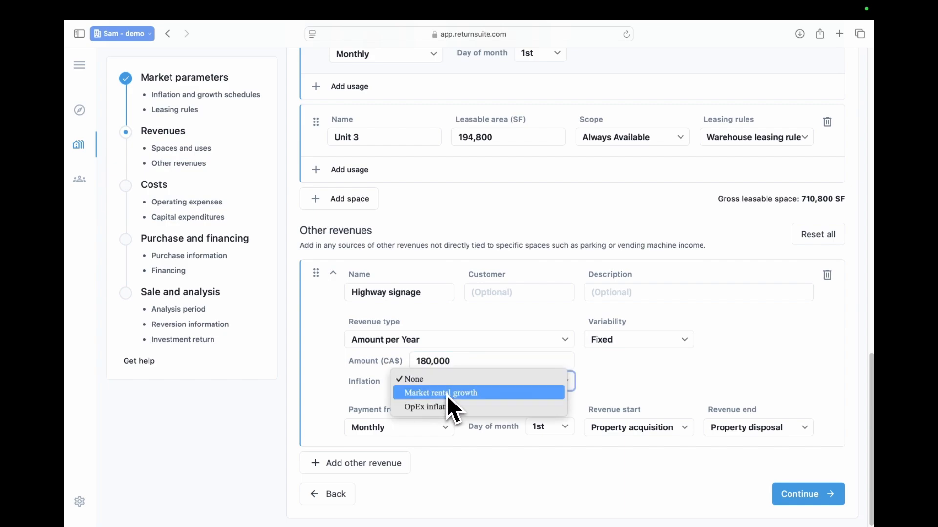
pyautogui.click(447, 393)
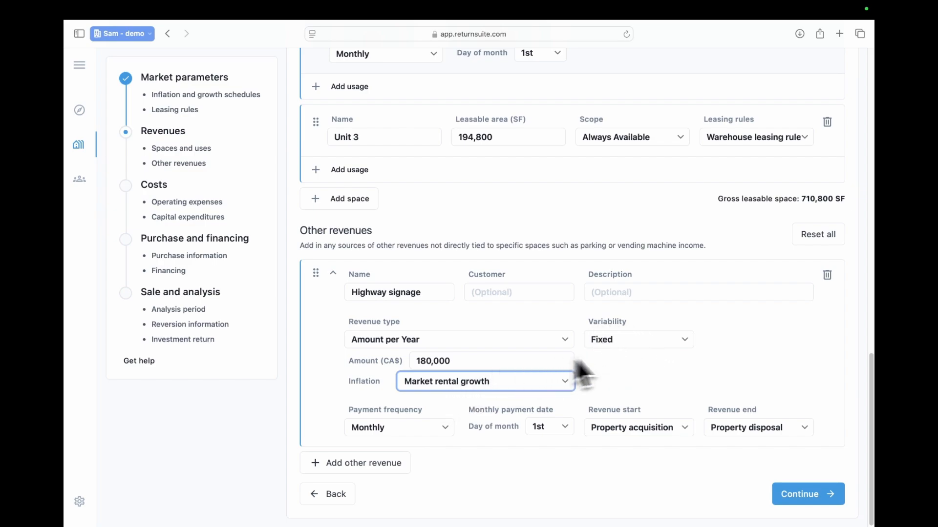
# Make the Highway signage revenue Percentage Variable at 50%
pyautogui.click(685, 342)
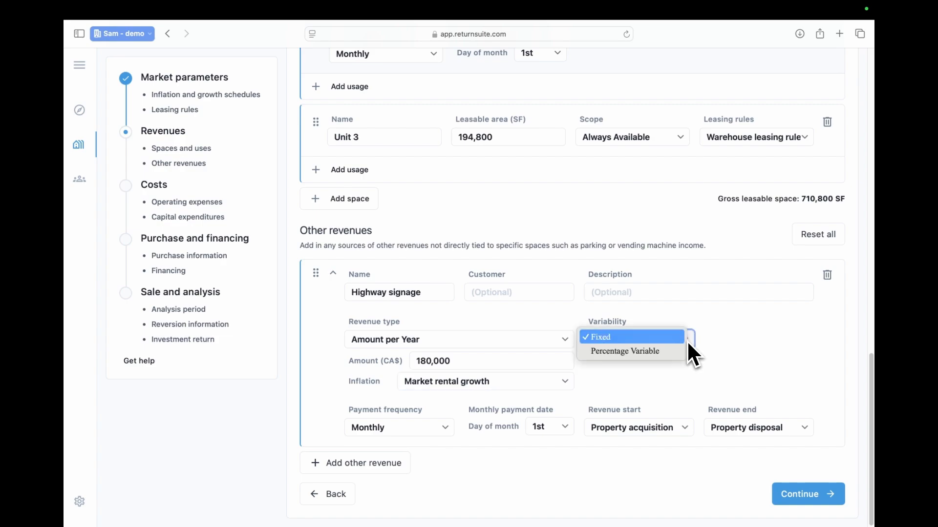
pyautogui.click(676, 353)
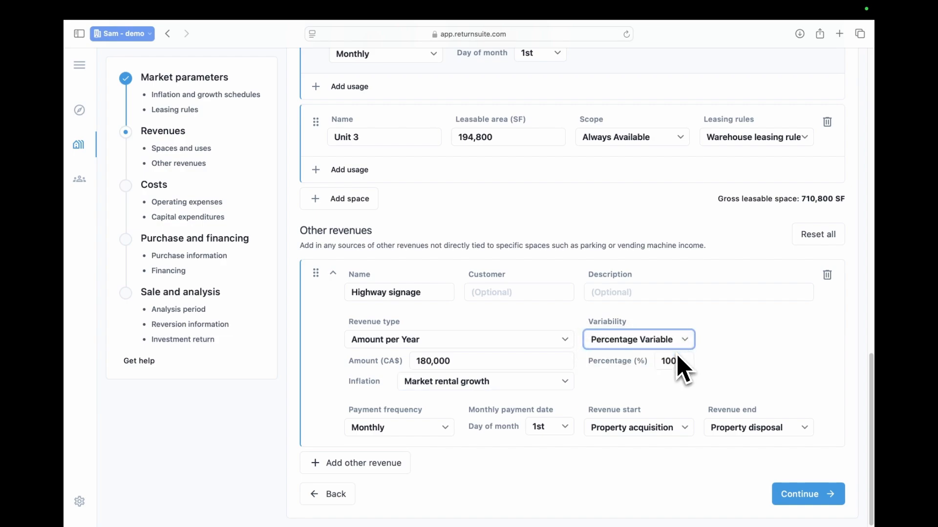
pyautogui.click(673, 363)
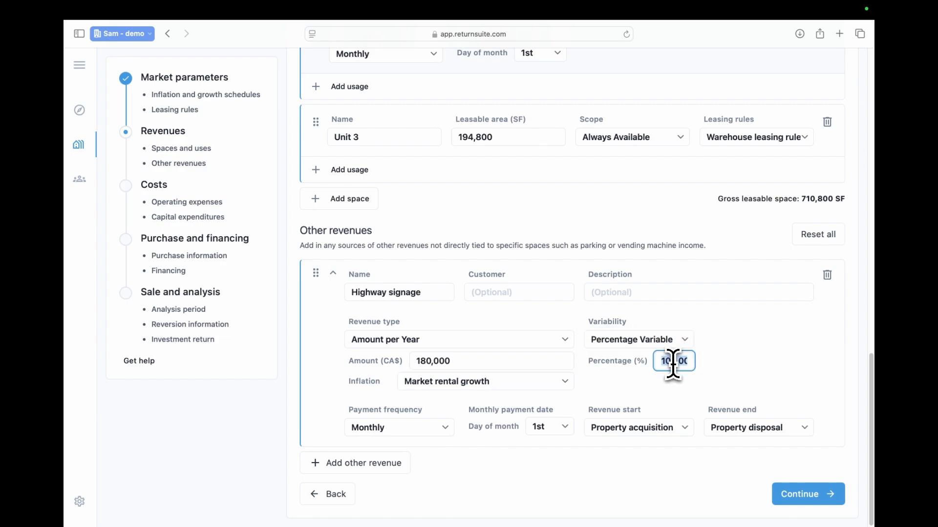
pyautogui.click(770, 360)
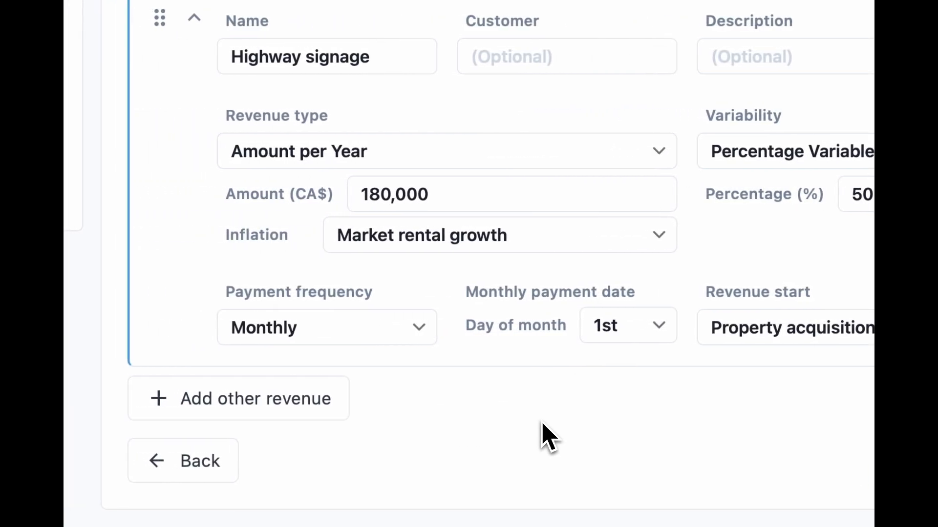
# Set the Highway signage payment frequency to Quarterly and continue to the Costs step
pyautogui.click(420, 334)
pyautogui.click(368, 302)
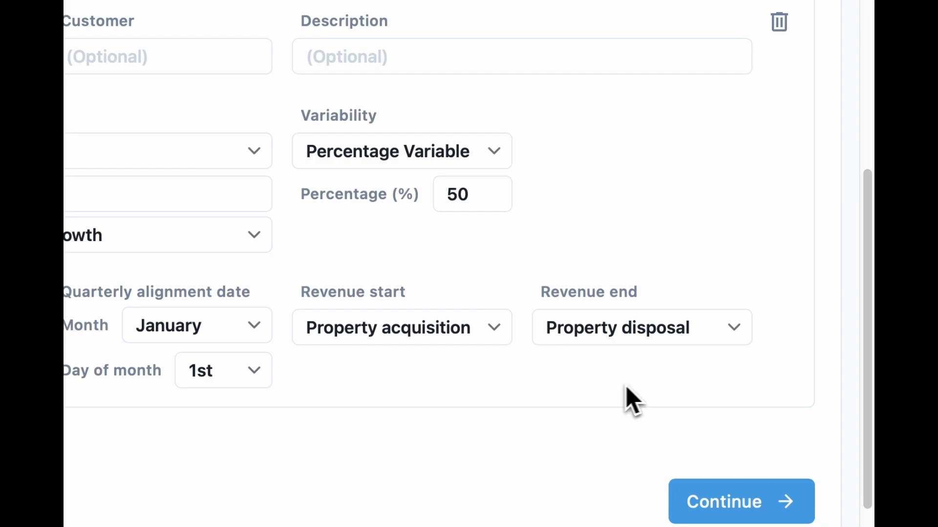
pyautogui.click(755, 508)
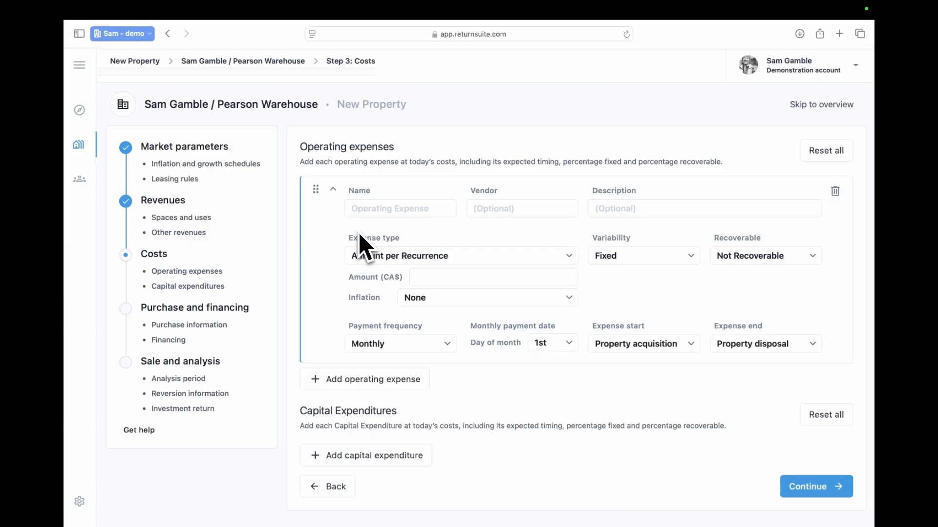
# Name the first operating expense Property taxes and enter City of Mississauga as its vendor
pyautogui.click(357, 214)
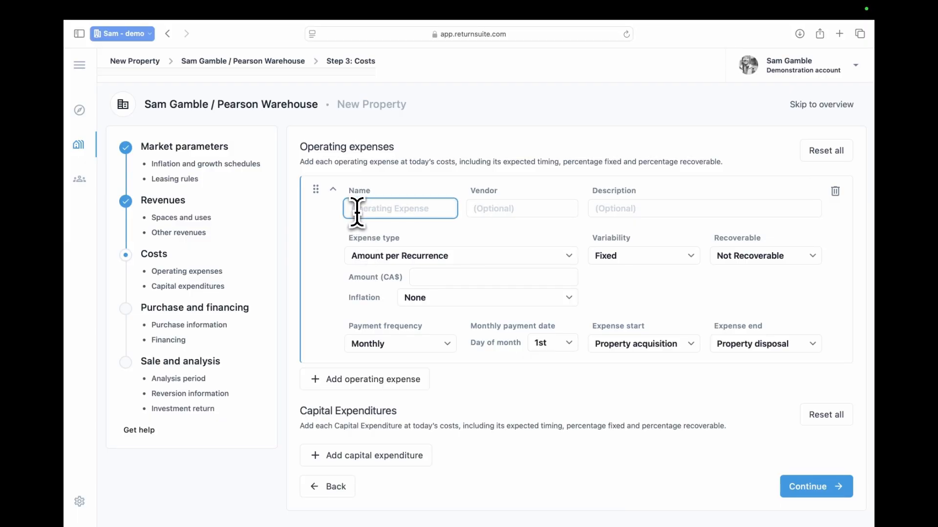
pyautogui.write('Property taxes')
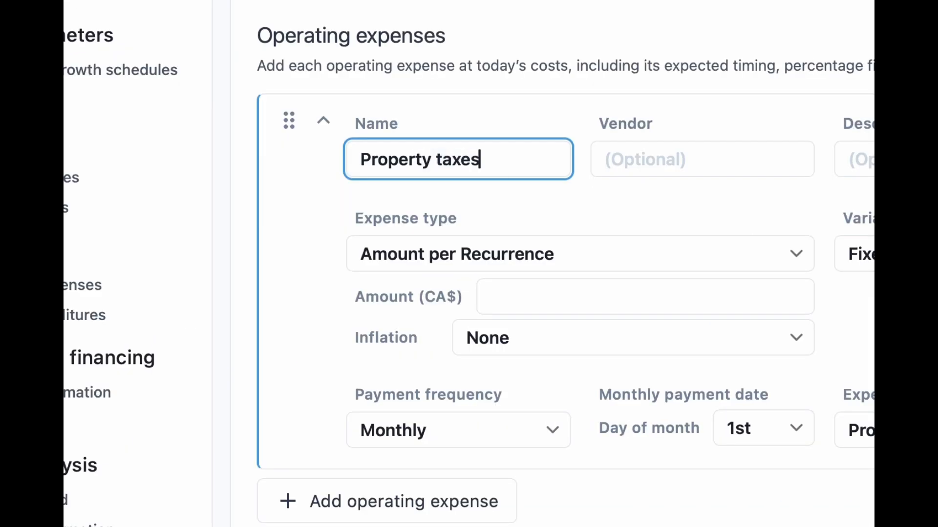
pyautogui.press('Tab')
pyautogui.write('C')
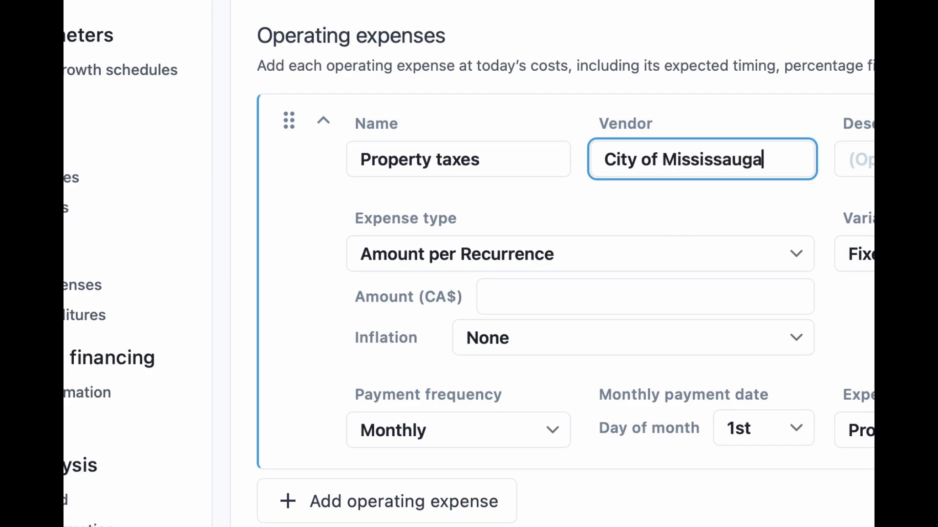
# Set the Property taxes expense to CA$1.45 as Amount per Rentable Area per Year, with OpEx inflation
pyautogui.click(393, 262)
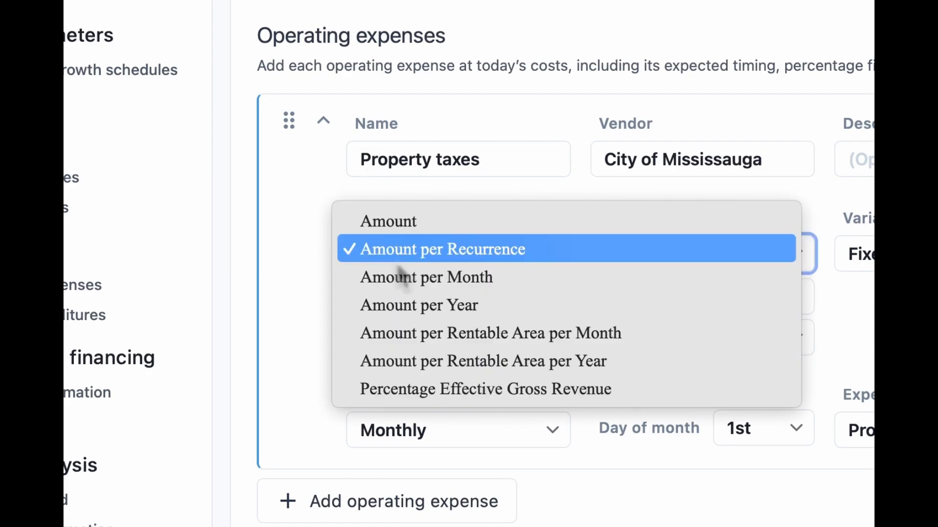
pyautogui.click(426, 362)
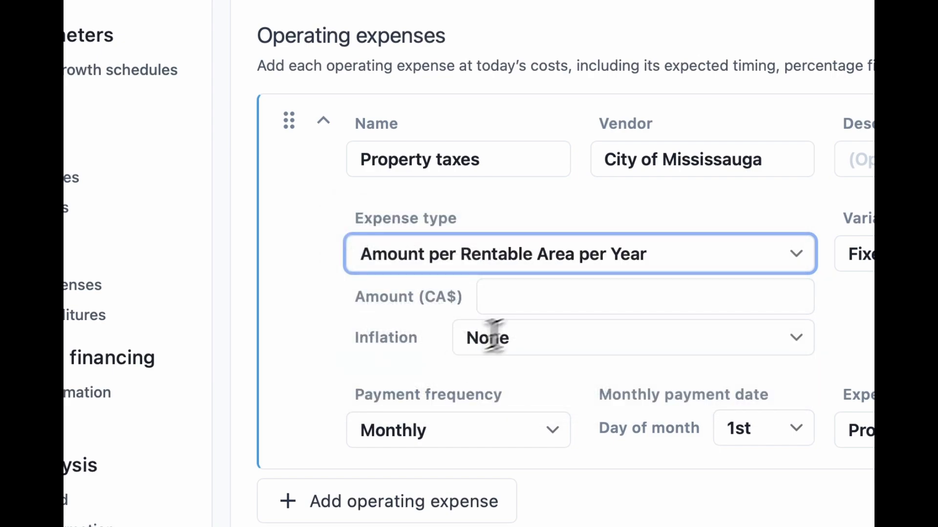
pyautogui.click(542, 303)
pyautogui.write('1.45')
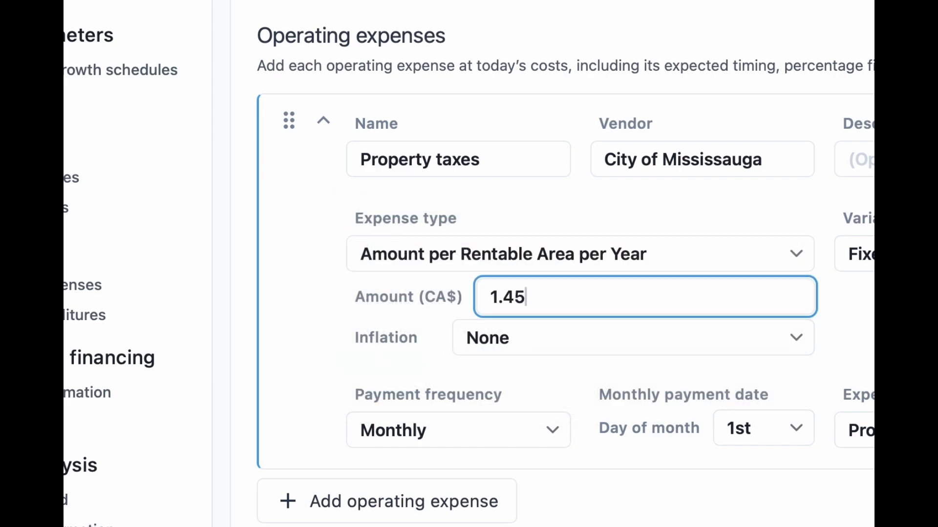
pyautogui.click(558, 345)
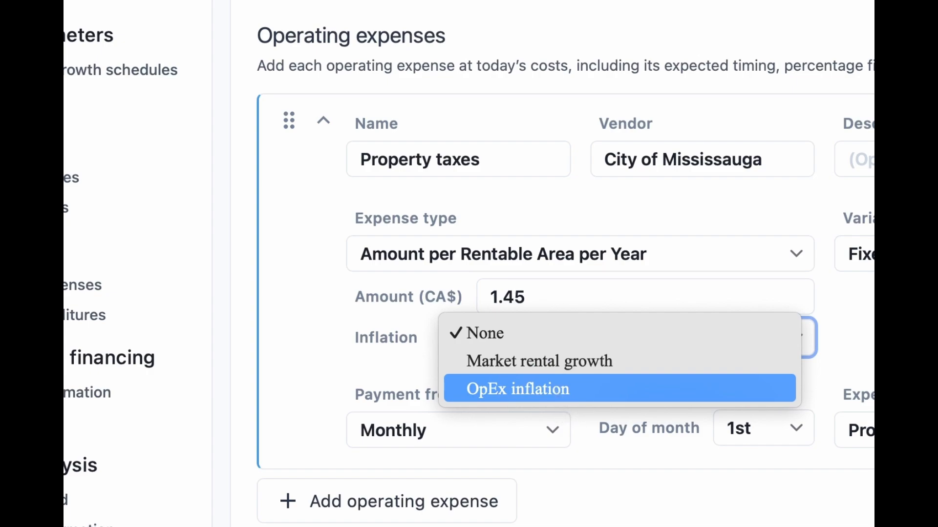
pyautogui.click(517, 389)
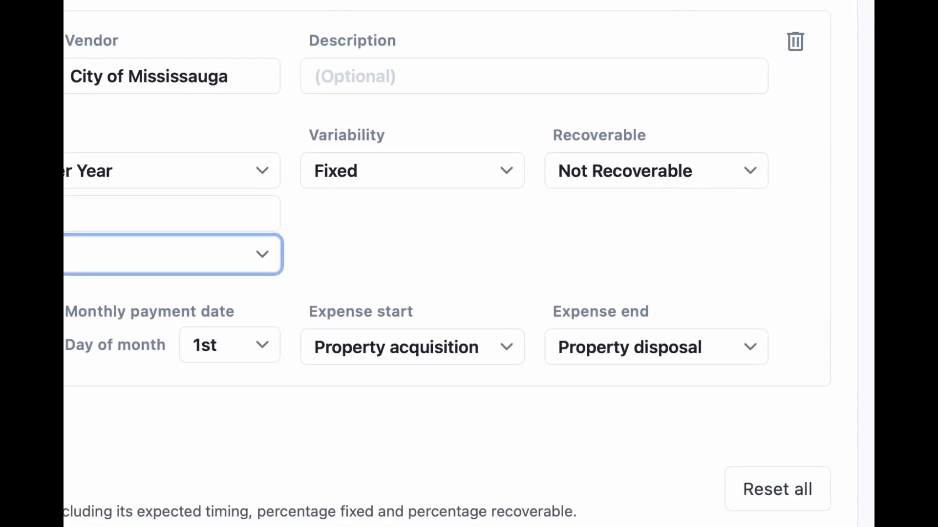
# Make Property taxes recoverable by Percentage and payable Semiyearly, with July as the alignment month
pyautogui.click(657, 171)
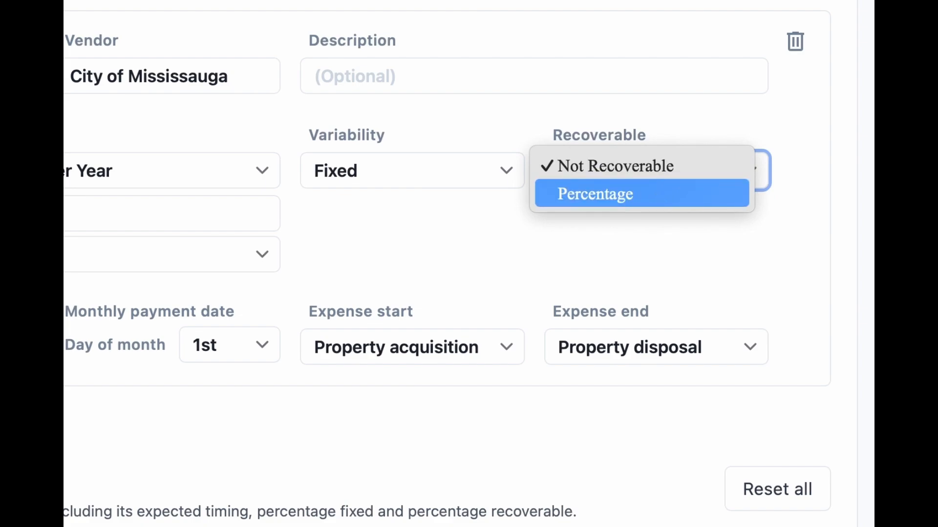
pyautogui.click(652, 195)
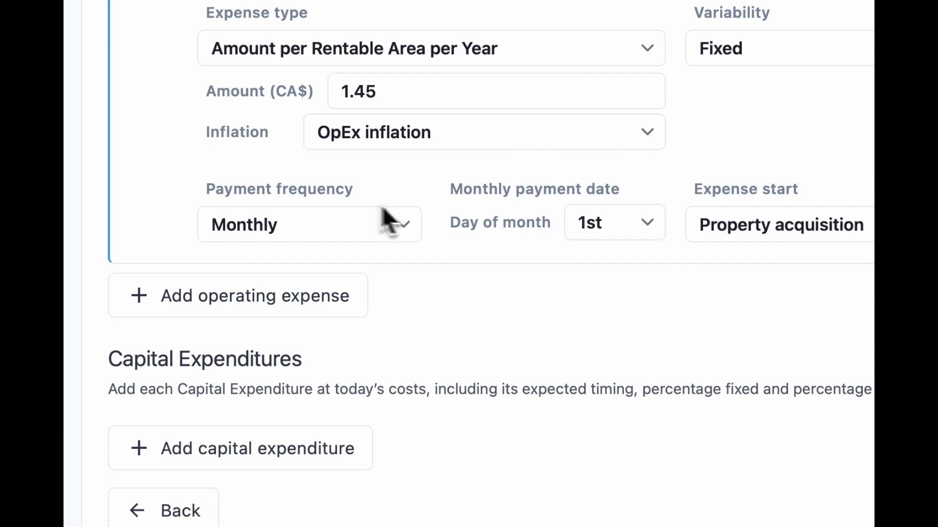
pyautogui.click(408, 229)
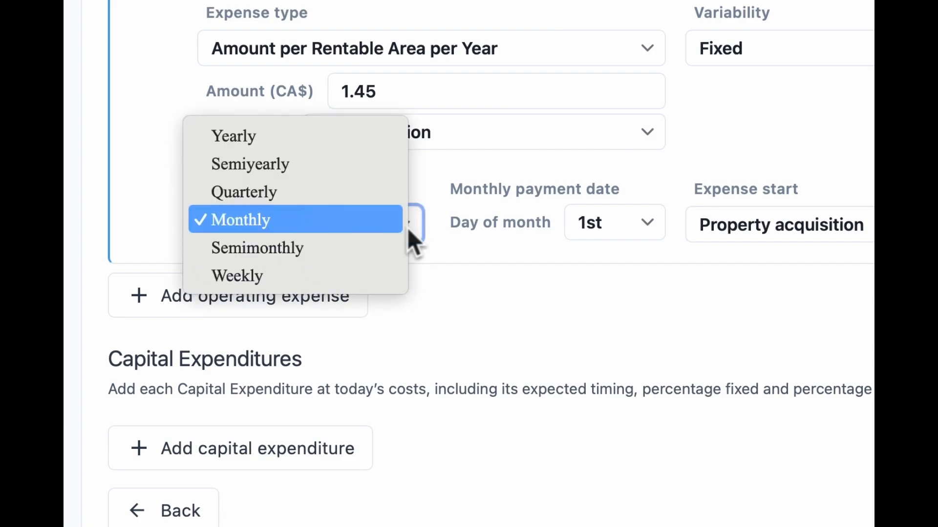
pyautogui.press('Escape')
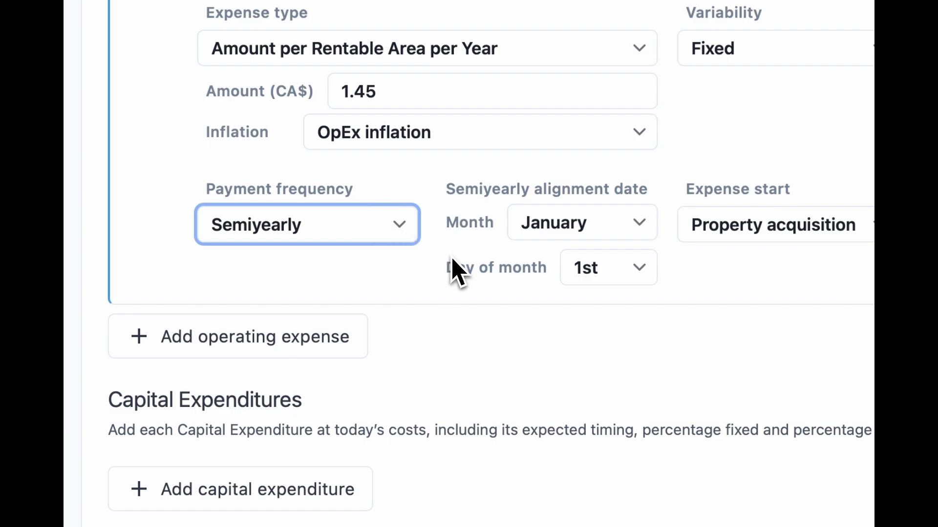
pyautogui.click(640, 231)
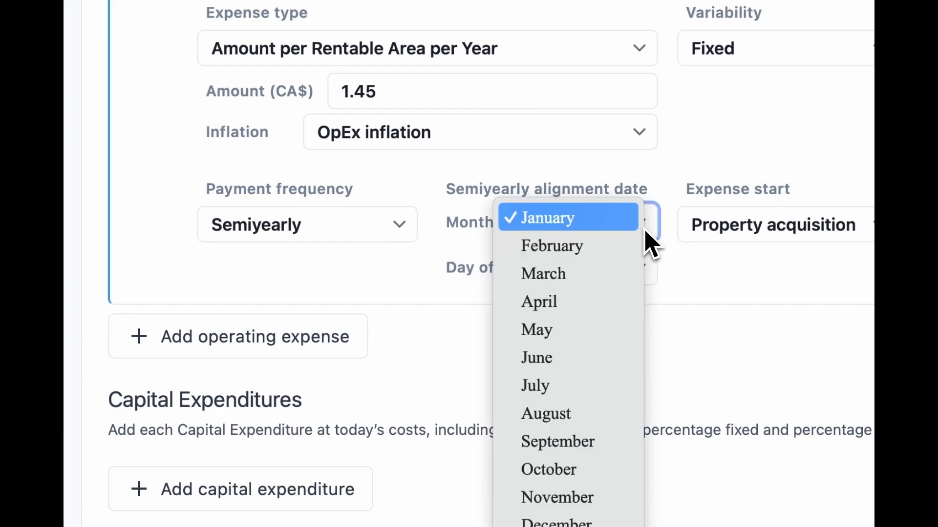
pyautogui.click(587, 386)
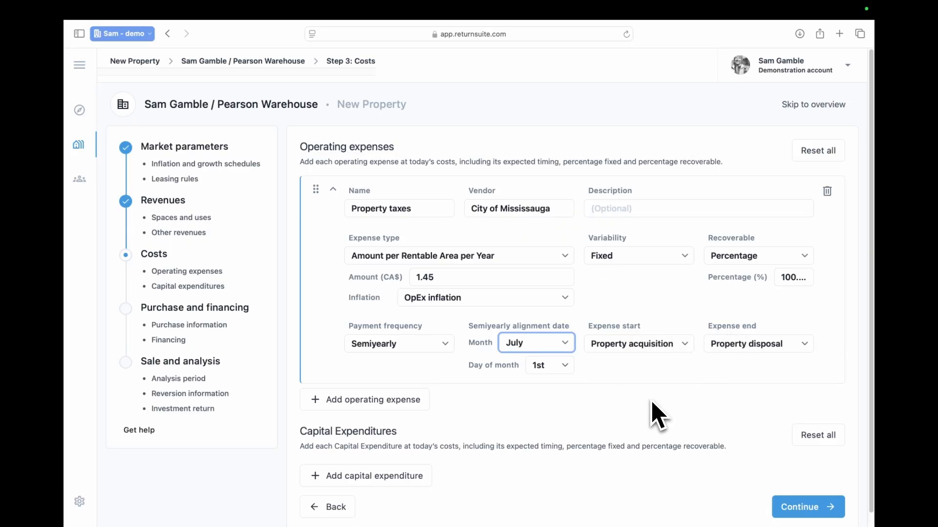
# Add a second operating expense named Insurance
pyautogui.click(416, 407)
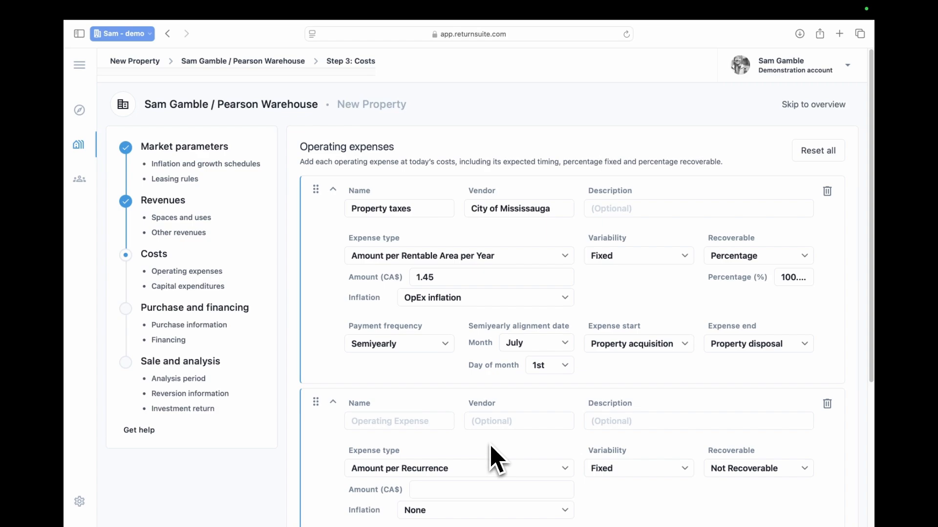
pyautogui.scroll(-4, 496, 462)
pyautogui.click(380, 243)
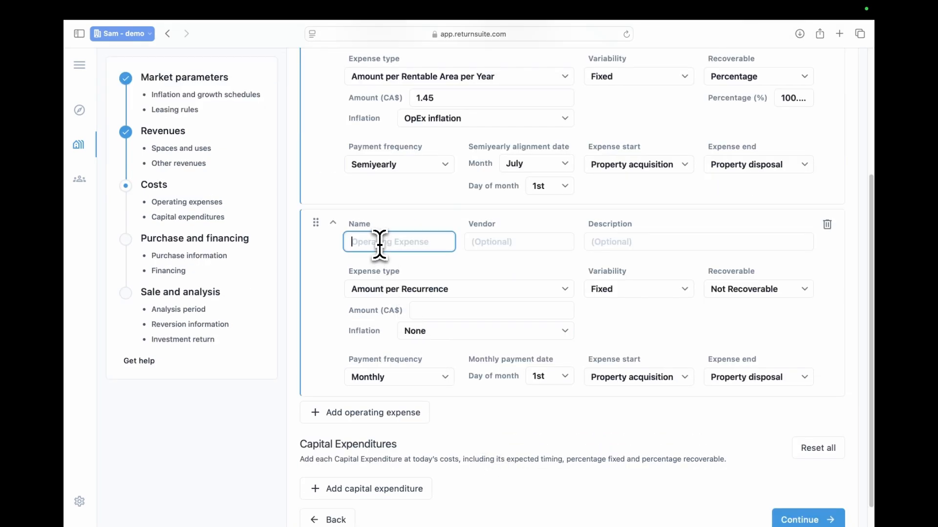
pyautogui.write('Ind')
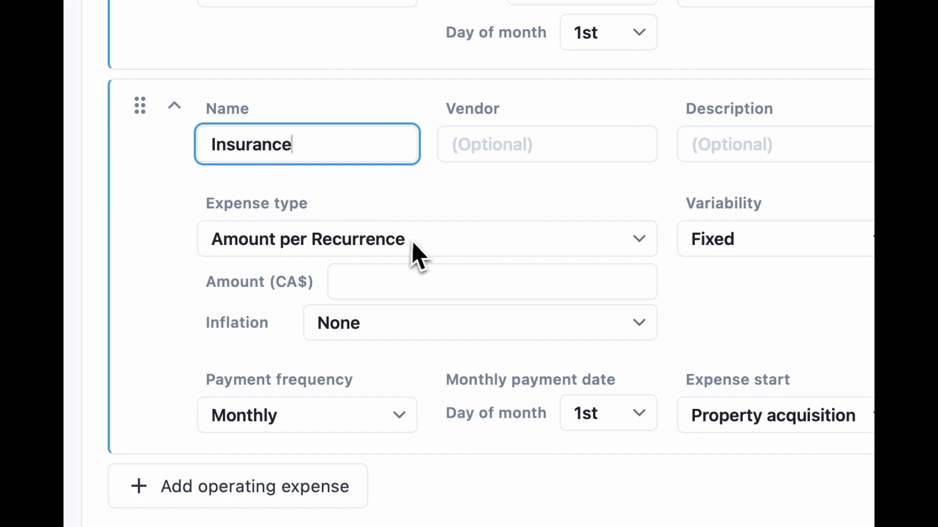
# Set the Insurance expense to CA$2,009,000 as Amount per Year, with OpEx inflation
pyautogui.click(423, 254)
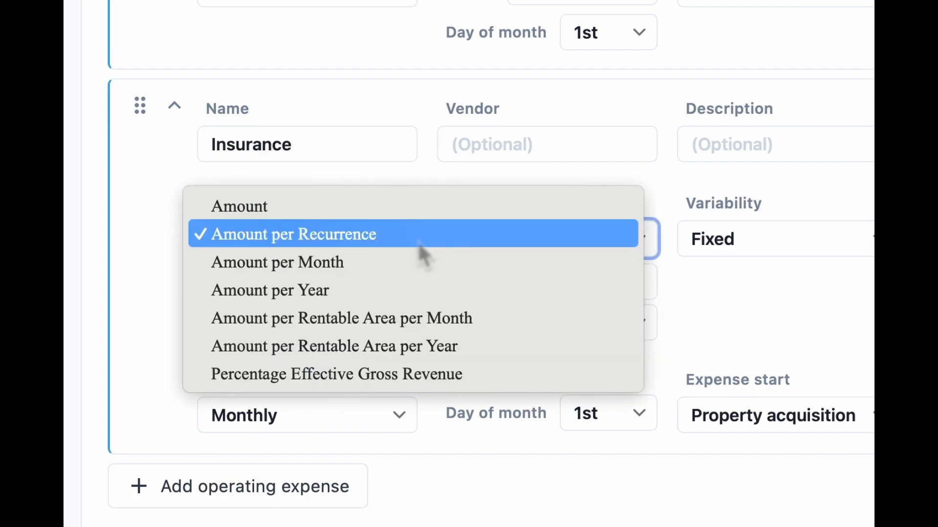
pyautogui.click(414, 289)
pyautogui.click(413, 289)
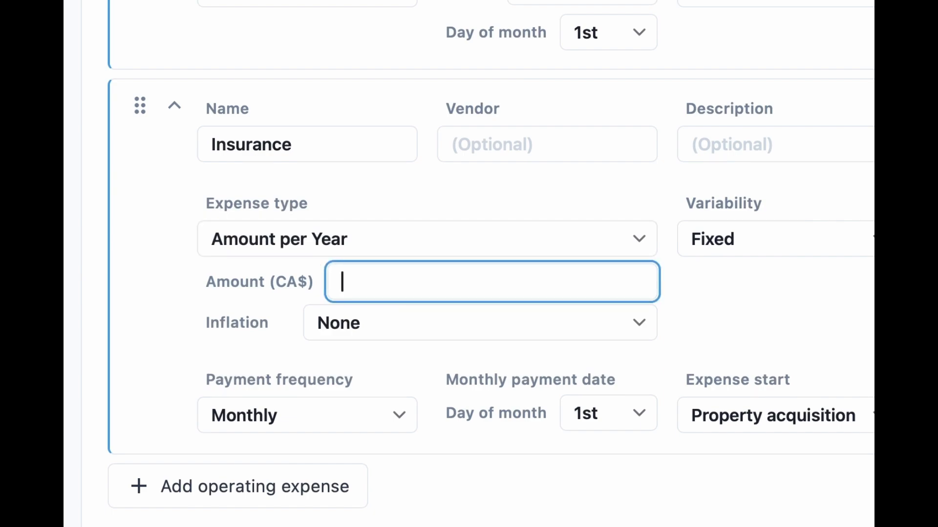
pyautogui.write('2,009,000')
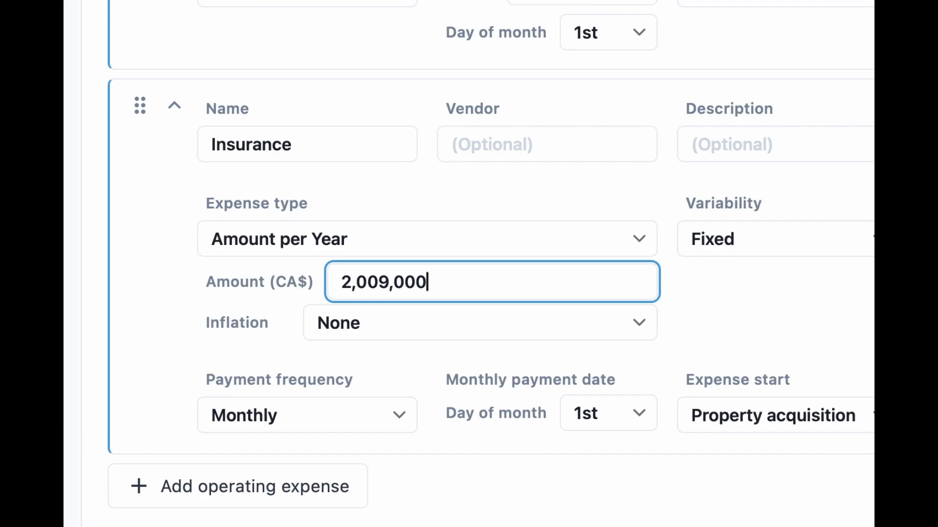
pyautogui.click(413, 324)
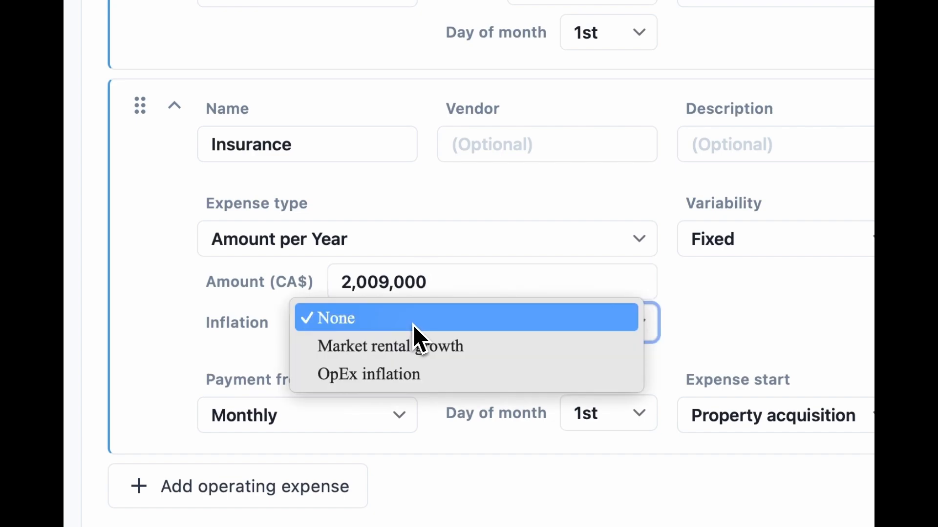
pyautogui.click(413, 377)
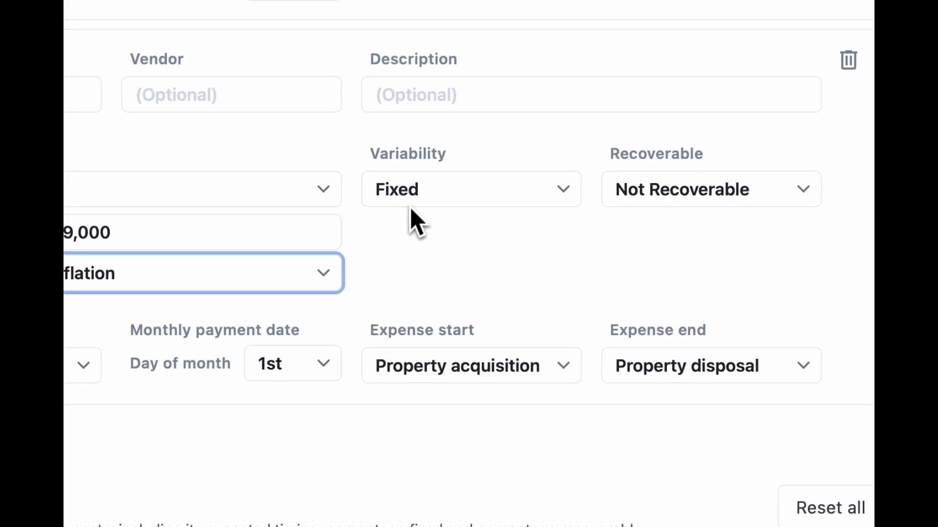
# Make Insurance recoverable by Percentage and payable Quarterly, with February as the alignment month
pyautogui.click(647, 201)
pyautogui.click(661, 223)
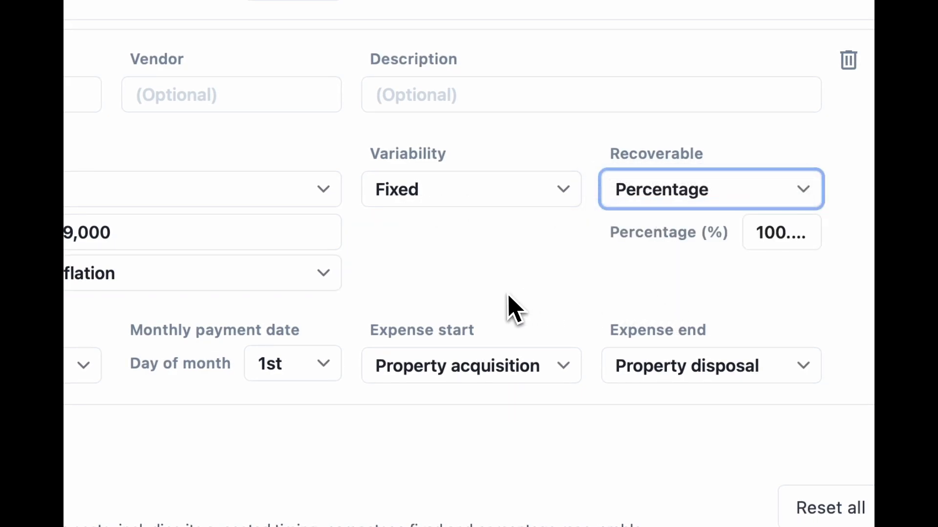
pyautogui.scroll(-1, 469, 264)
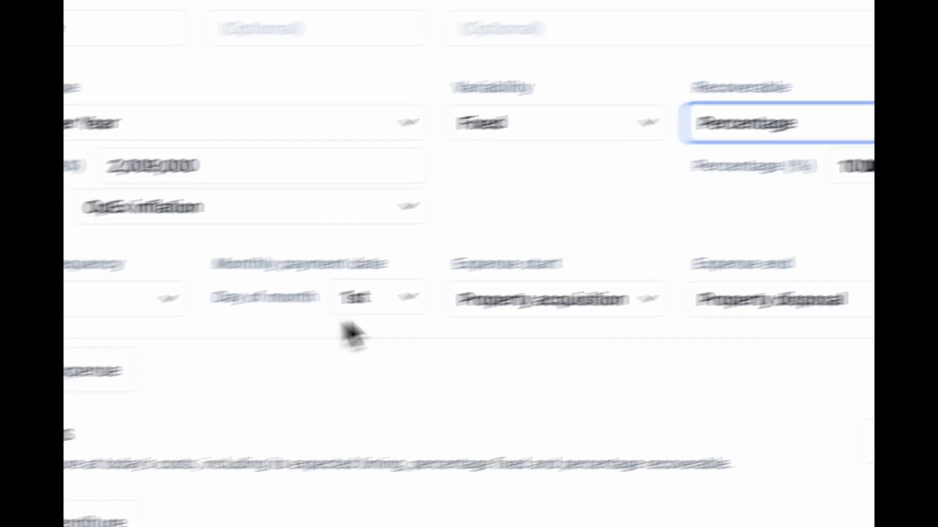
pyautogui.click(81, 315)
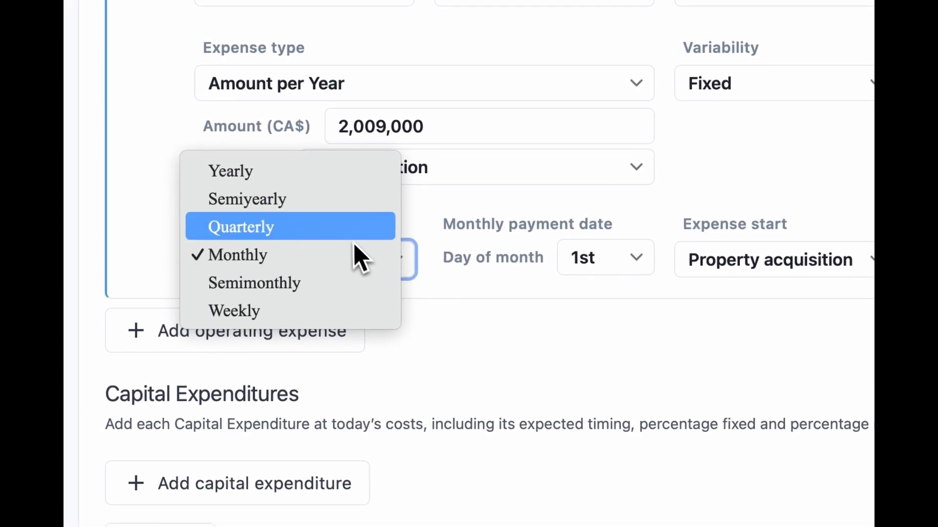
pyautogui.click(351, 228)
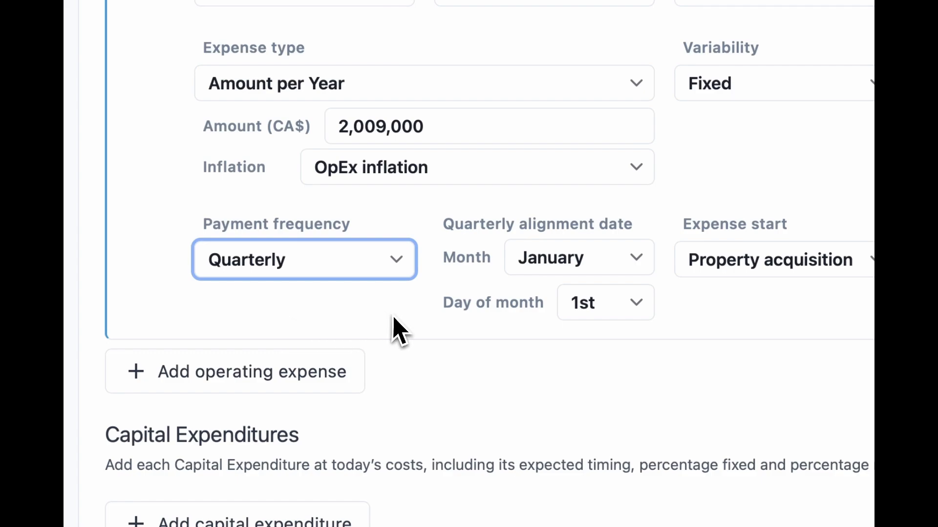
pyautogui.click(634, 259)
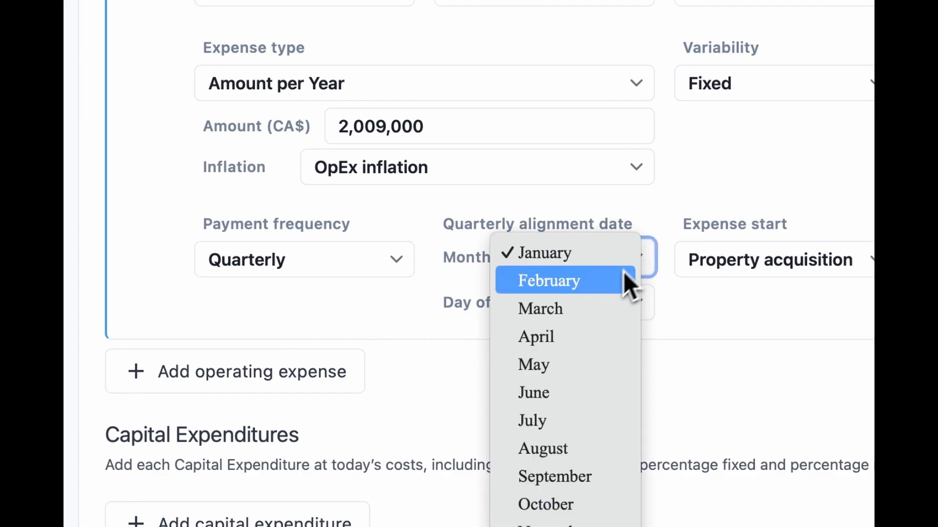
pyautogui.click(603, 301)
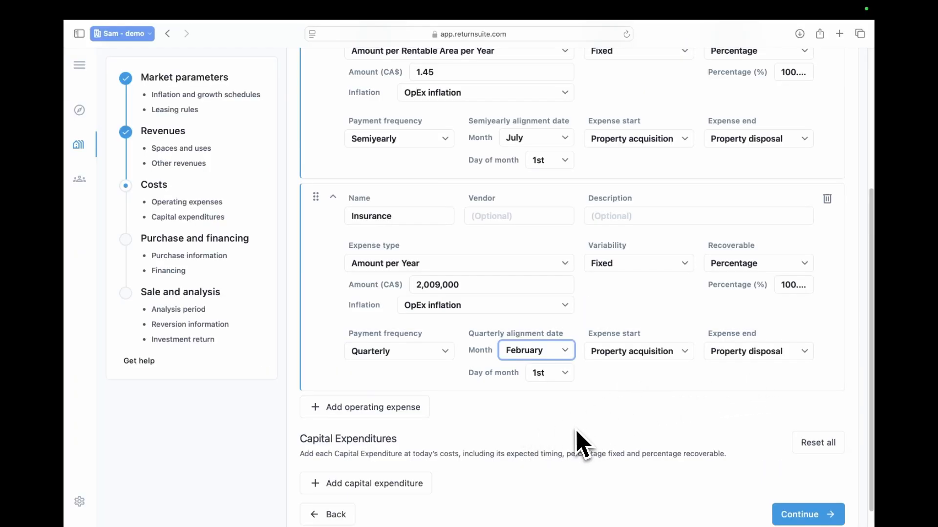
# Add a third operating expense named Landscaping & snow removal
pyautogui.scroll(-1, 577, 430)
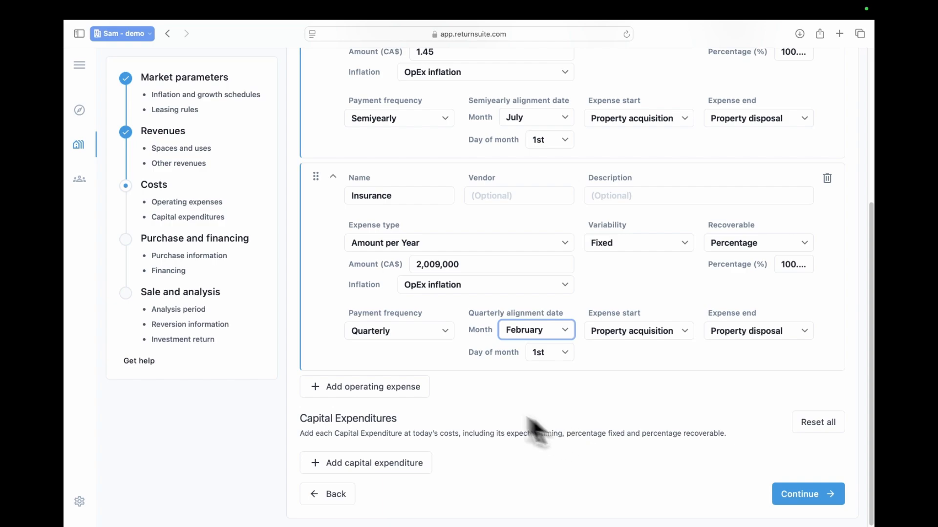
pyautogui.click(418, 388)
pyautogui.scroll(-5, 471, 444)
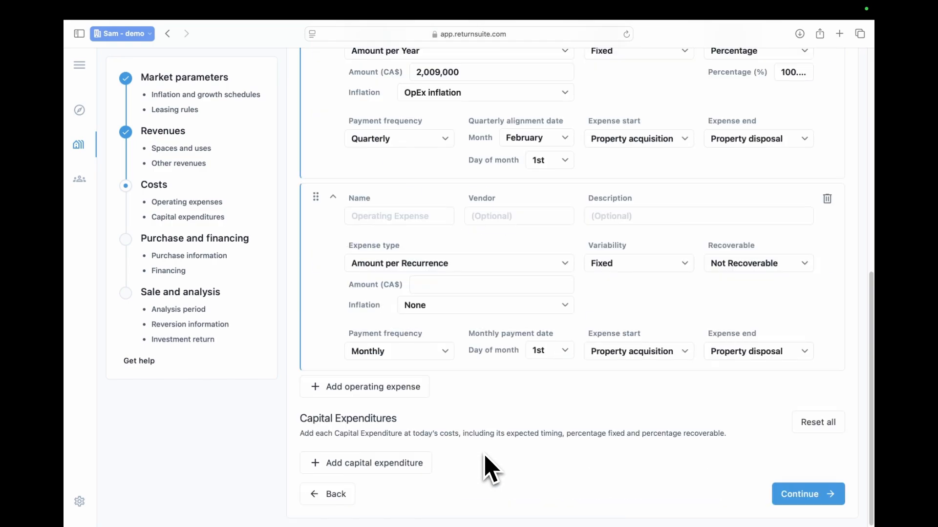
pyautogui.click(374, 216)
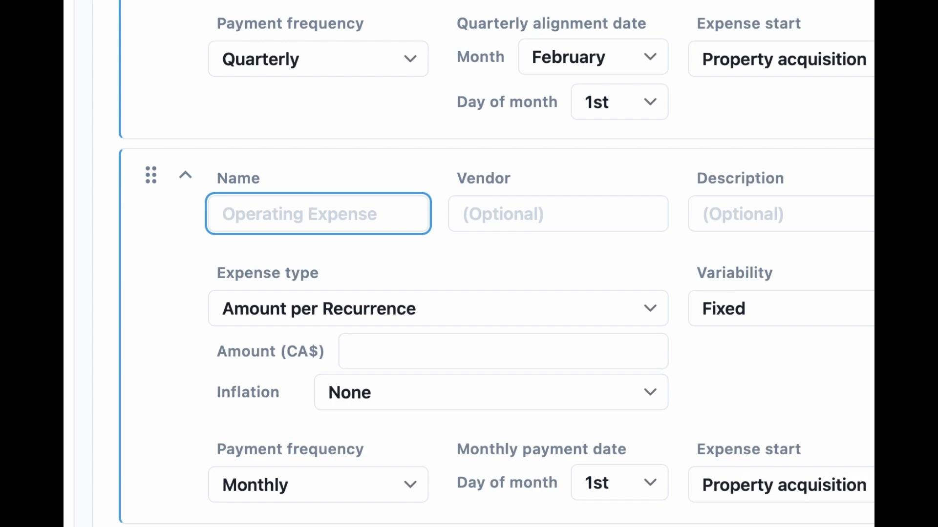
pyautogui.write('Landscaping')
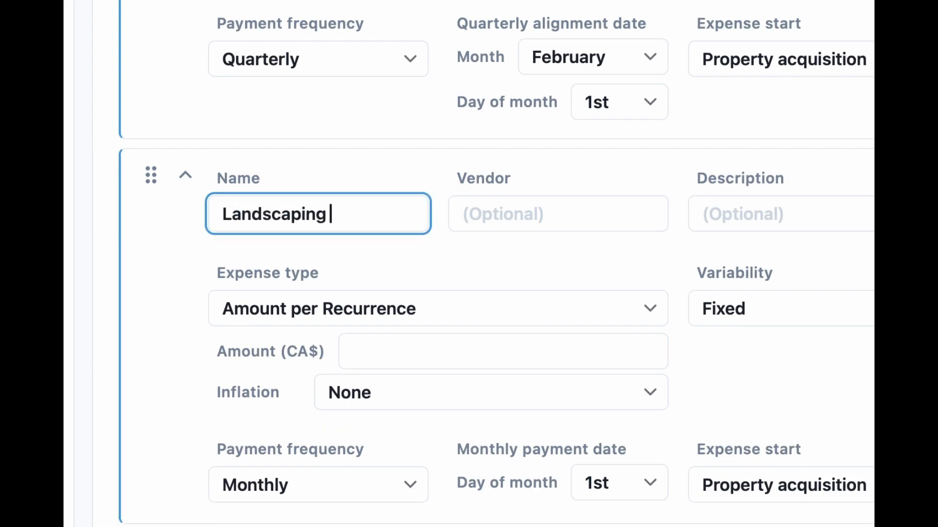
pyautogui.write(' & snow removal')
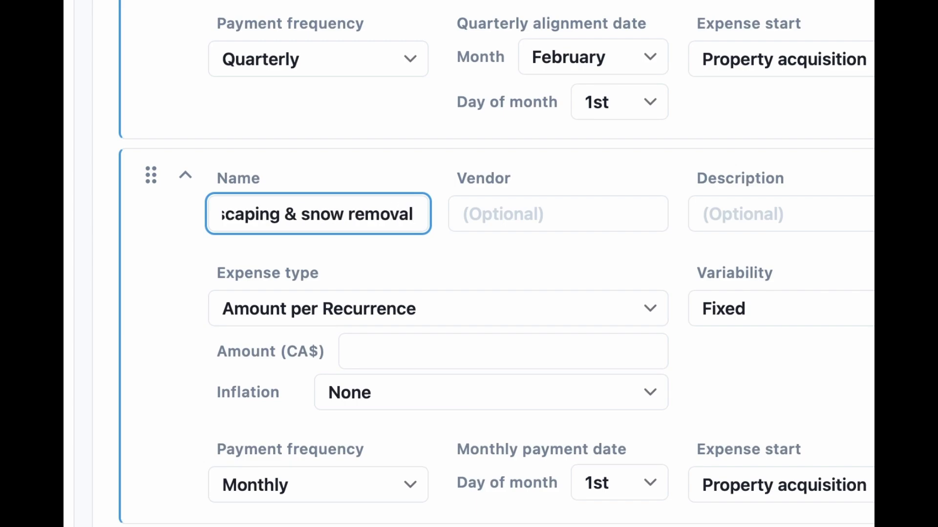
# Set the Landscaping & snow removal expense to CA$1.83 as Amount per Rentable Area per Year, with OpEx inflation
pyautogui.click(492, 308)
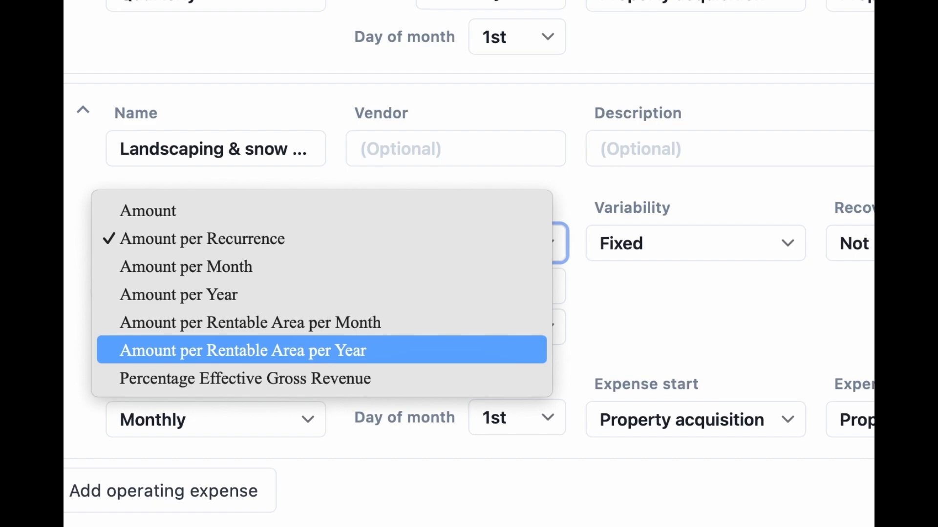
pyautogui.click(371, 352)
pyautogui.click(280, 286)
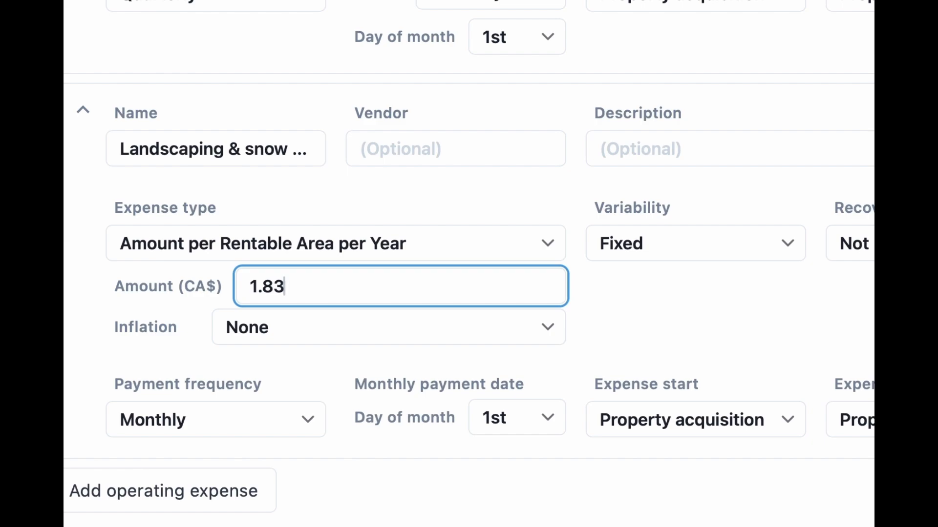
pyautogui.write('1.83')
pyautogui.click(326, 336)
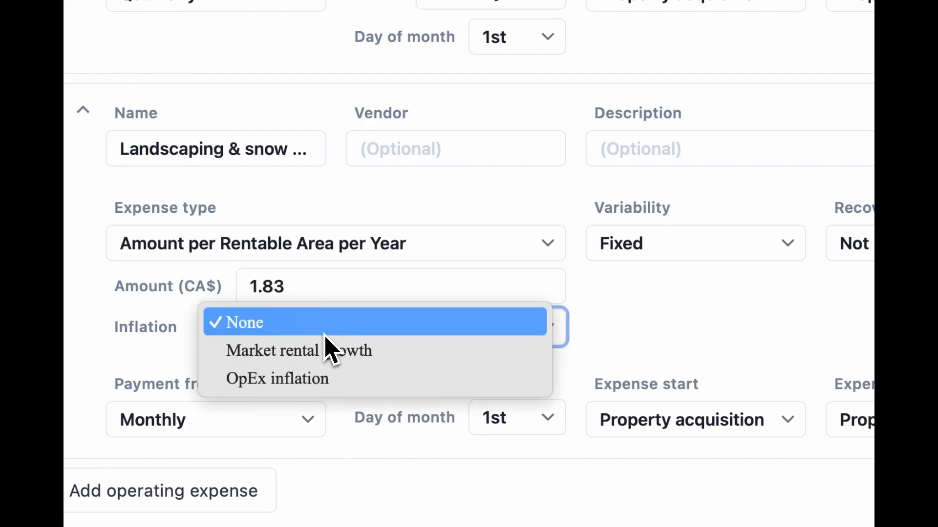
pyautogui.click(320, 383)
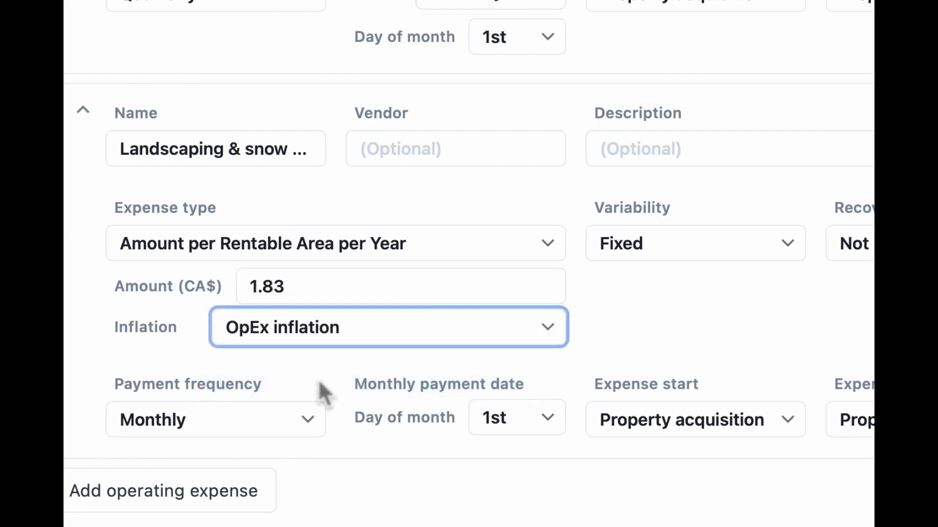
# Make Landscaping & snow removal Percentage Variable at 50% and recoverable by Percentage
pyautogui.click(664, 259)
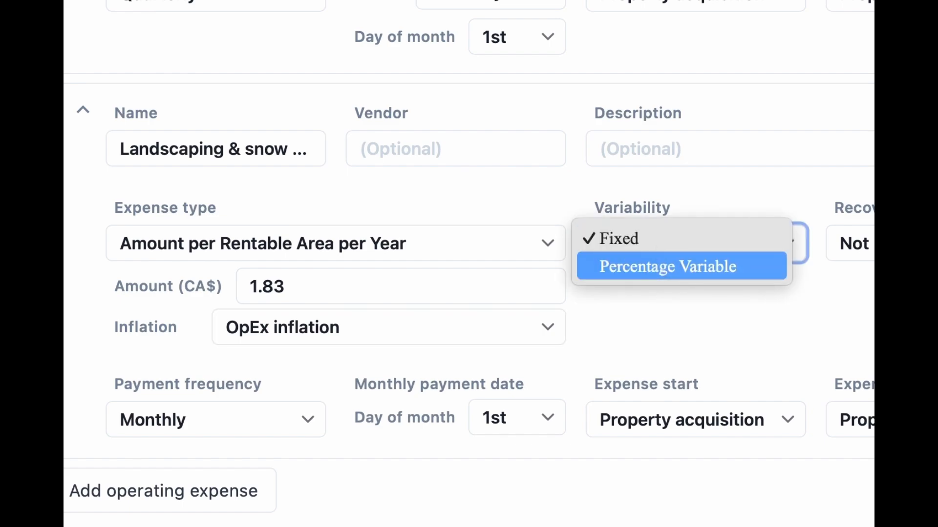
pyautogui.click(667, 266)
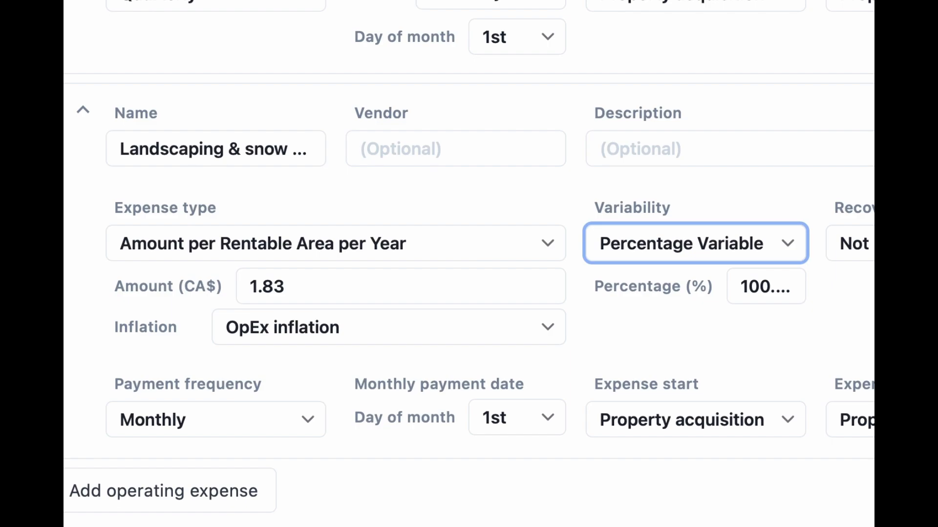
pyautogui.click(771, 298)
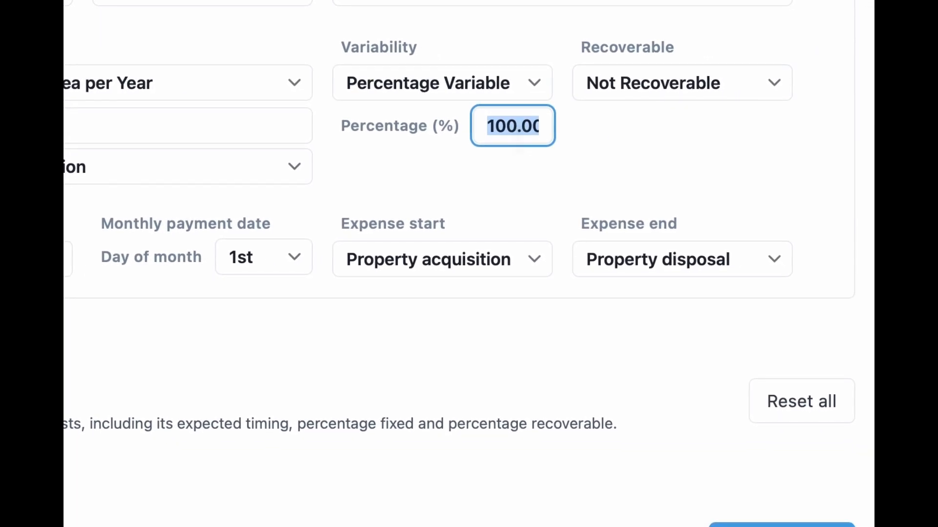
pyautogui.write('50')
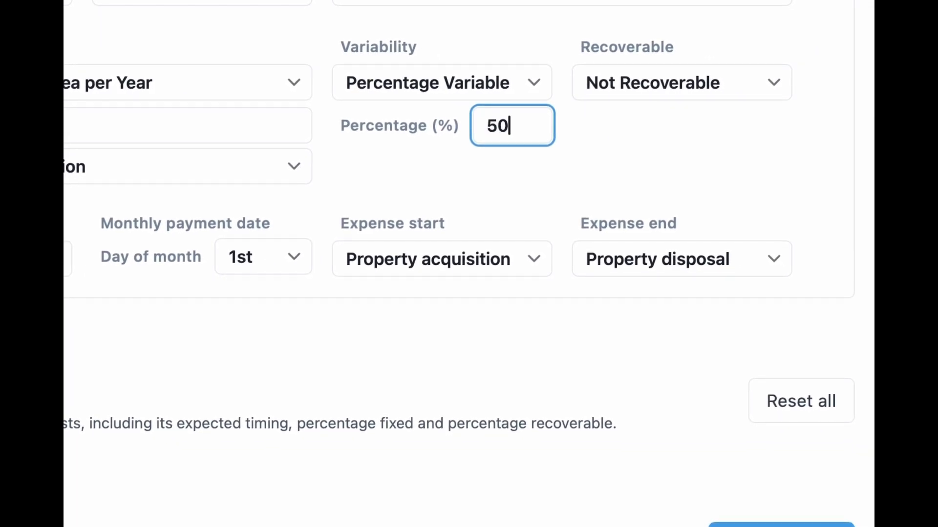
pyautogui.click(507, 205)
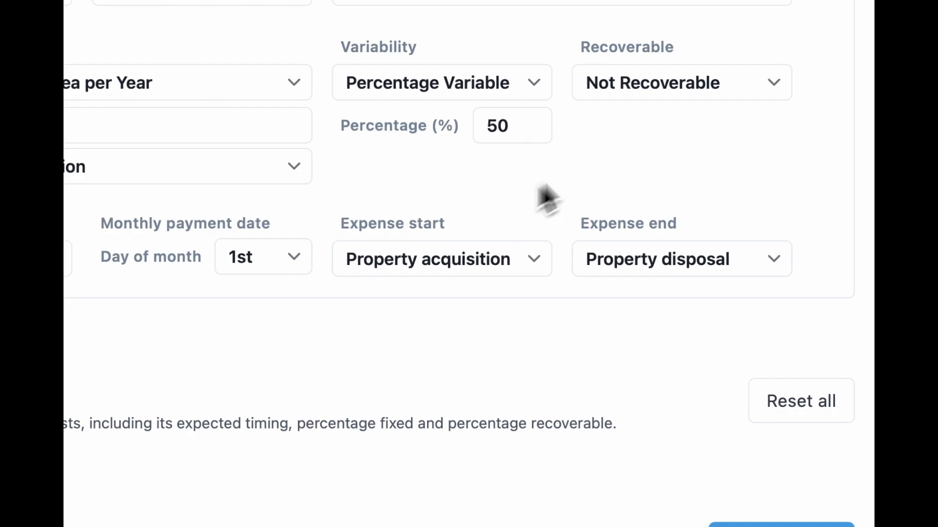
pyautogui.click(669, 84)
pyautogui.click(669, 104)
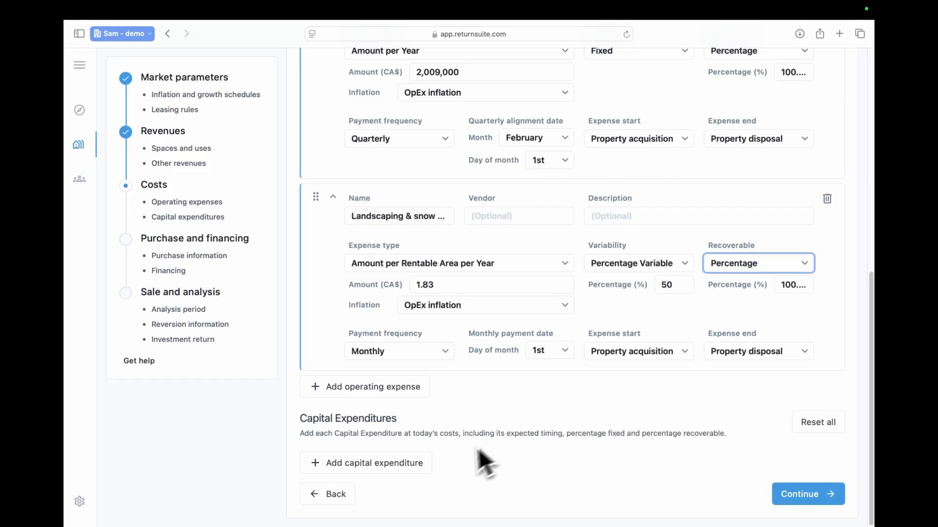
# Add a capital expenditure named Resurfacing of parking lot
pyautogui.click(415, 465)
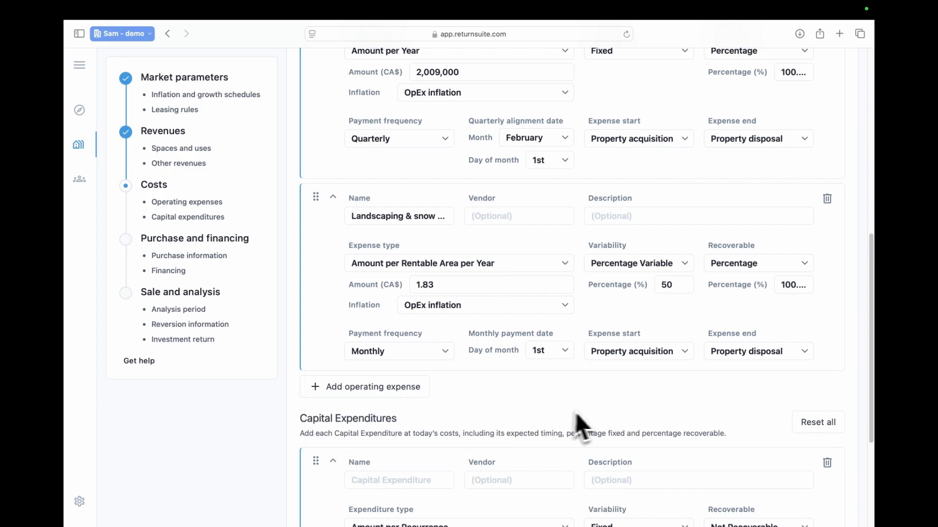
pyautogui.scroll(-4, 603, 424)
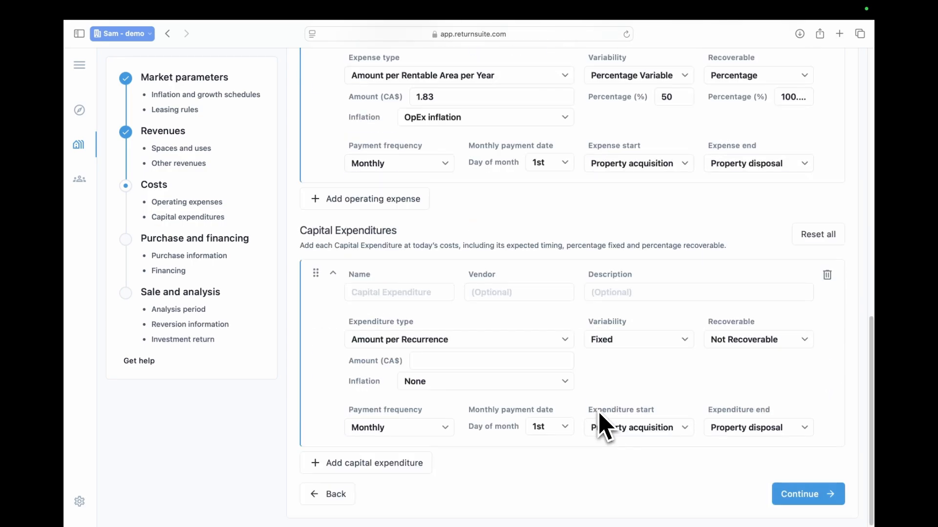
pyautogui.click(393, 297)
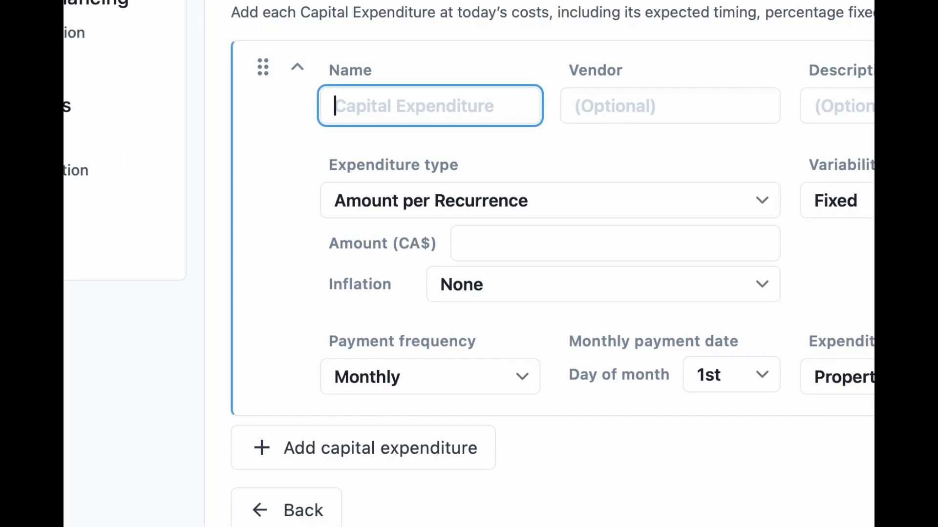
pyautogui.write('R')
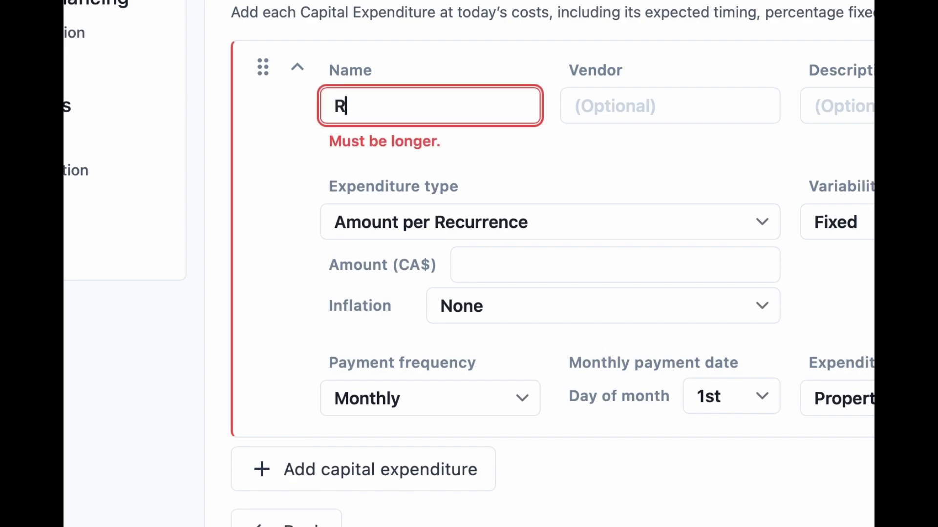
pyautogui.write('esurfacing')
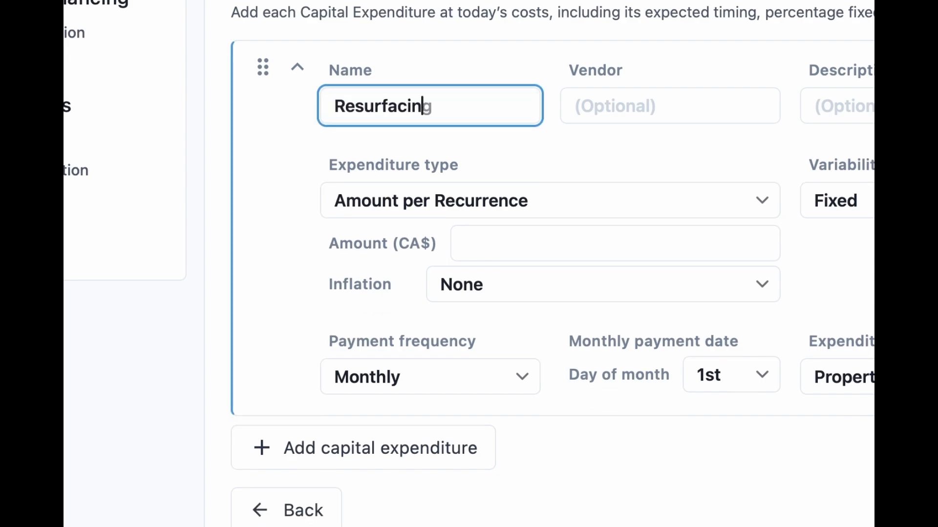
pyautogui.write(' of parking lot')
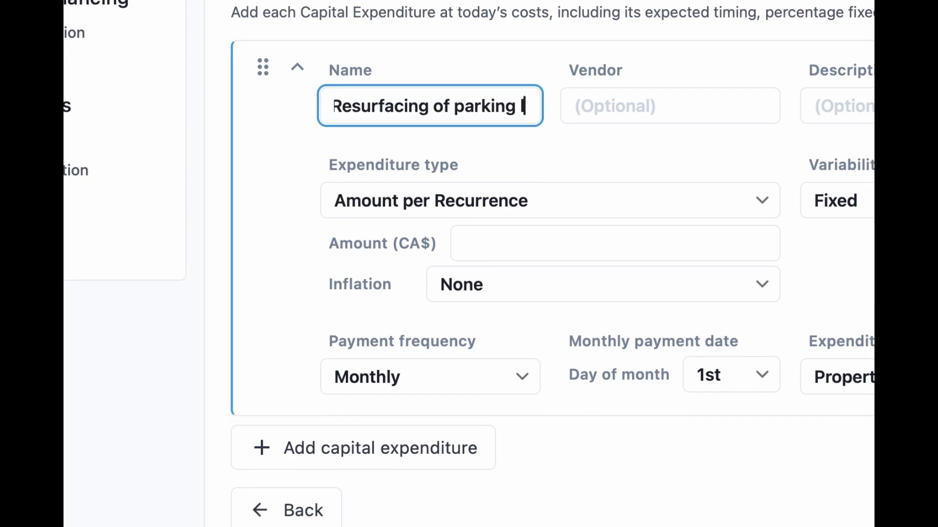
# Set the parking lot resurfacing expenditure to CA$1,750,000 with type Amount and OpEx inflation
pyautogui.click(482, 189)
pyautogui.click(477, 182)
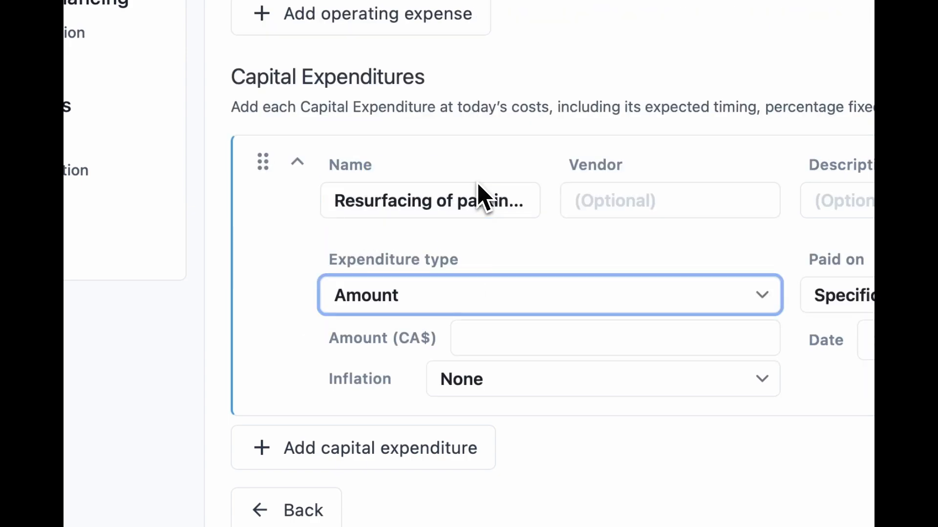
pyautogui.click(495, 337)
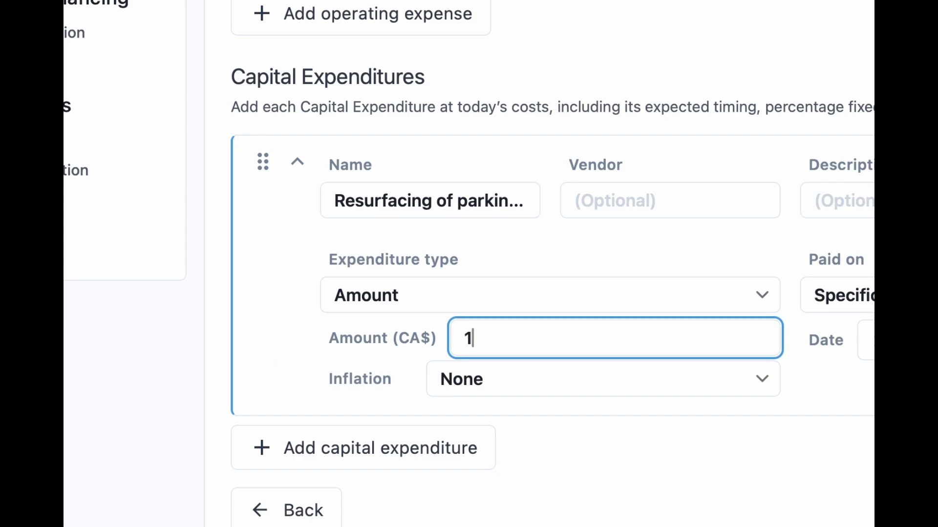
pyautogui.write('1,750,000')
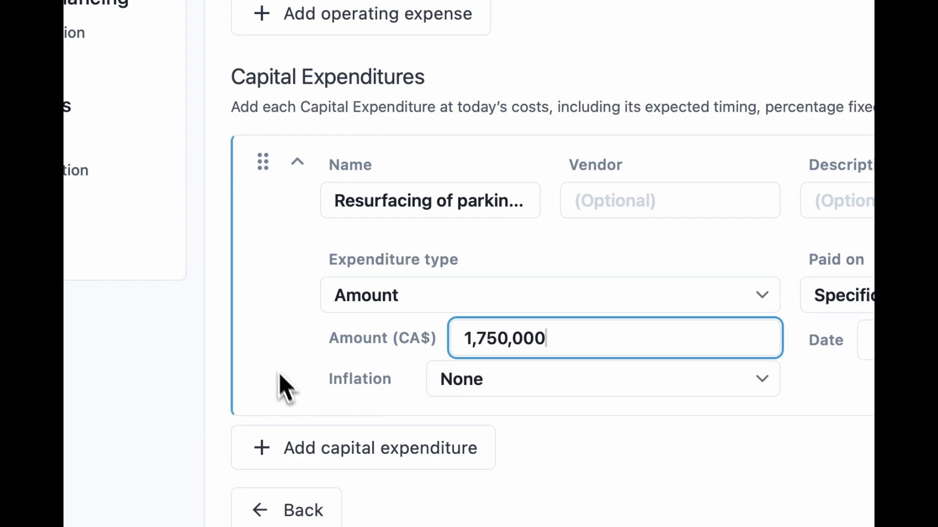
pyautogui.click(494, 385)
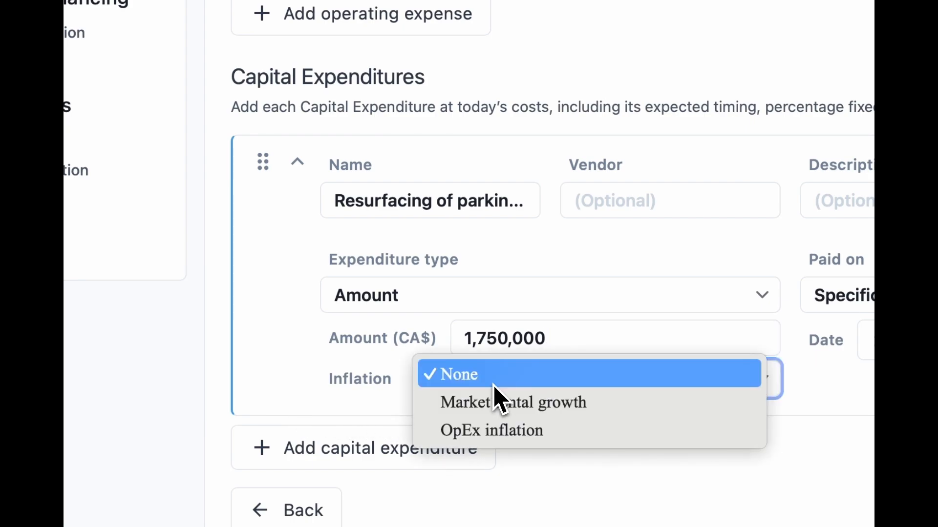
pyautogui.click(511, 438)
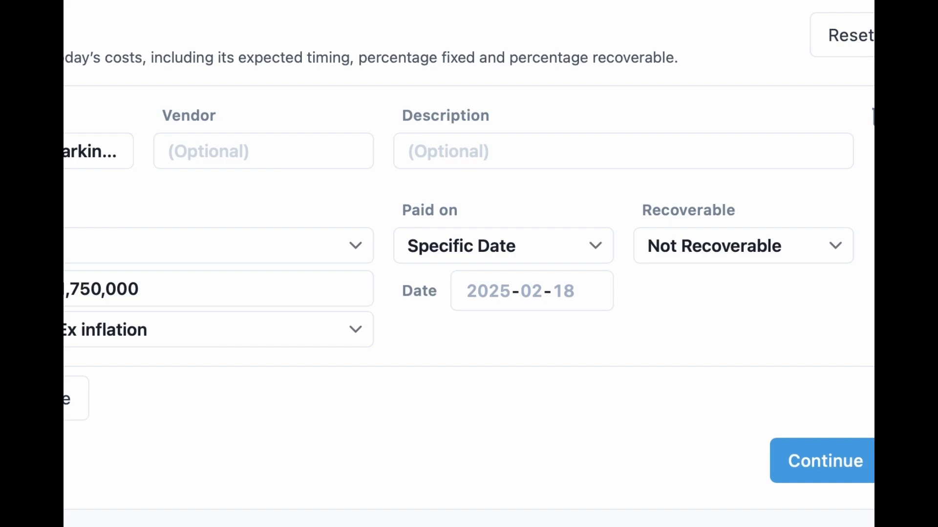
# Set the payment date of the parking lot resurfacing to 2028-06-01
pyautogui.click(494, 296)
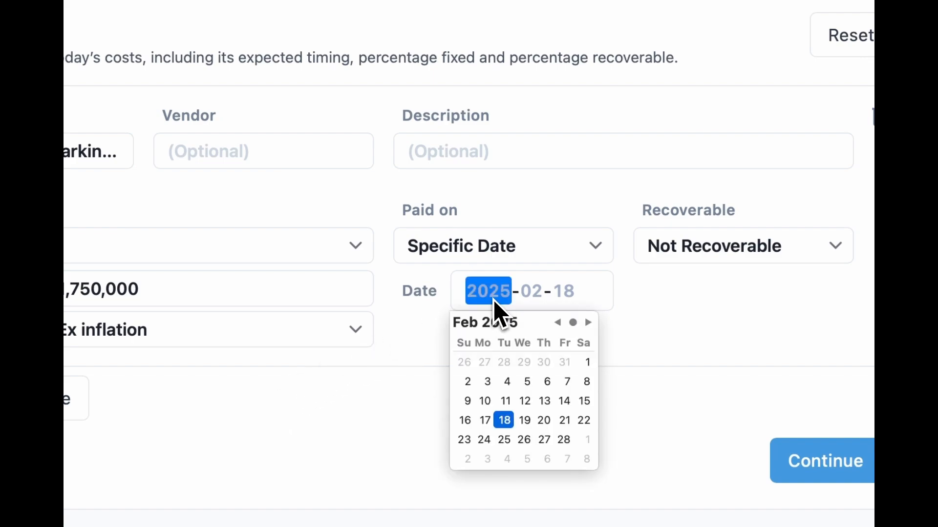
pyautogui.write('2')
pyautogui.press('Tab')
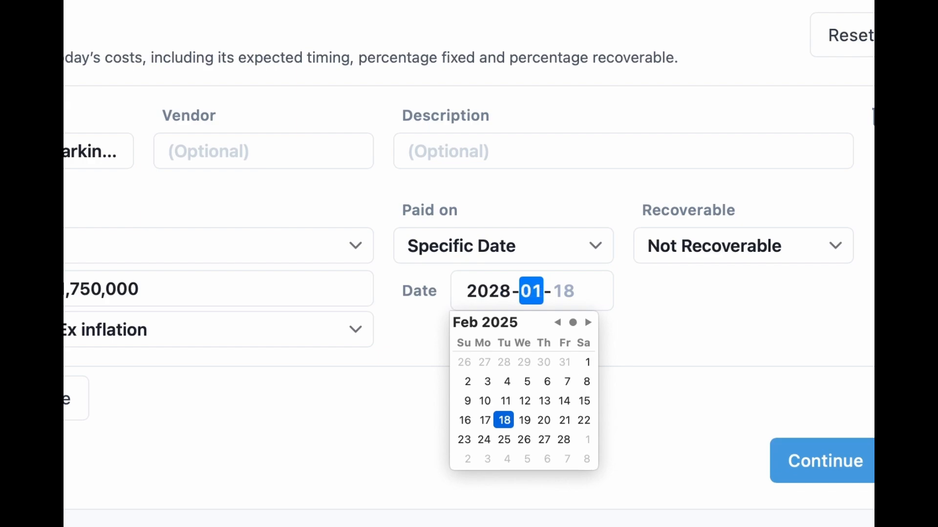
pyautogui.press('Tab')
pyautogui.write('1')
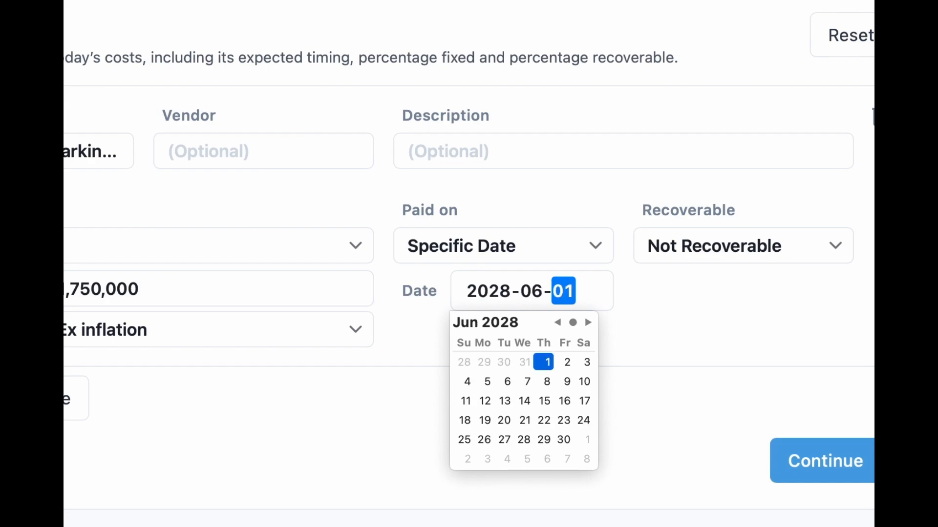
# Proceed to Purchase and financing and add purchase information dated 2023-05-01 with a purchase price of CA$128,750,000
pyautogui.click(693, 326)
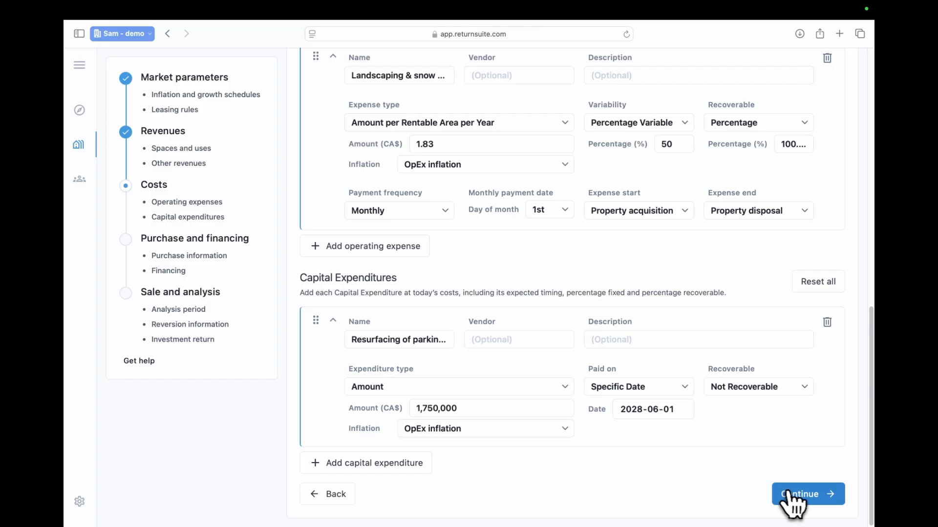
pyautogui.click(794, 494)
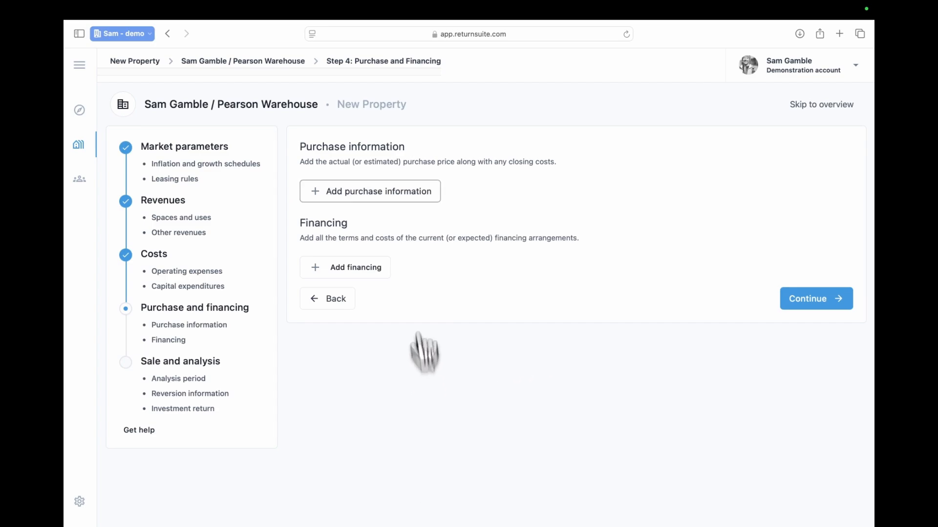
pyautogui.click(404, 195)
pyautogui.click(335, 210)
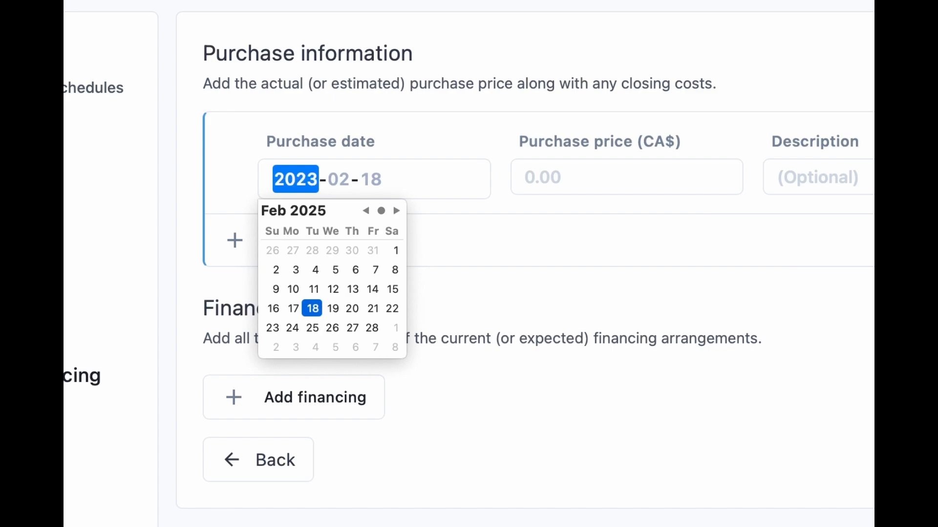
pyautogui.press('Tab')
pyautogui.write('05')
pyautogui.press('Tab')
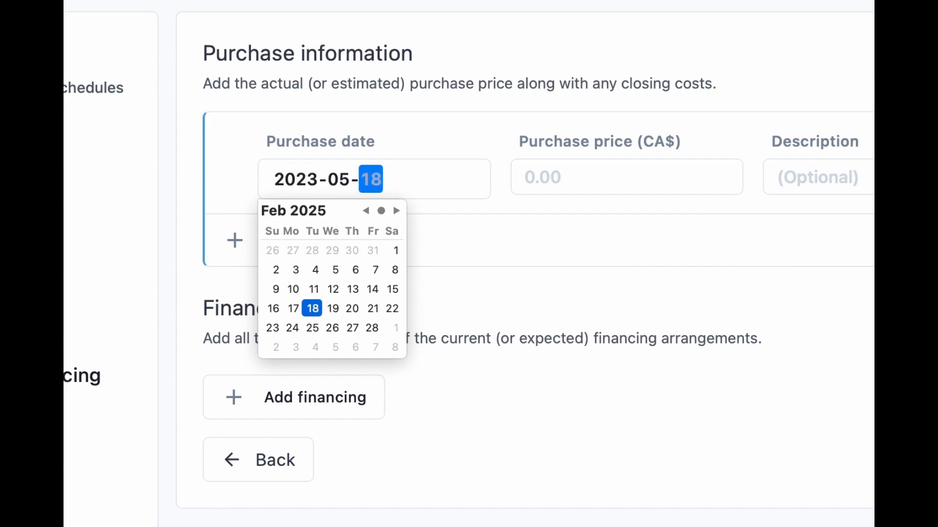
pyautogui.write('01')
pyautogui.press('Tab')
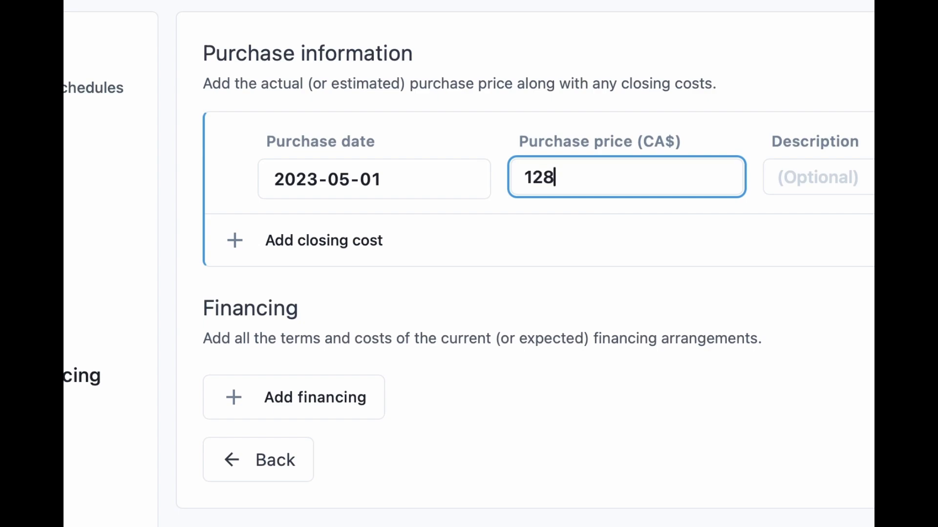
pyautogui.write('128,750,000')
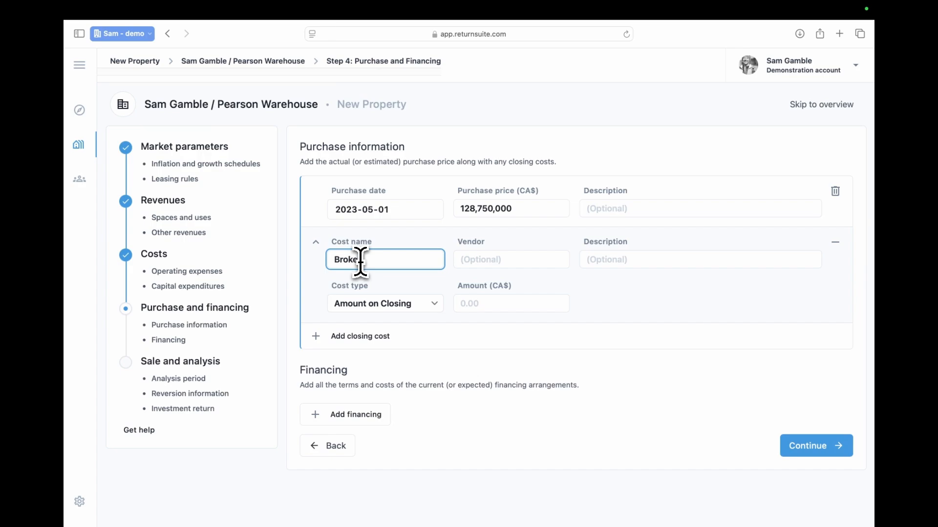
# Name the purchase's closing cost Broker fees and make it Percentage on Closing at 1.25%
pyautogui.write('r fees')
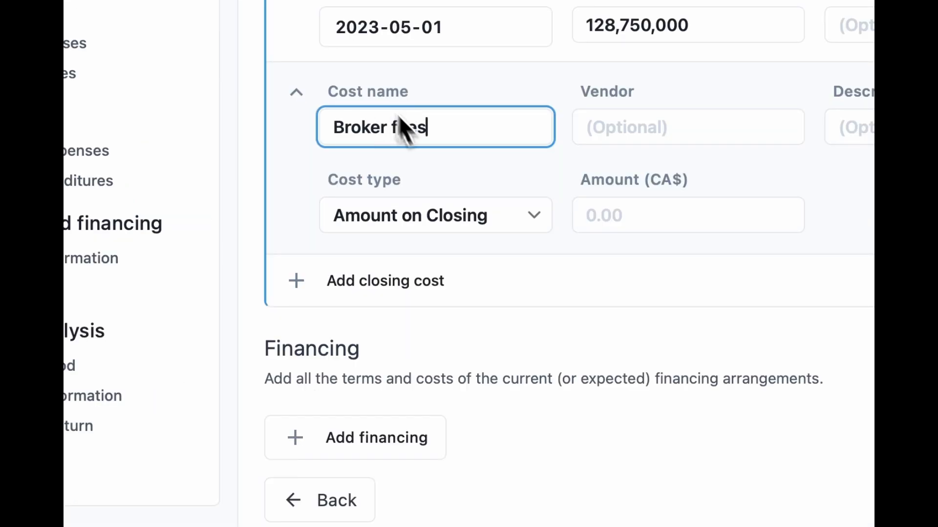
pyautogui.click(506, 218)
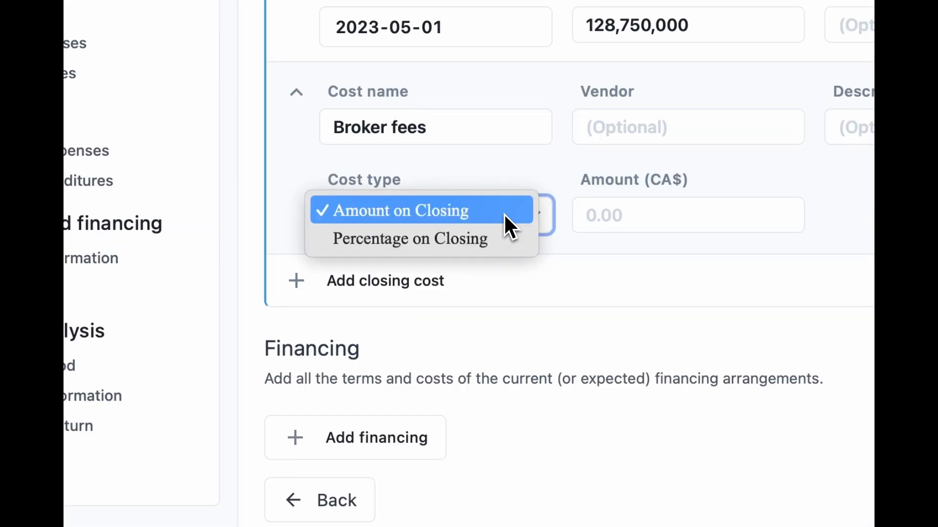
pyautogui.click(503, 238)
pyautogui.click(601, 215)
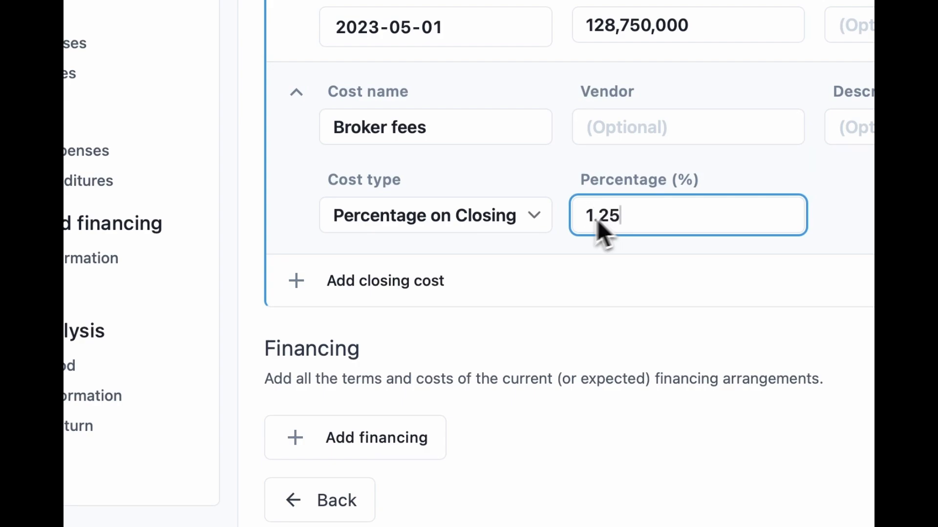
# Add a second closing cost named Ontario land transfer taxes as Percentage on Closing at 2.5%
pyautogui.click(401, 285)
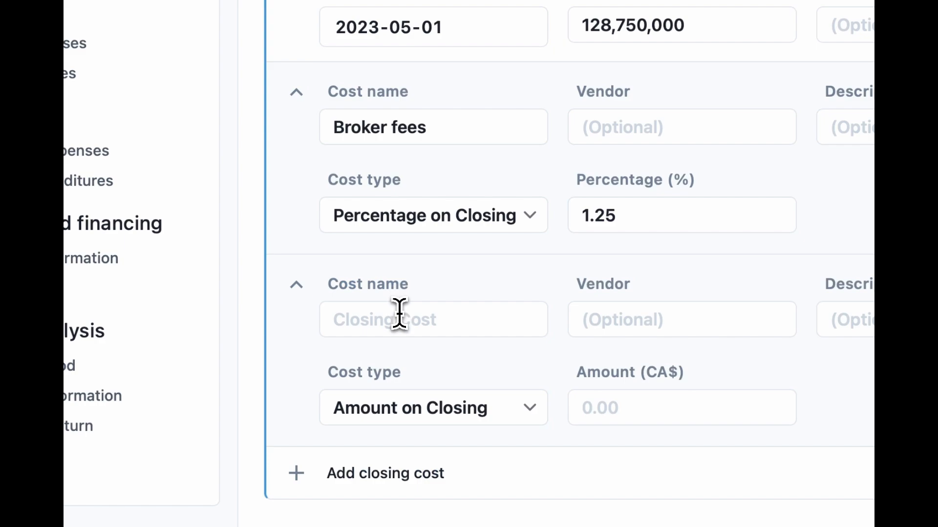
pyautogui.click(398, 317)
pyautogui.write('o')
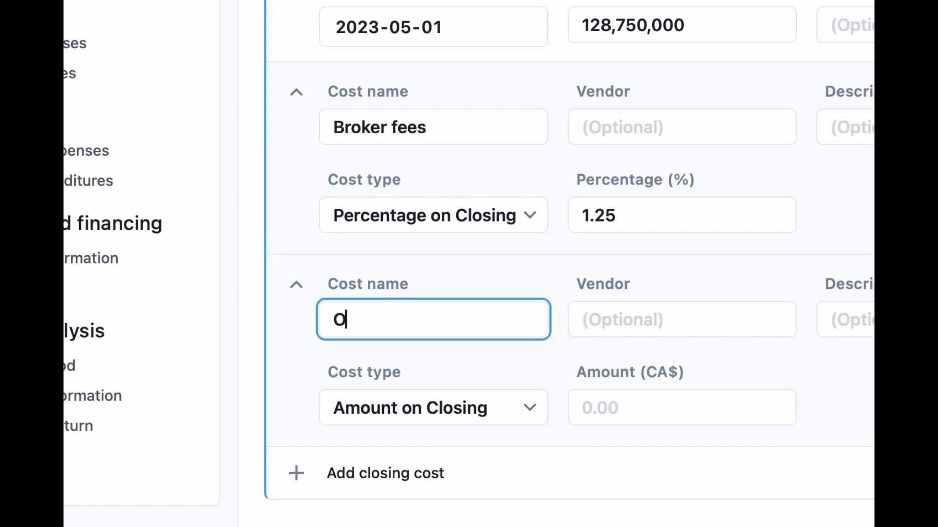
pyautogui.write('ntario land t')
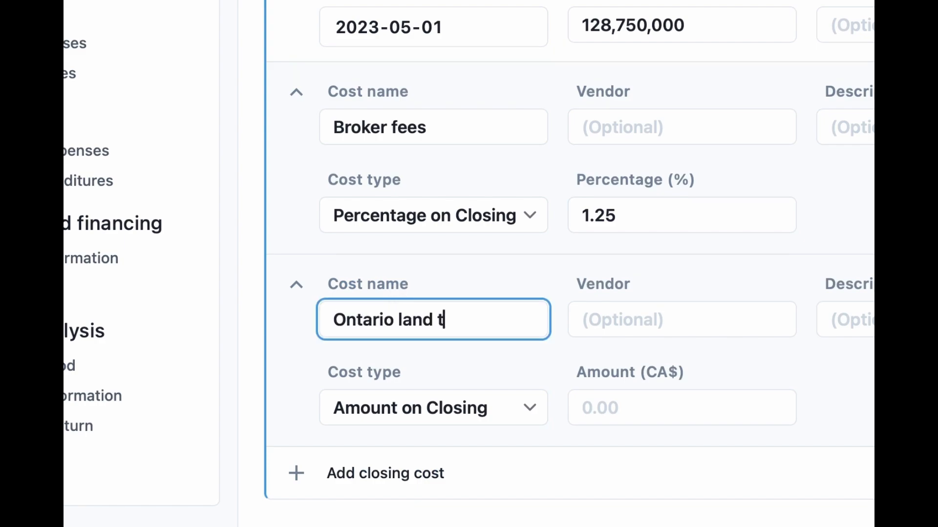
pyautogui.write('ransfer ta')
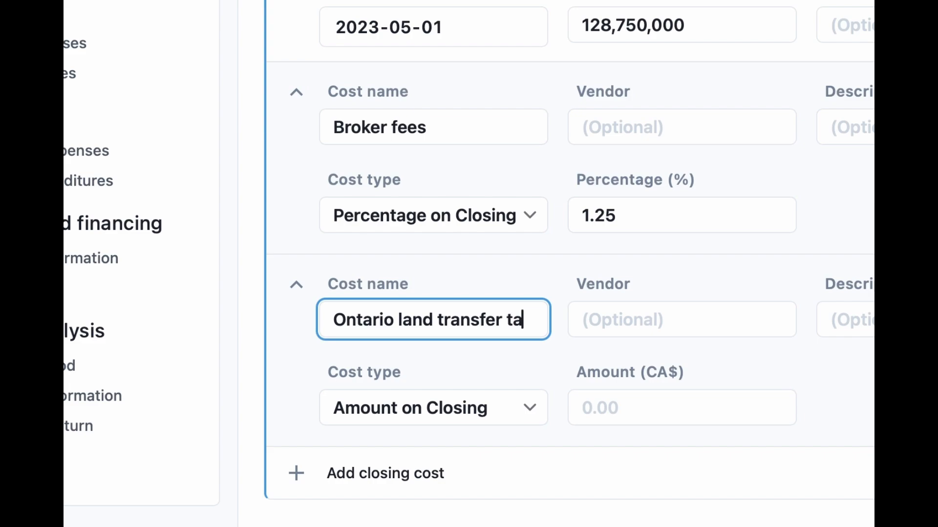
pyautogui.write('xes')
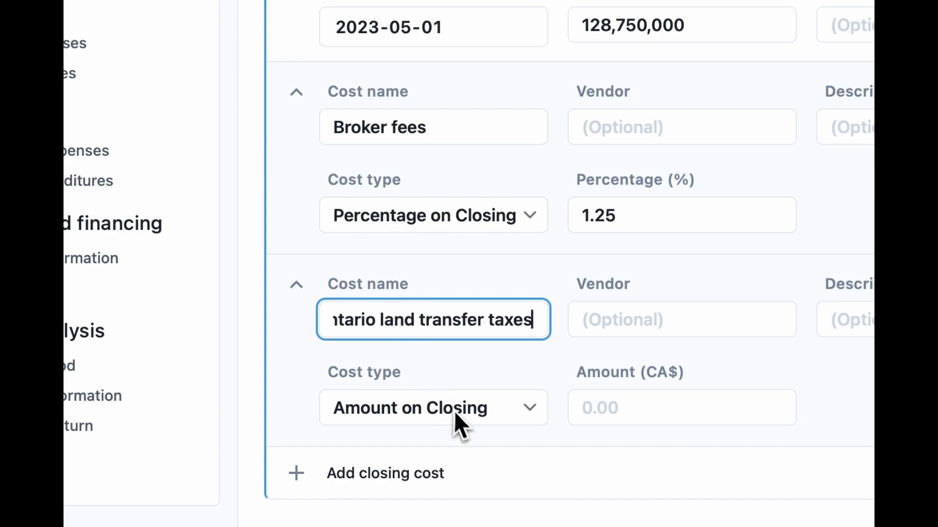
pyautogui.click(454, 412)
pyautogui.click(463, 433)
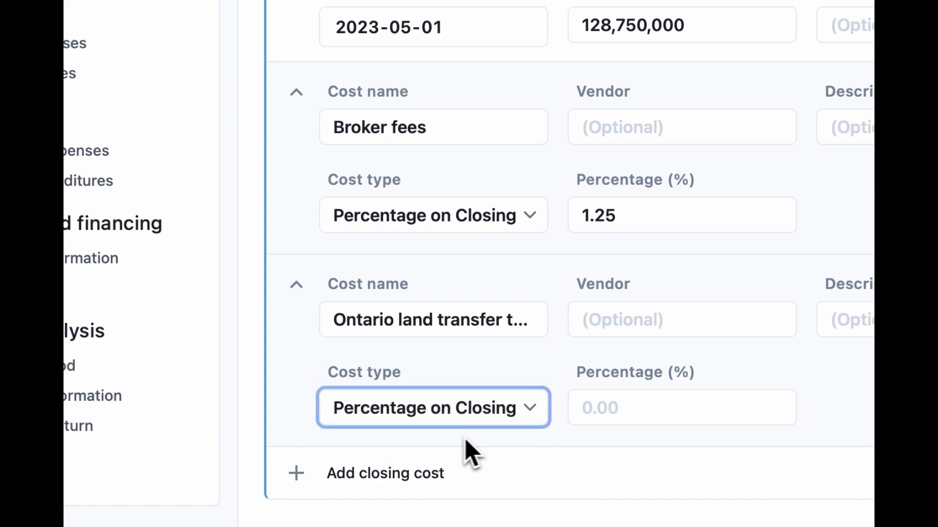
pyautogui.click(627, 419)
pyautogui.write('2.5')
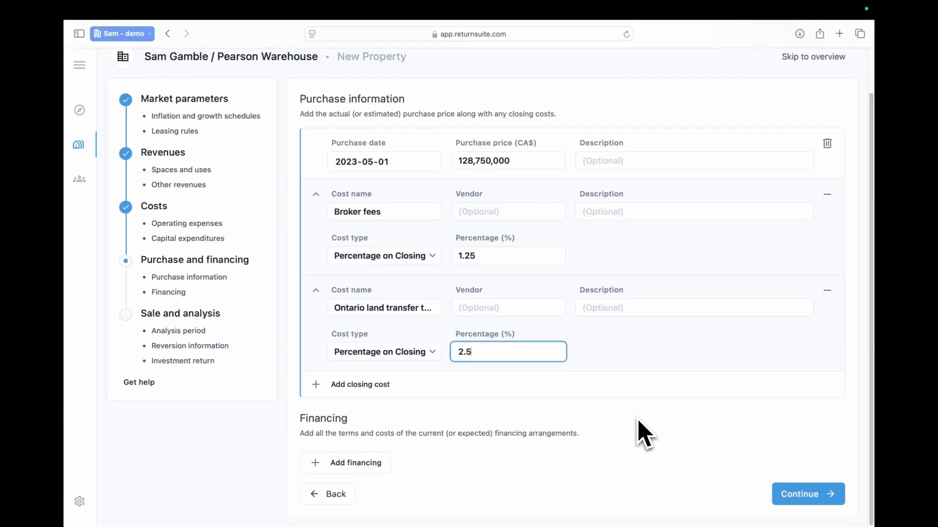
# Add a financing arrangement named Purchase financing with a loan amount of CA$55,000,000
pyautogui.click(374, 464)
pyautogui.scroll(-5, 590, 442)
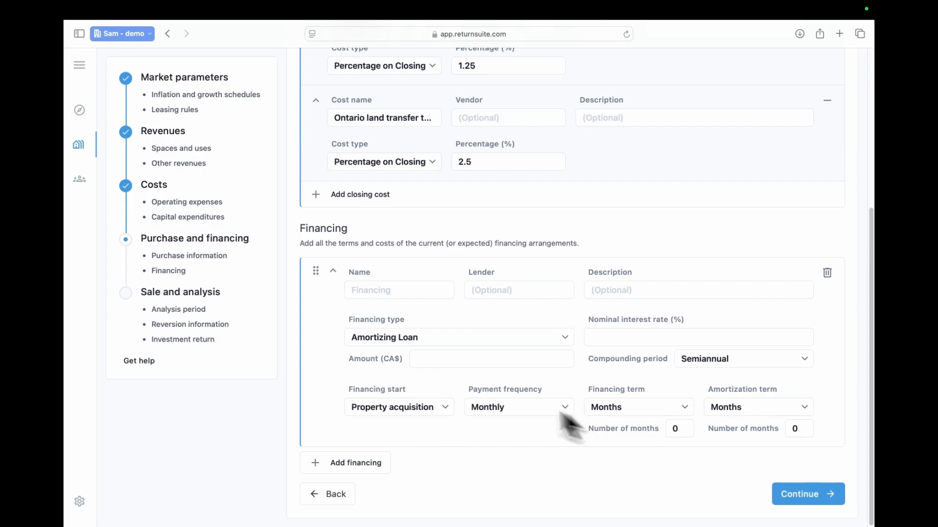
pyautogui.click(378, 290)
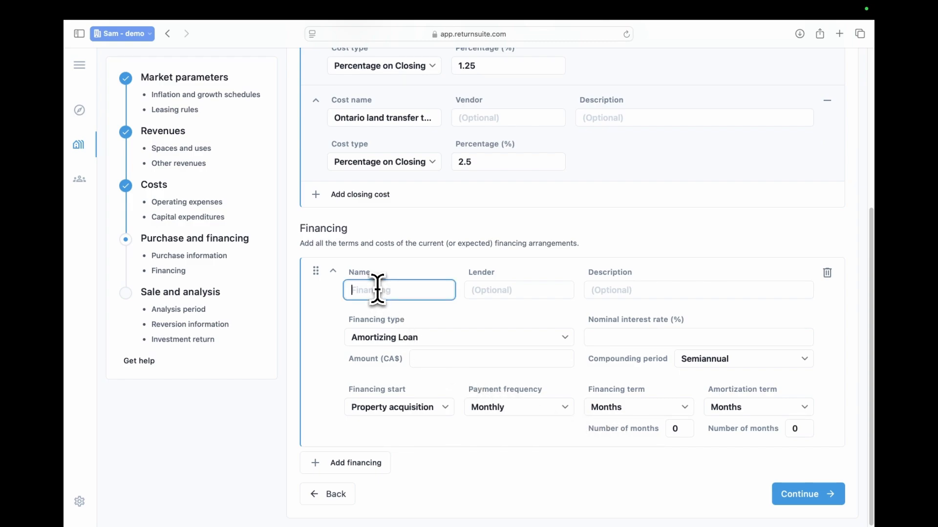
pyautogui.write('Purchase financing')
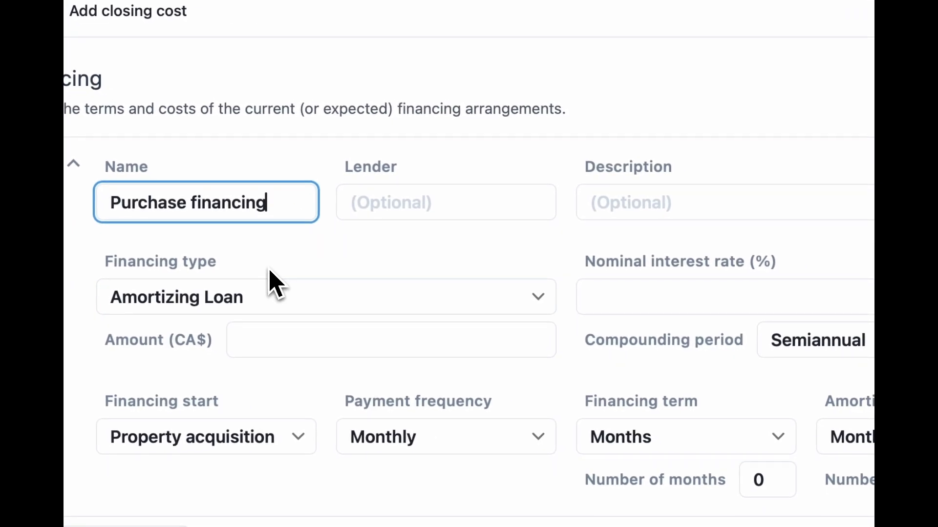
pyautogui.click(268, 342)
pyautogui.write('55,0')
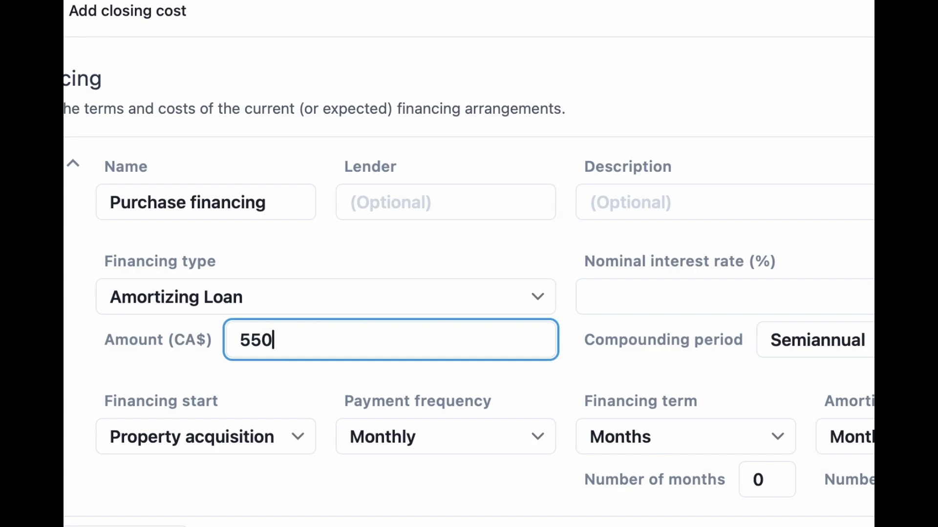
pyautogui.write('00,000')
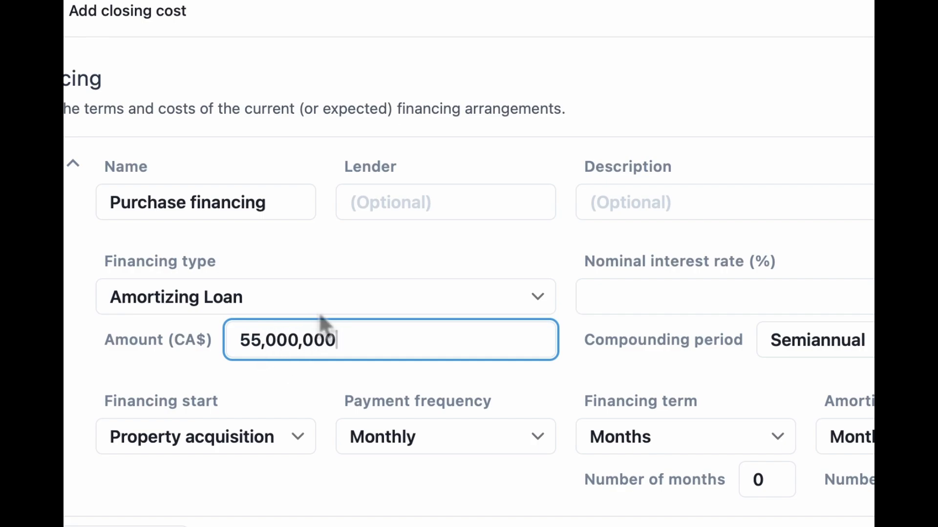
# Set the purchase financing's nominal interest rate to 7.75% and keep its compounding period Semiannual
pyautogui.click(666, 296)
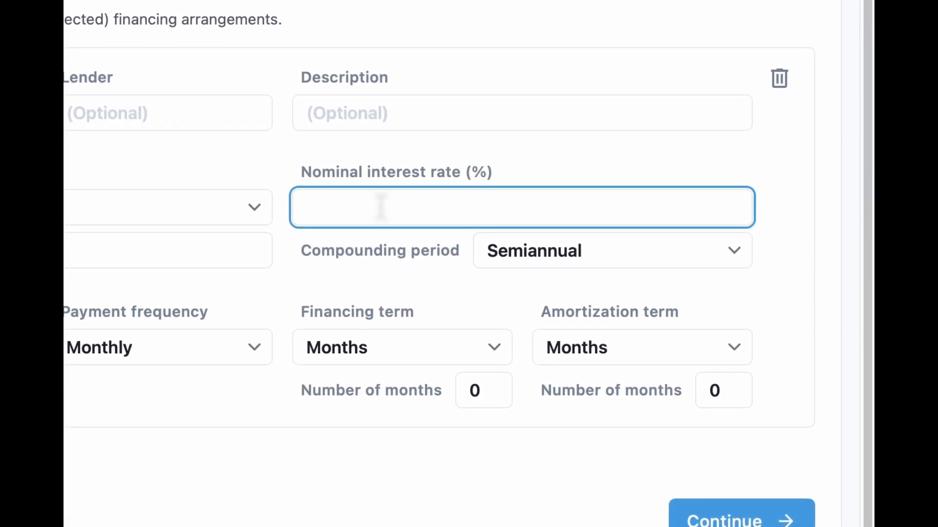
pyautogui.write('7.75')
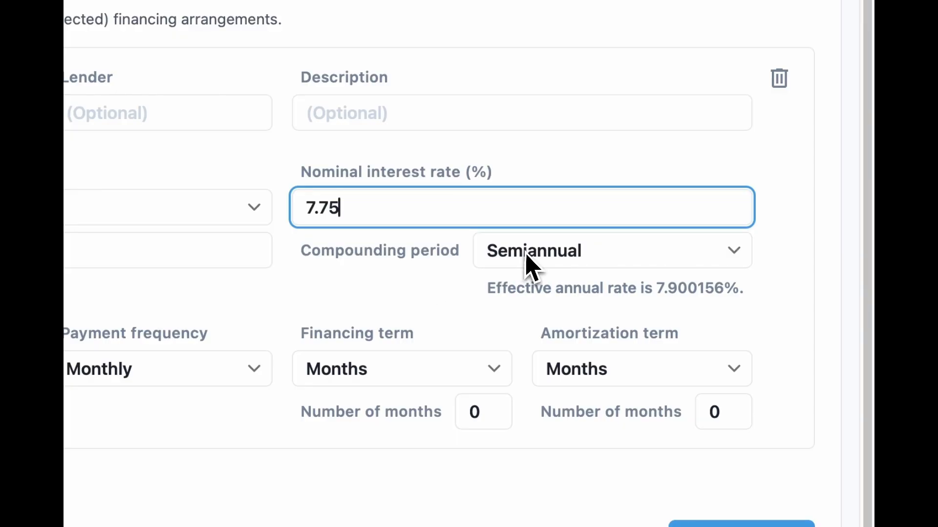
pyautogui.click(532, 268)
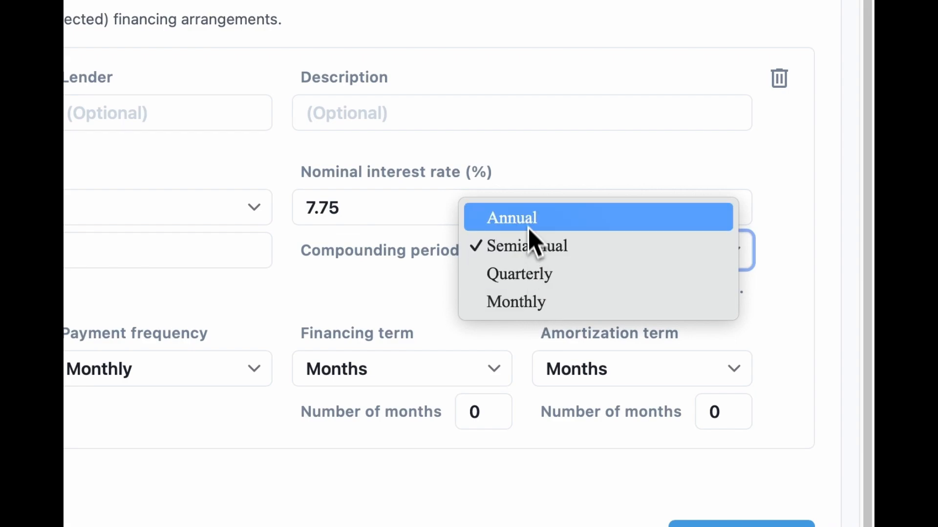
pyautogui.click(537, 256)
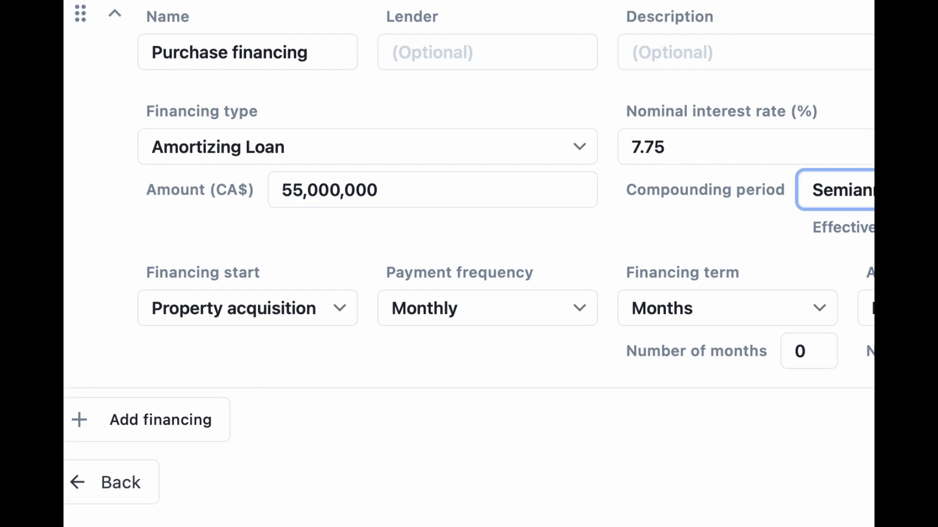
# Set the purchase financing's financing term to 7 years and its amortization term to 20 years
pyautogui.click(779, 320)
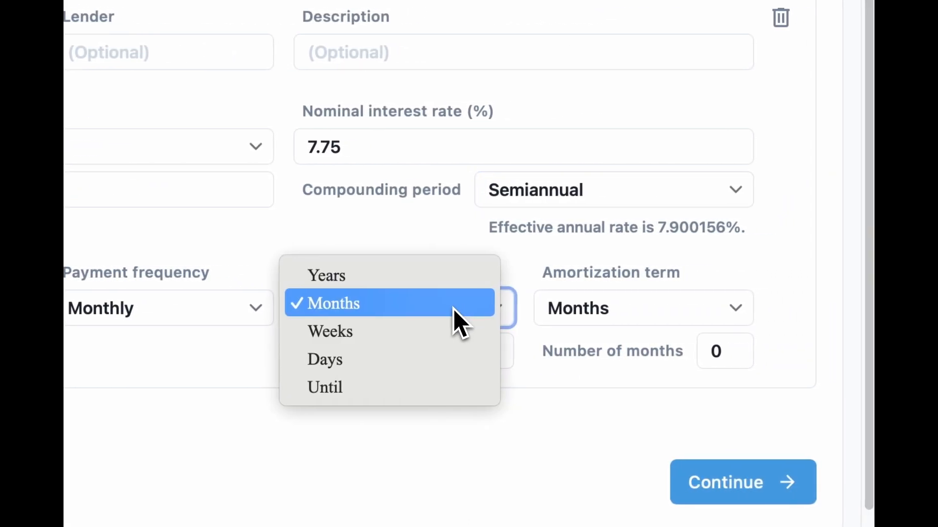
pyautogui.click(406, 286)
pyautogui.press('Tab')
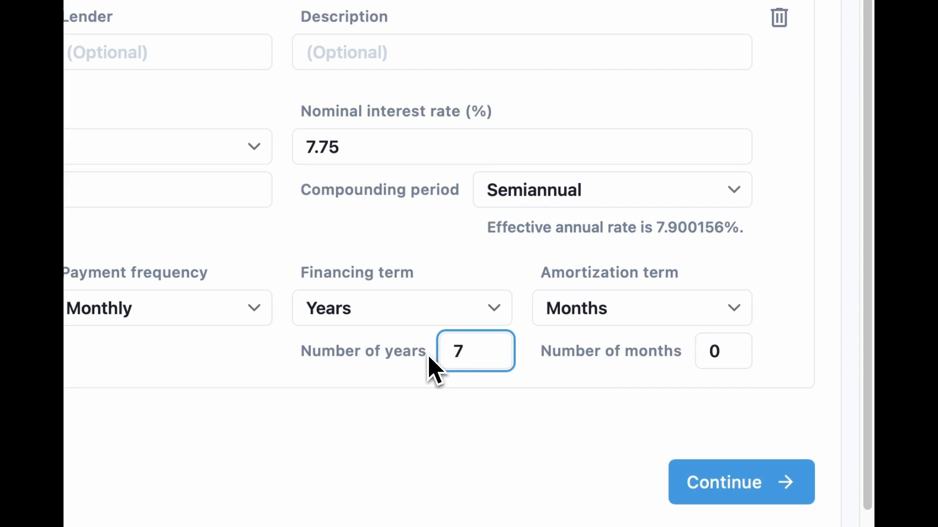
pyautogui.click(663, 316)
pyautogui.click(644, 285)
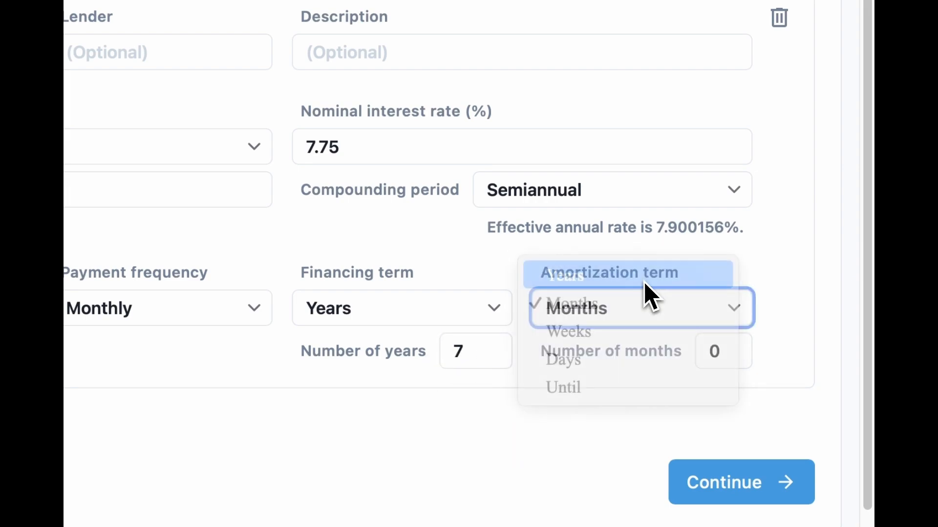
pyautogui.press('Tab')
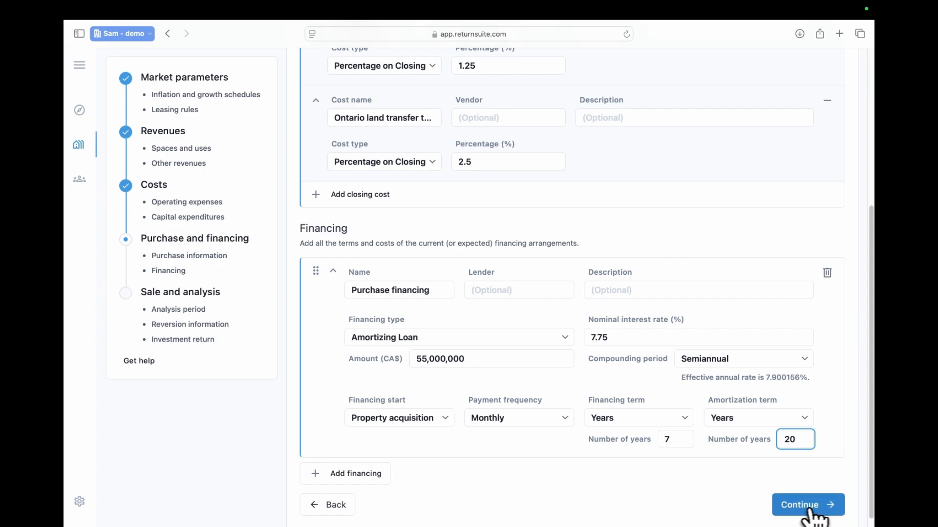
# Proceed to Sale and analysis and add an analysis period with a duration of 5 years
pyautogui.click(821, 509)
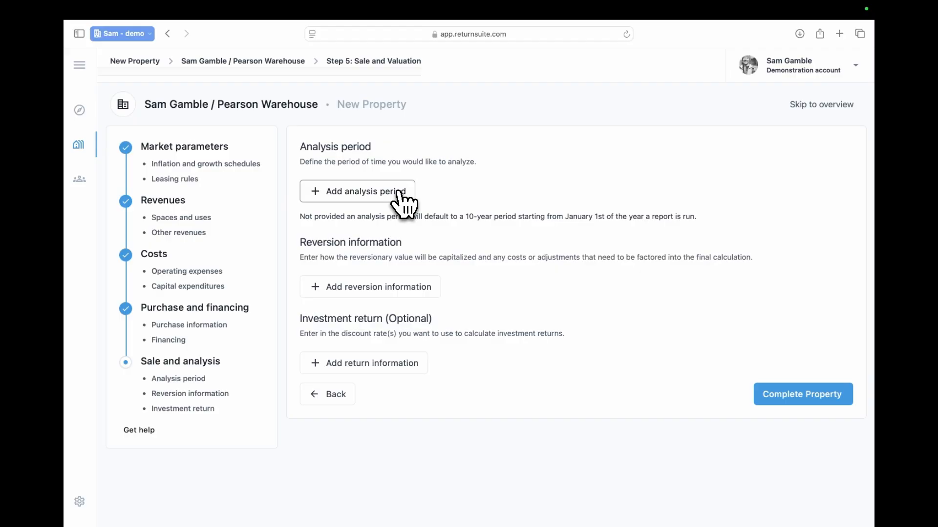
pyautogui.click(401, 194)
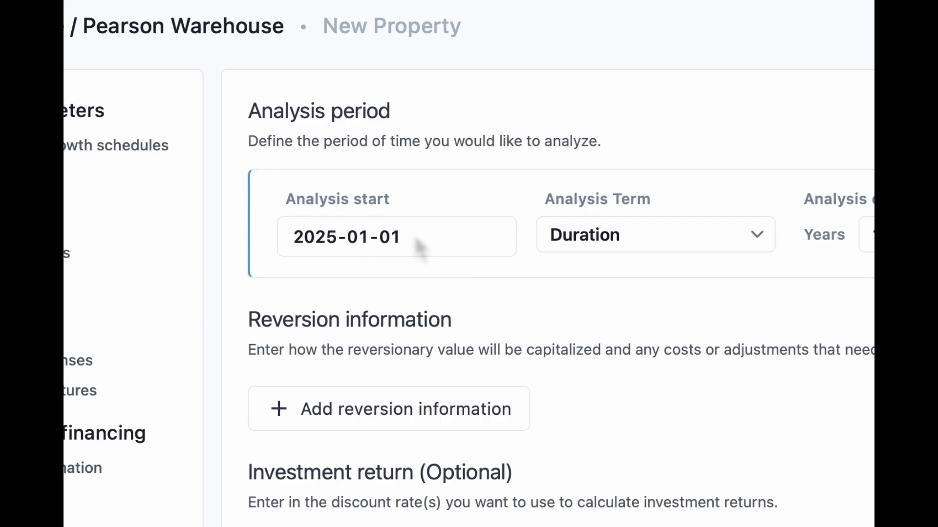
pyautogui.click(899, 236)
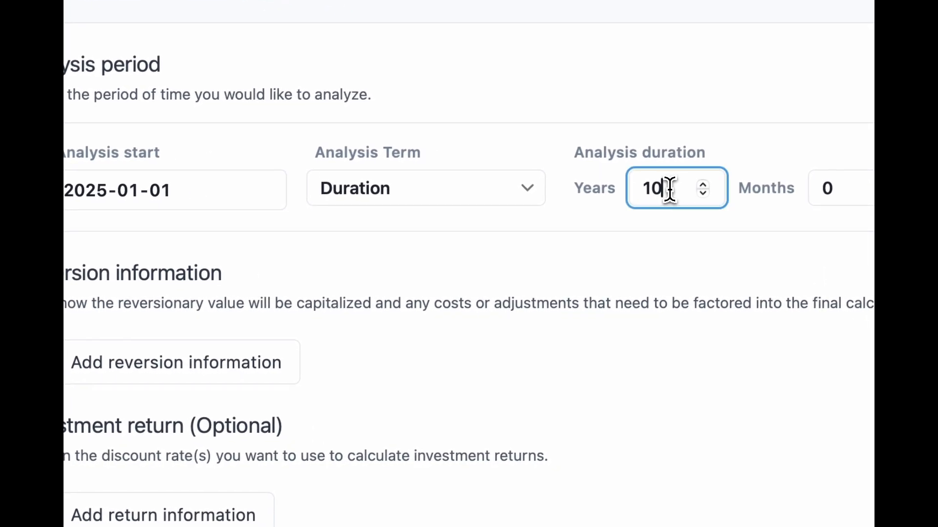
pyautogui.moveTo(669, 190); pyautogui.dragTo(616, 189)
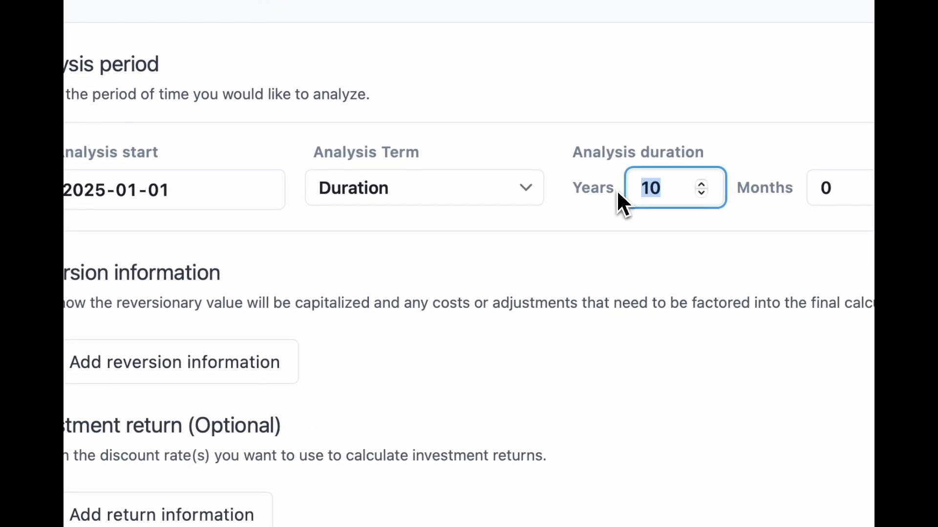
pyautogui.write('5')
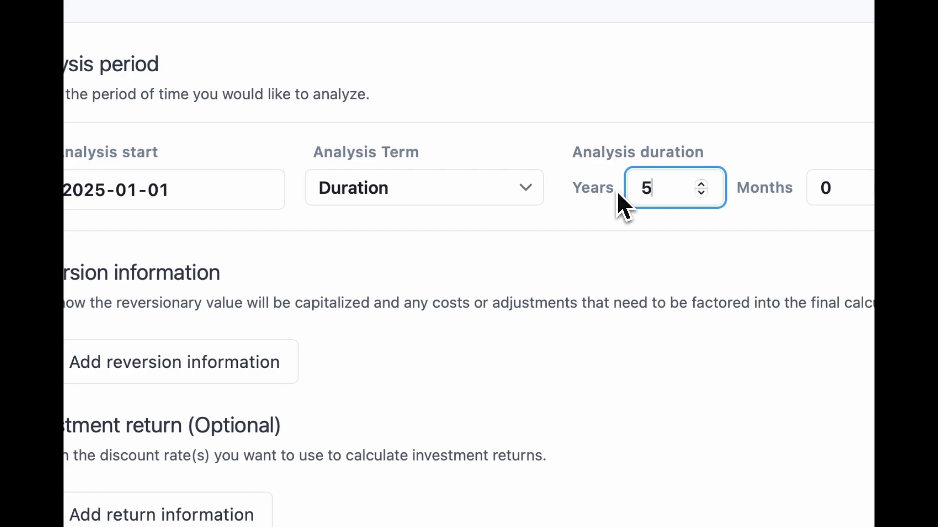
pyautogui.click(630, 266)
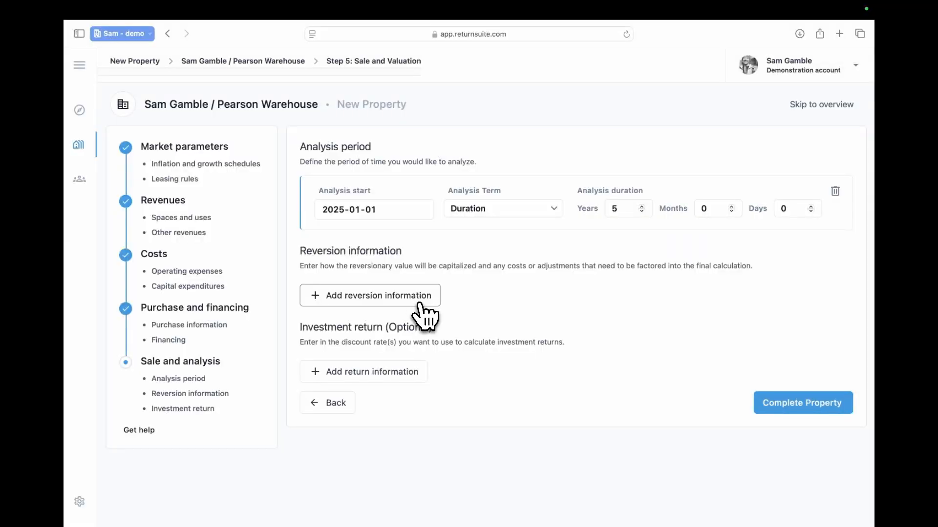
# Add reversion information that capitalizes the Forward 12-months NOI at a reversionary capitalization rate of 7.75%
pyautogui.click(421, 300)
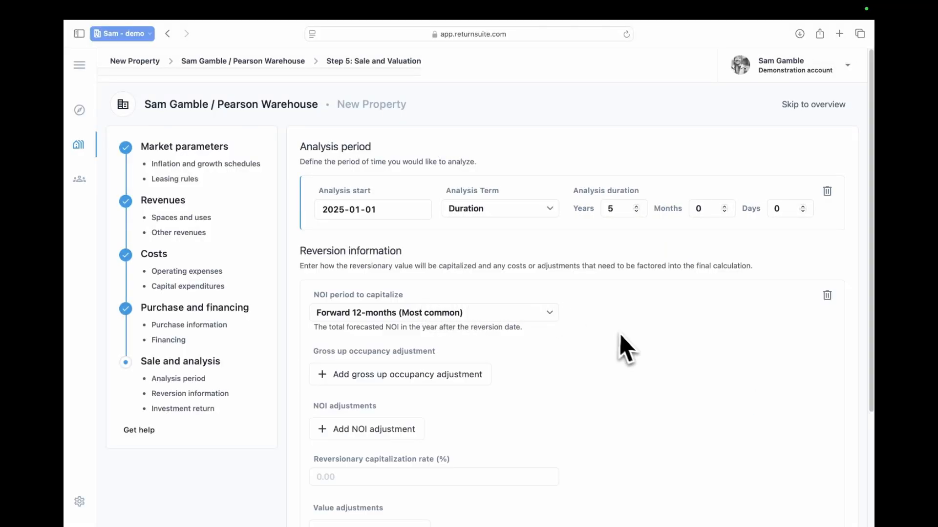
pyautogui.scroll(-5, 625, 349)
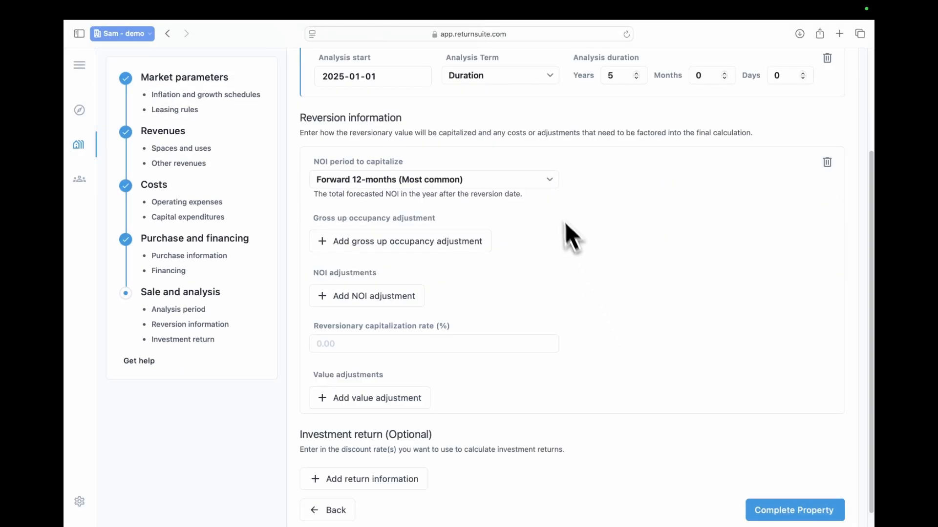
pyautogui.click(550, 179)
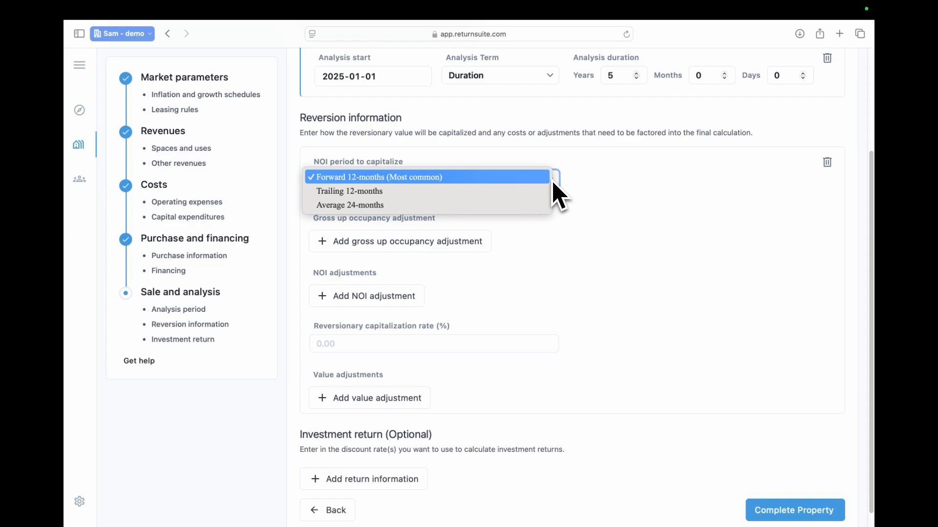
pyautogui.click(517, 179)
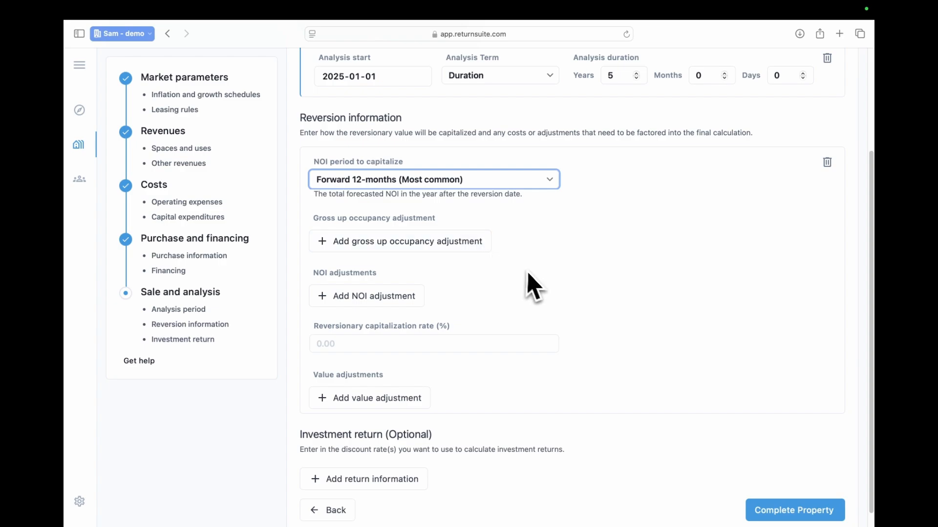
pyautogui.scroll(-1, 537, 306)
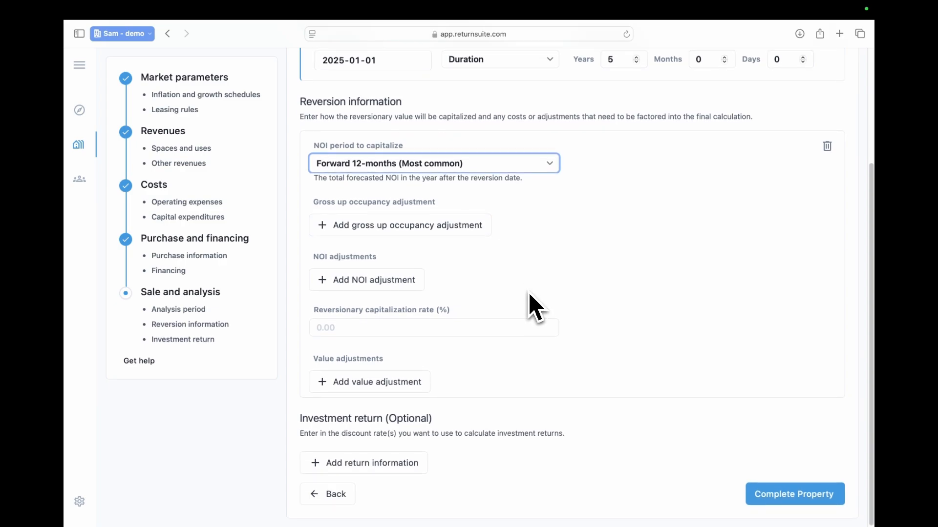
pyautogui.click(405, 329)
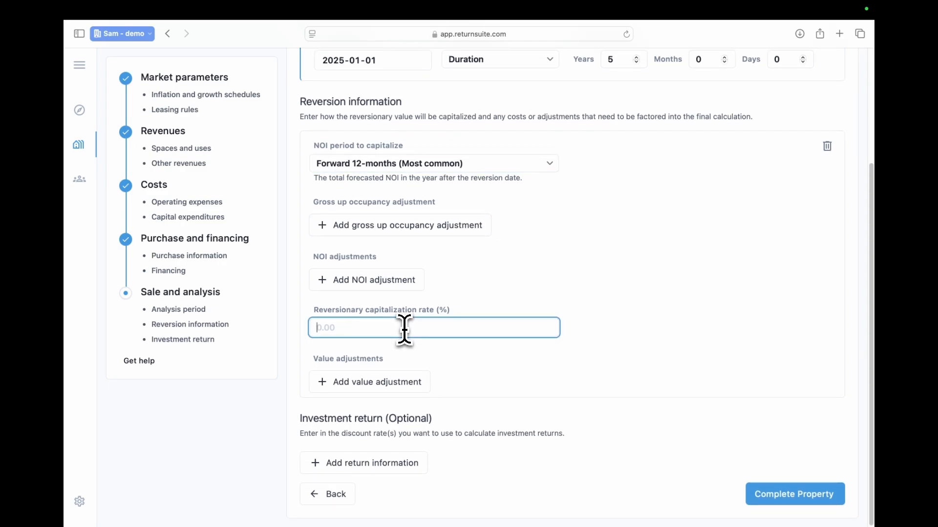
pyautogui.write('7')
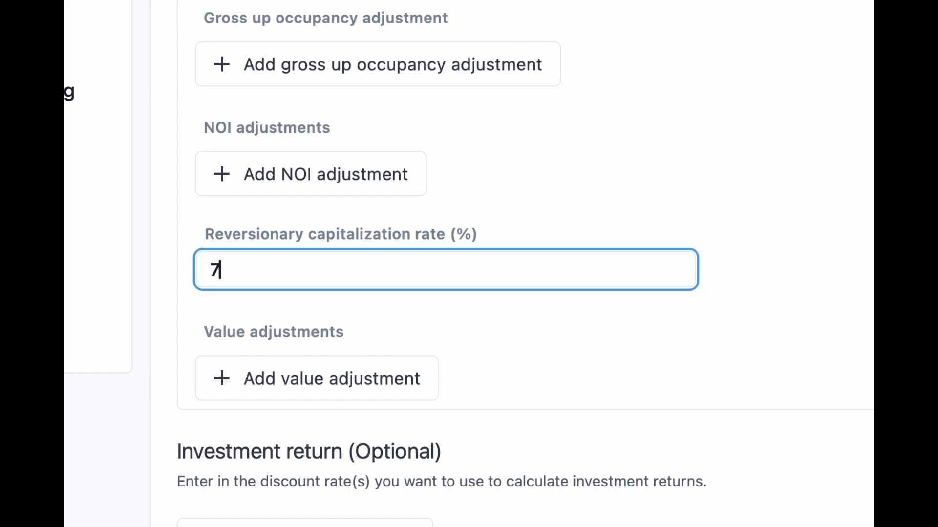
pyautogui.write('.75')
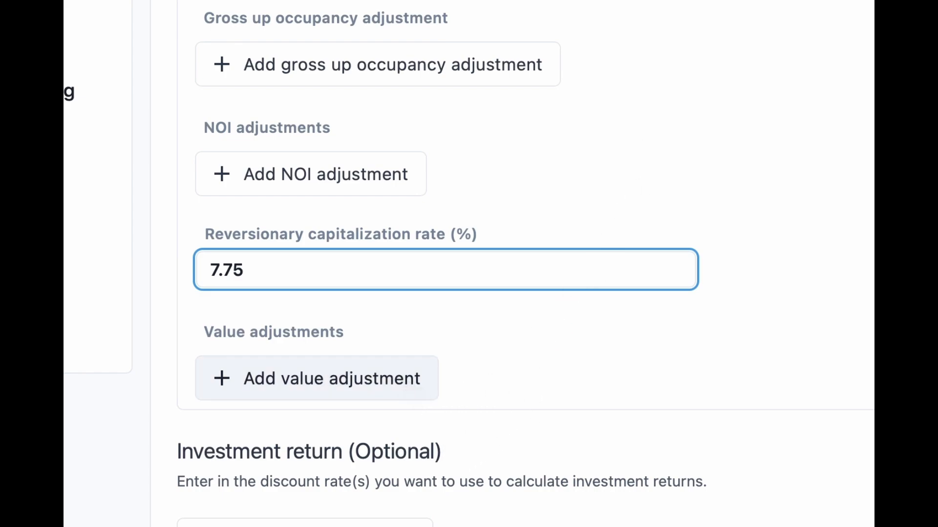
# Add a value adjustment named Broker fees as a Transaction Cost of 1.75% of the adjusted reversionary value
pyautogui.click(318, 378)
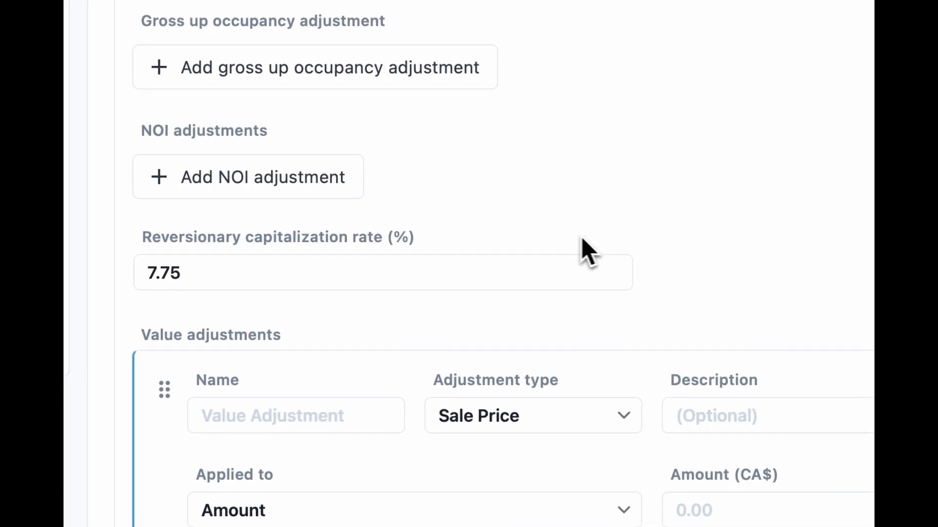
pyautogui.click(274, 186)
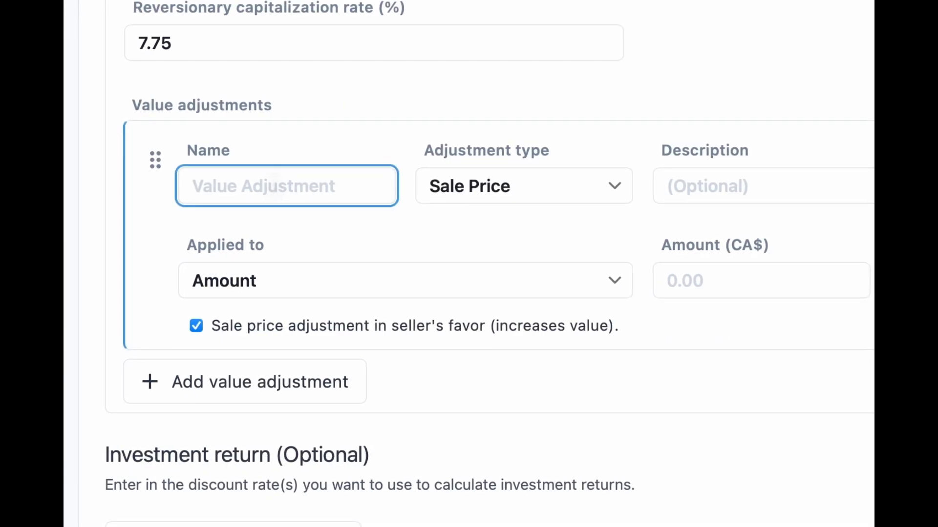
pyautogui.write('Broker fees')
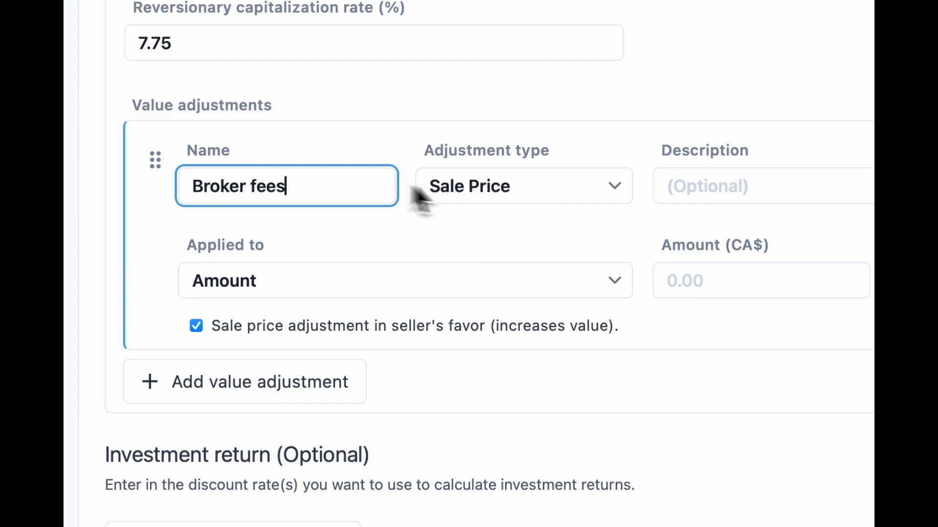
pyautogui.click(440, 188)
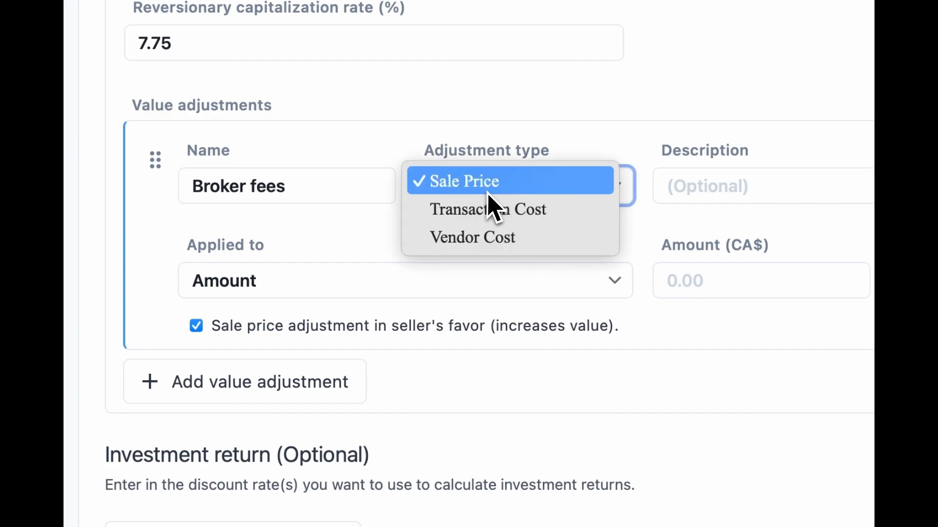
pyautogui.click(491, 217)
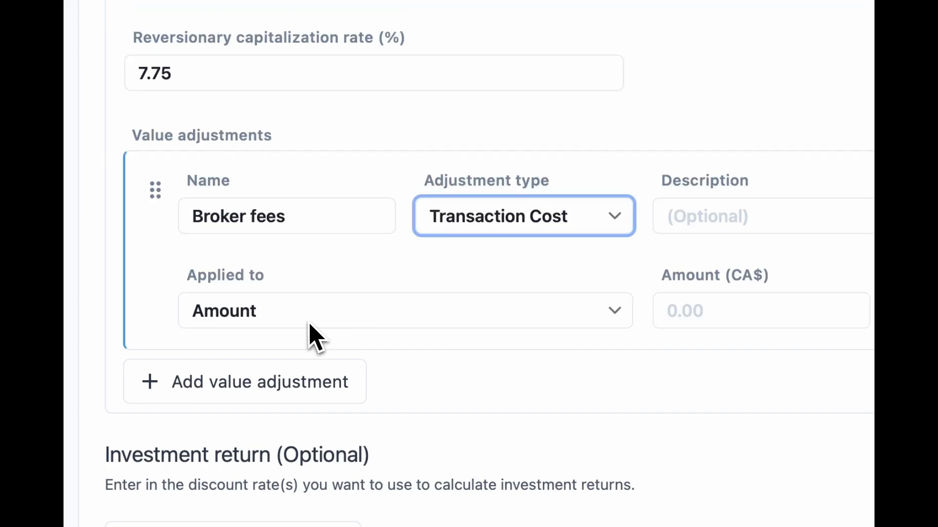
pyautogui.click(315, 334)
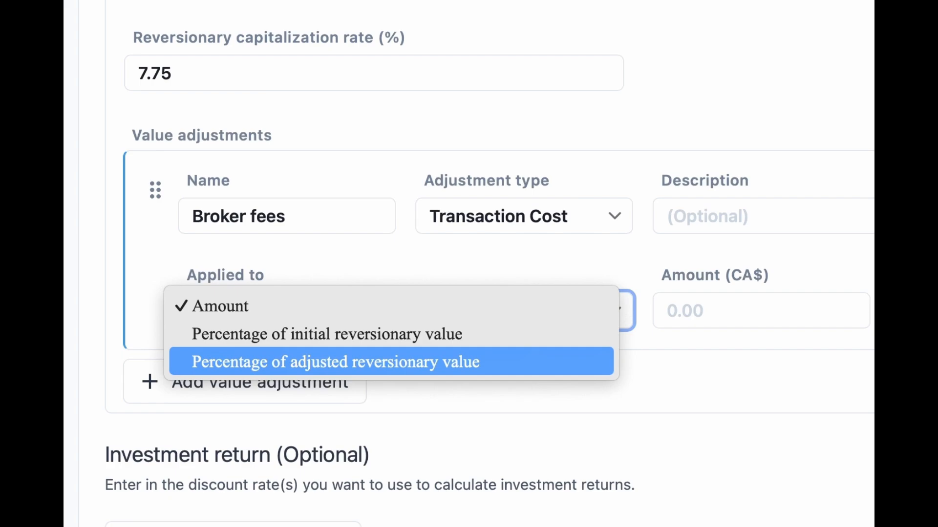
pyautogui.click(320, 363)
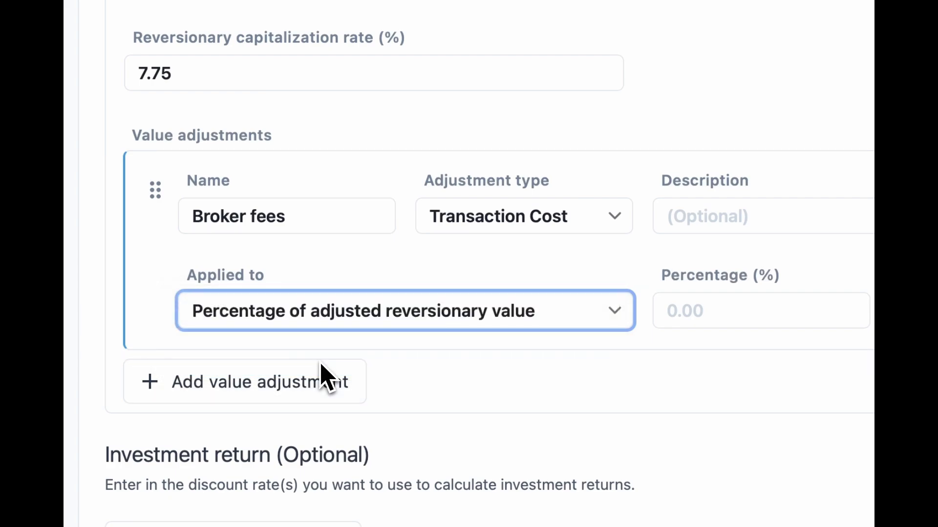
pyautogui.click(699, 315)
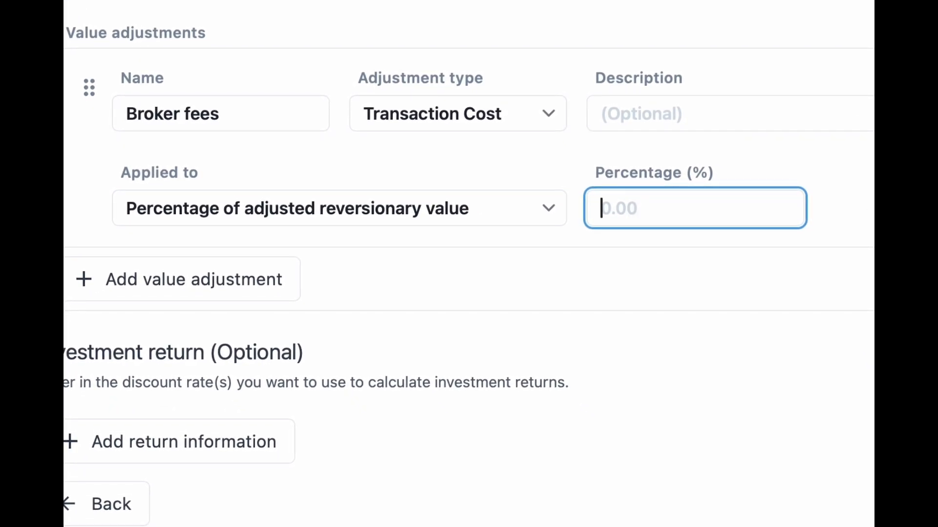
pyautogui.write('1.75')
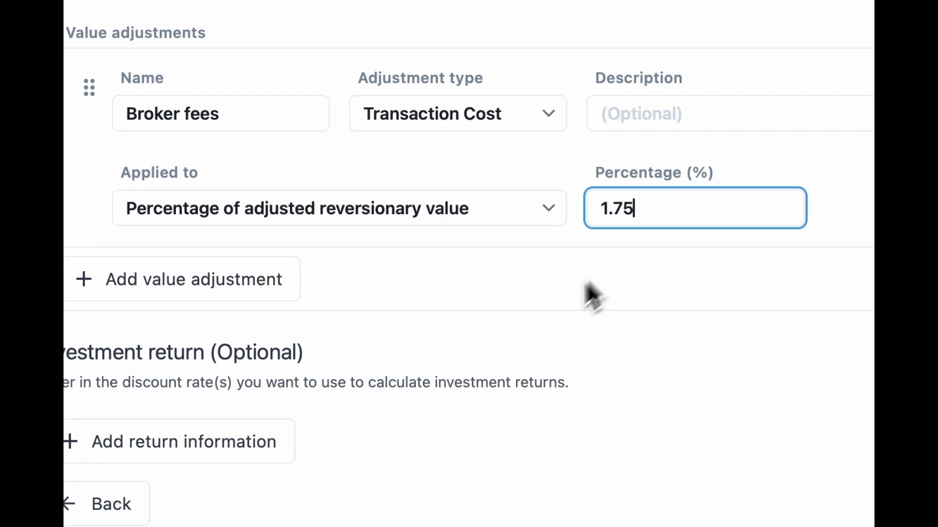
# Add a second value adjustment named Ontario land transfer taxes as a Transaction Cost of 2.5% of the adjusted reversionary value
pyautogui.click(254, 284)
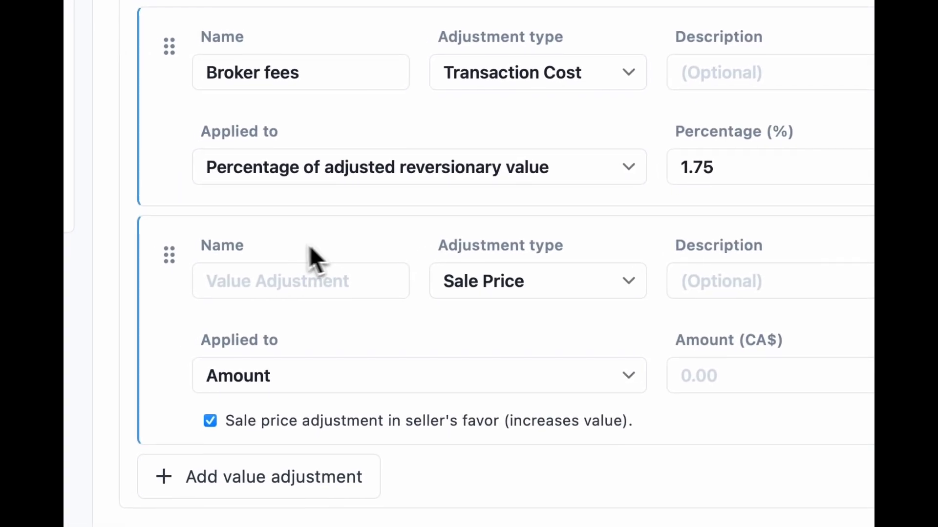
pyautogui.click(266, 268)
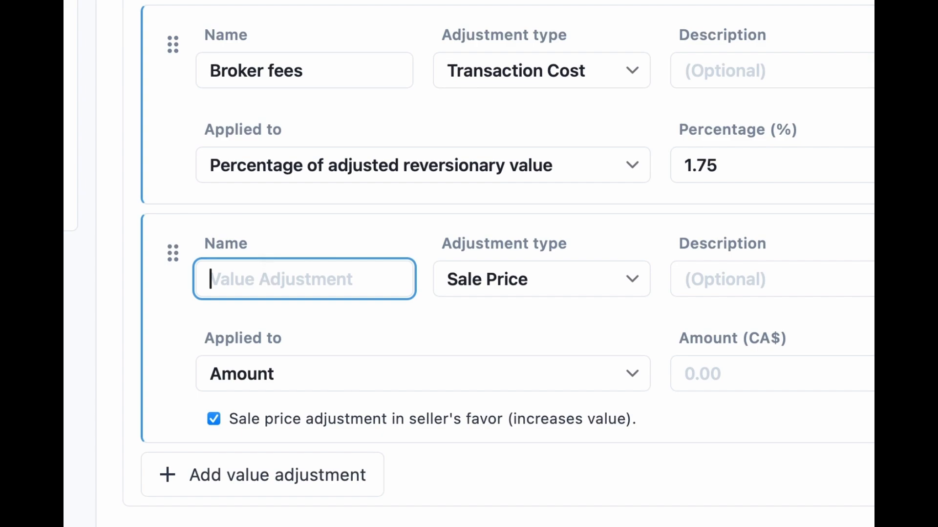
pyautogui.write('Onta')
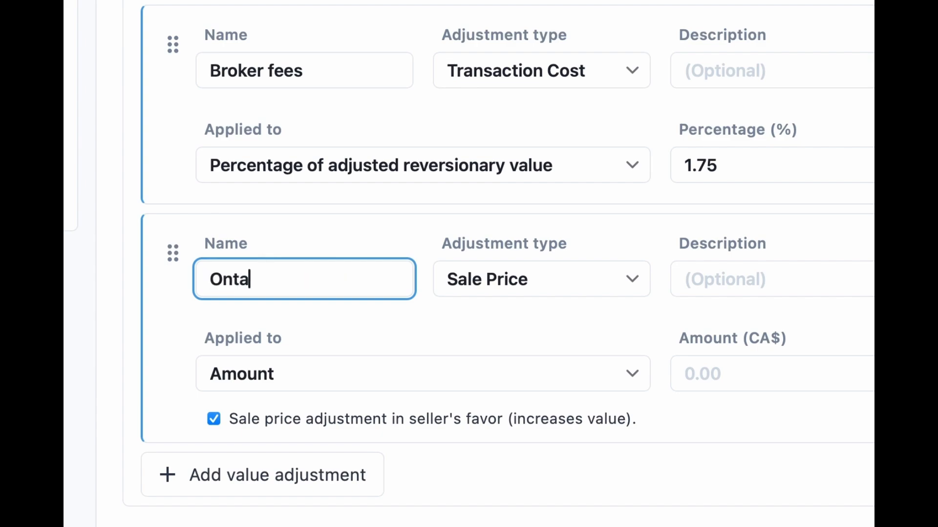
pyautogui.write('rio land tras')
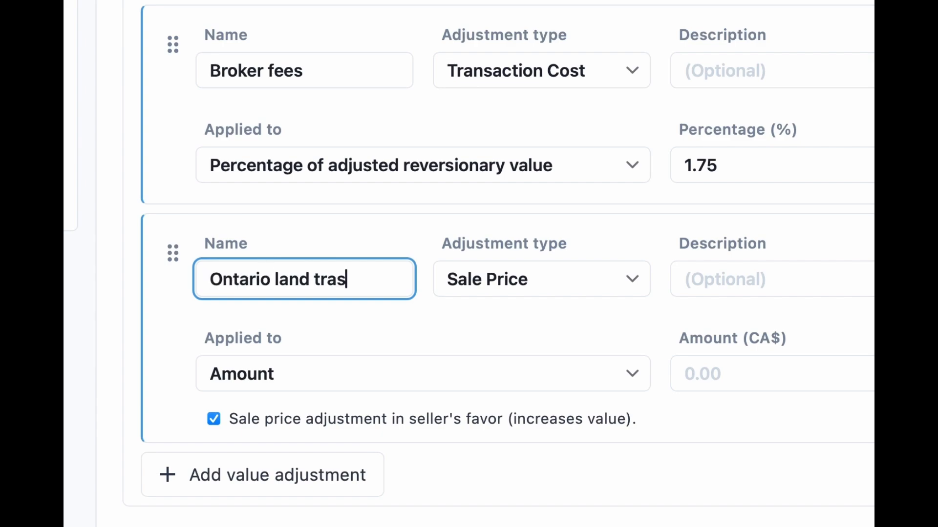
pyautogui.write('nfer taxes')
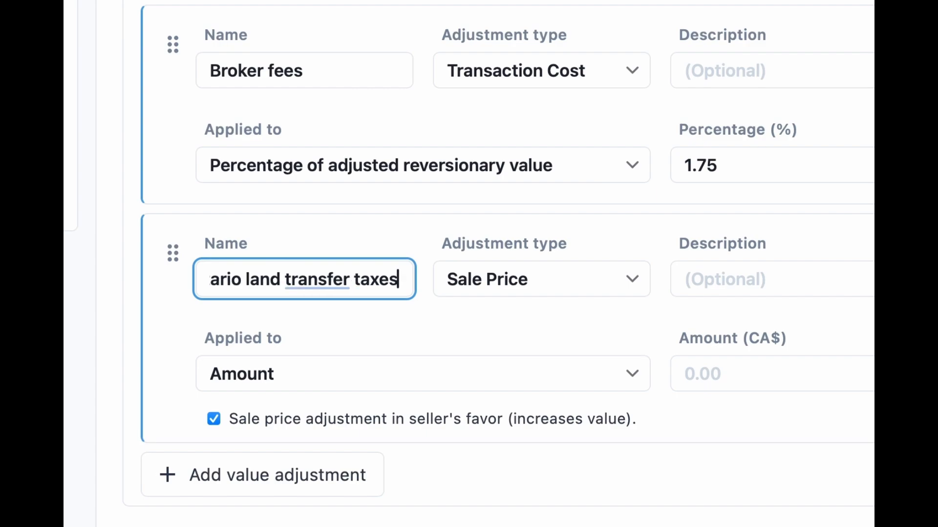
pyautogui.click(568, 288)
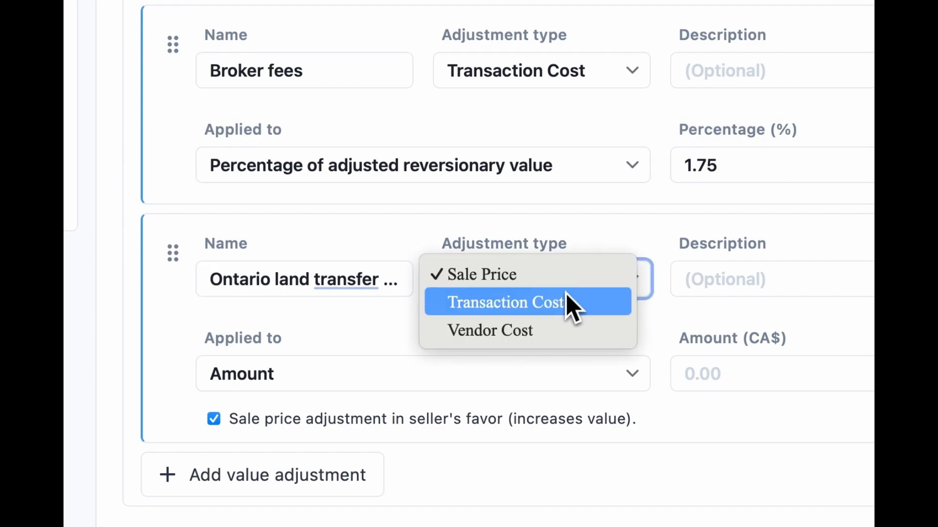
pyautogui.click(563, 305)
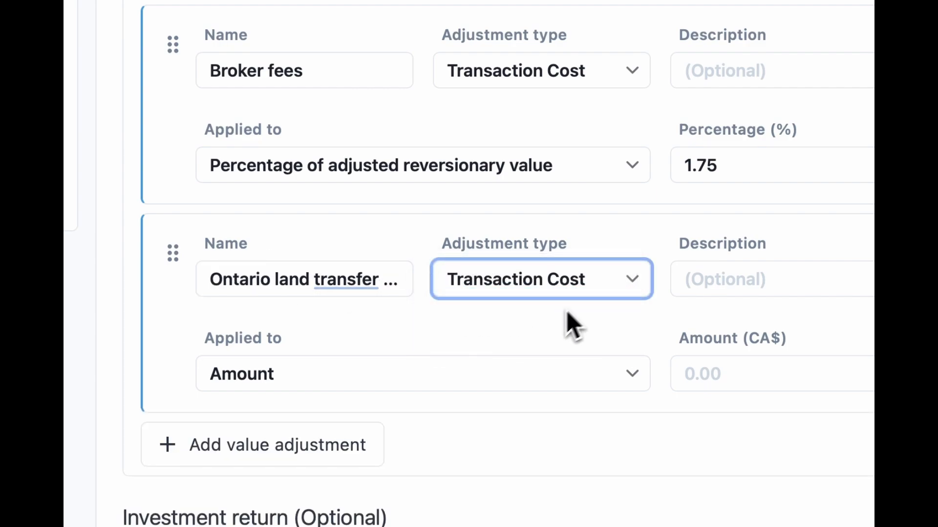
pyautogui.click(407, 372)
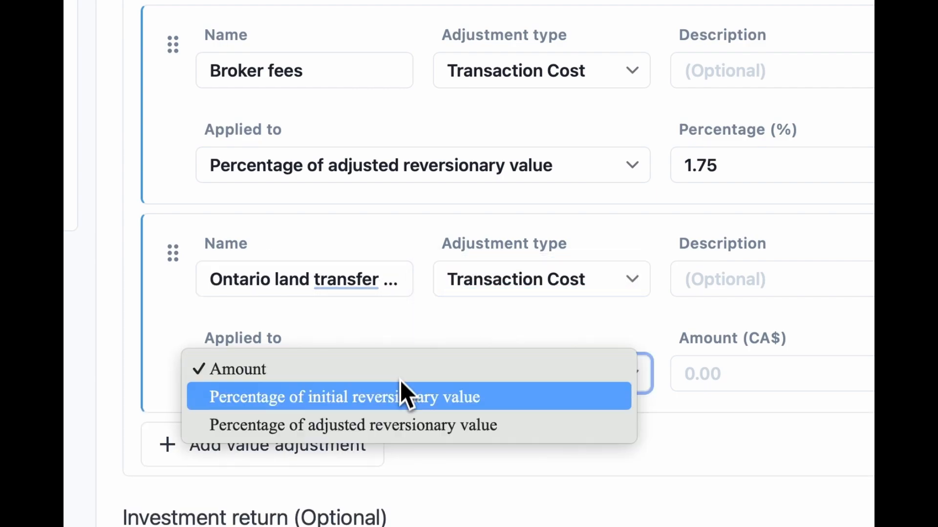
pyautogui.click(394, 424)
pyautogui.click(718, 374)
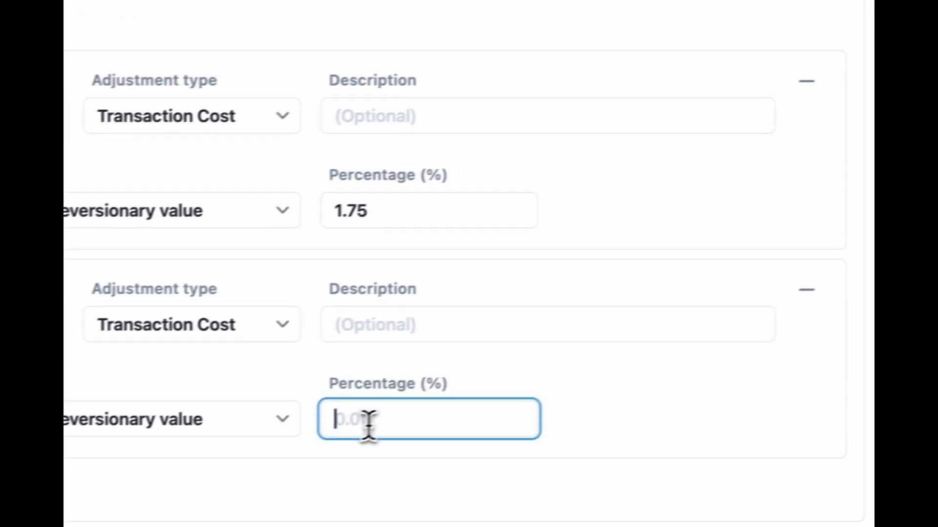
pyautogui.write('2.5')
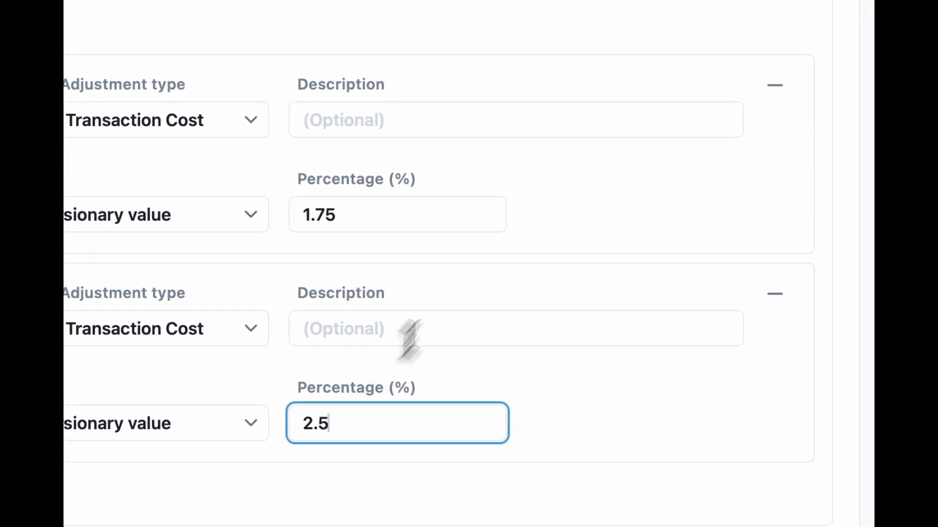
# Complete the Pearson Warehouse property without adding investment return information
pyautogui.click(571, 49)
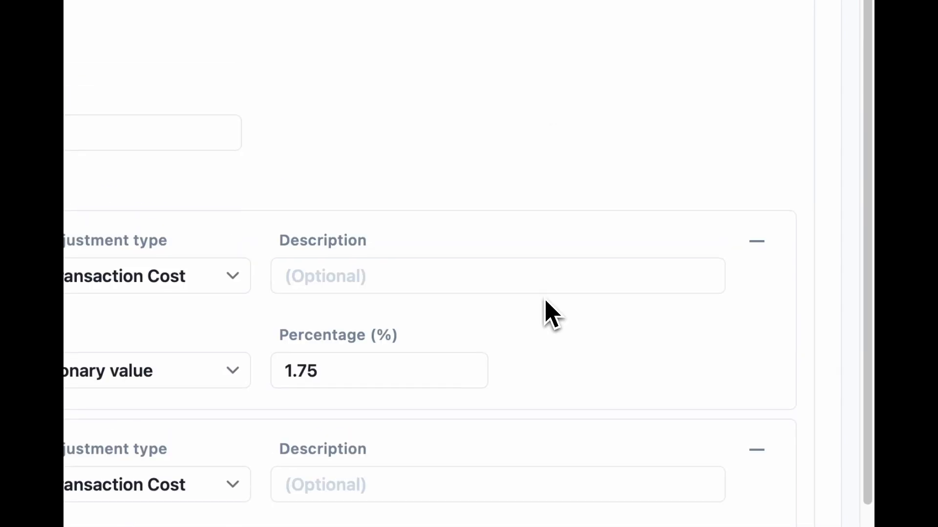
pyautogui.scroll(-3, 564, 144)
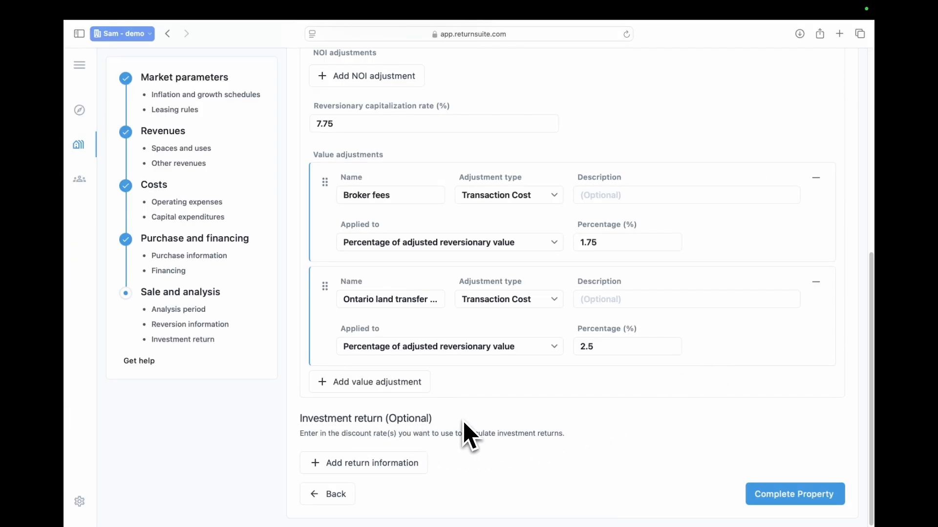
pyautogui.click(777, 499)
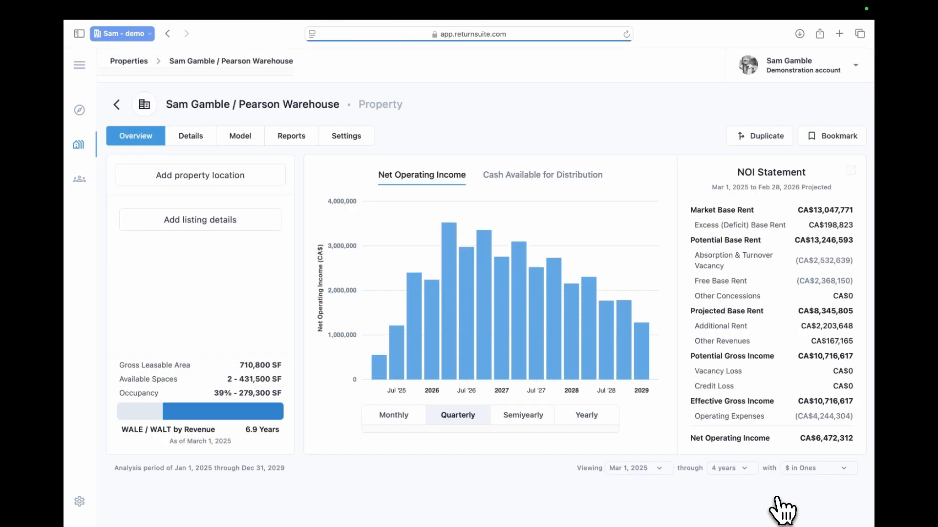